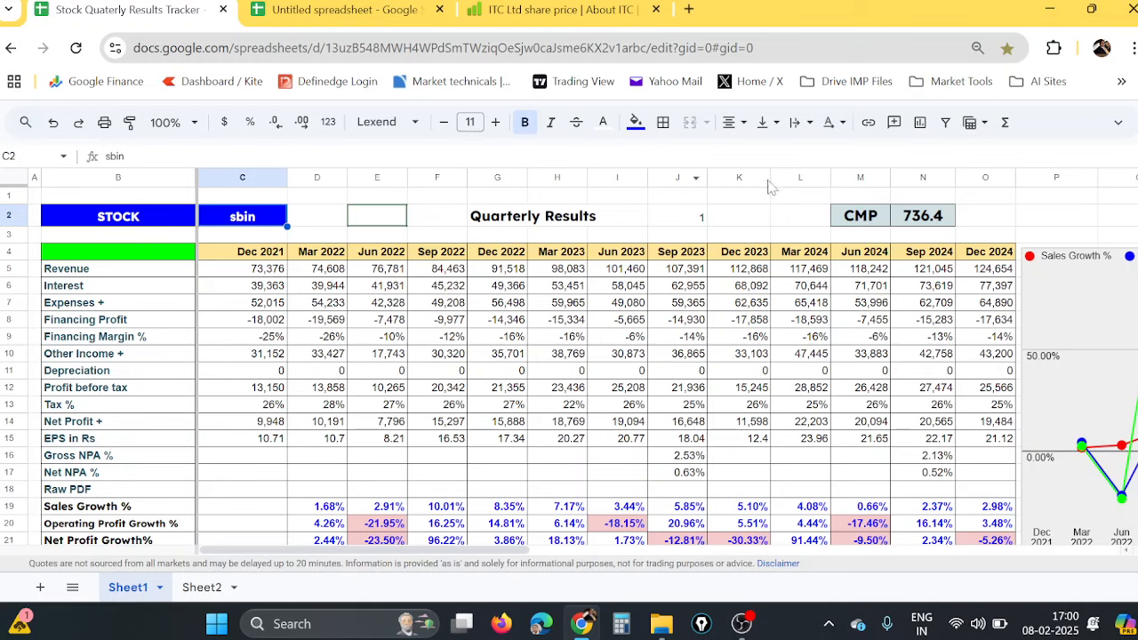
# - Switch to the Screener page for ITC Ltd and look through its quarterly, balance sheet, cash flow and peer comparison sections
pyautogui.click(520, 9)
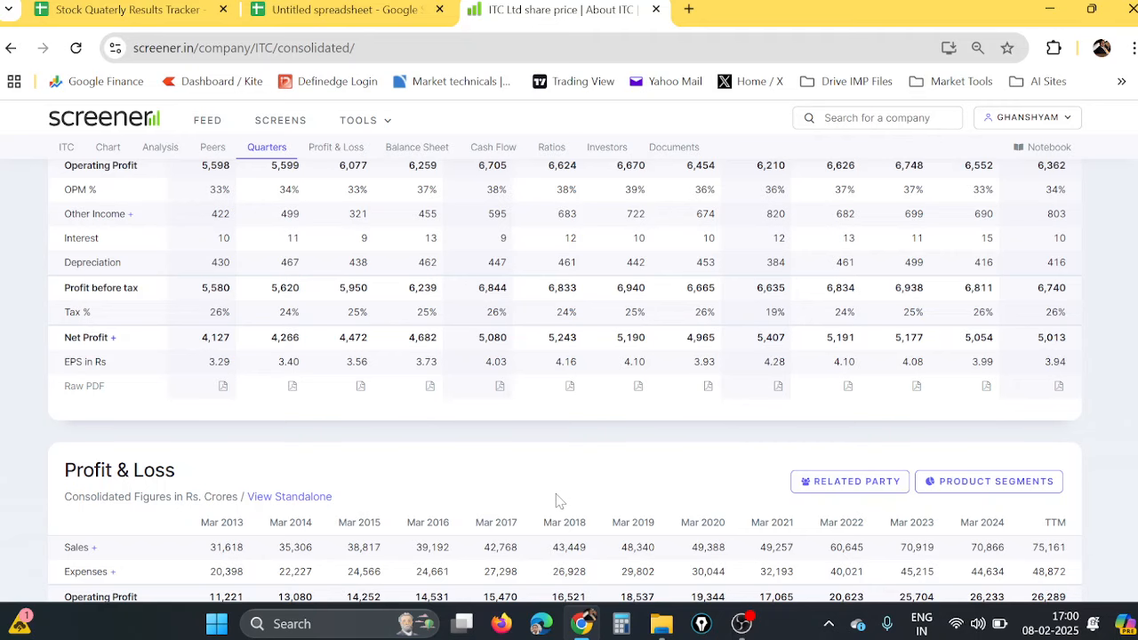
pyautogui.scroll(-12, 559, 500)
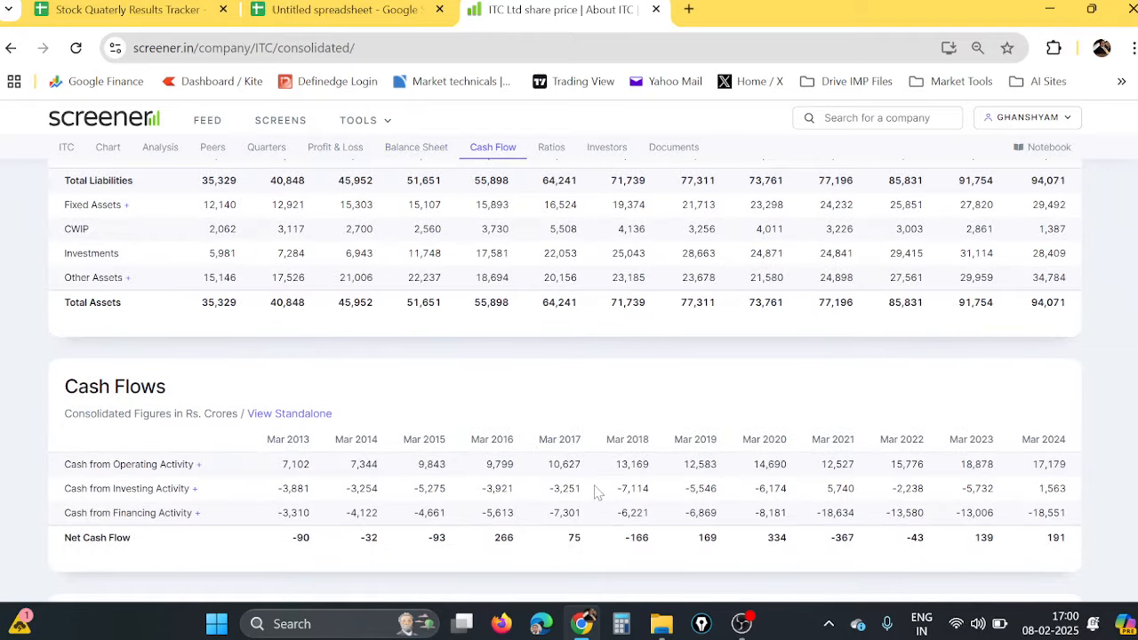
pyautogui.scroll(20, 597, 493)
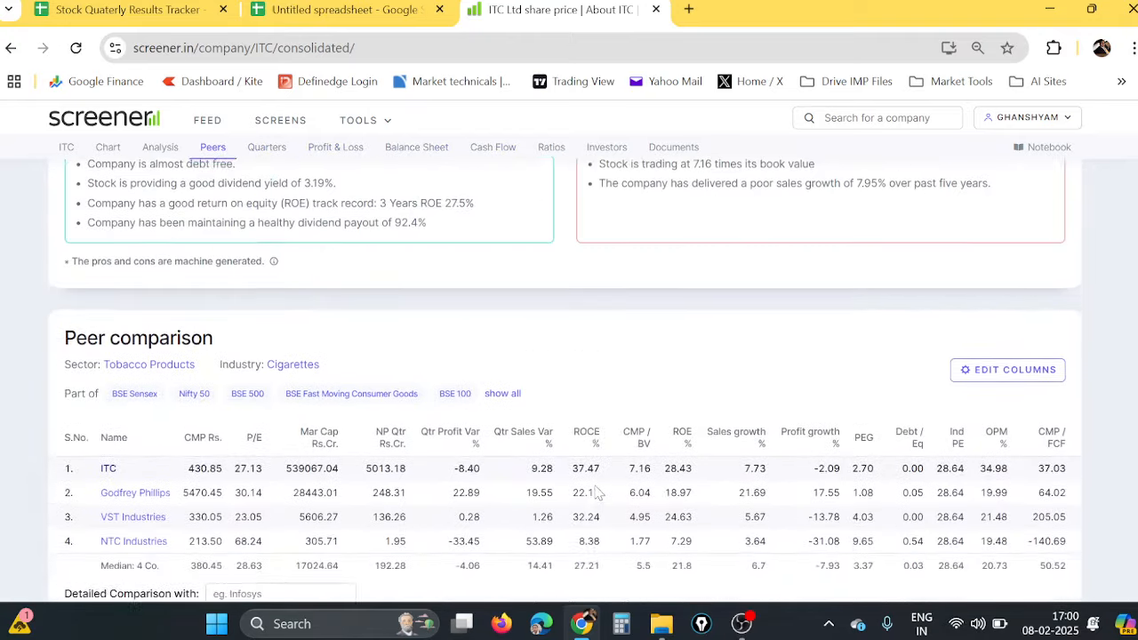
# - Close the untitled spreadsheet and return to the stock quarterly results tracker
pyautogui.click(329, 9)
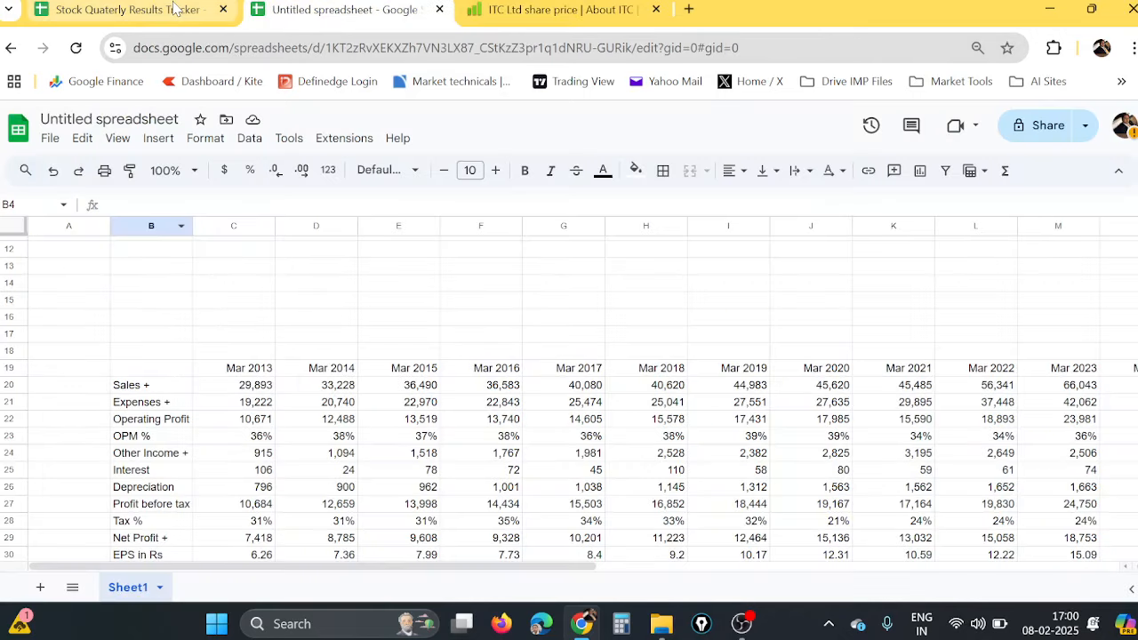
pyautogui.click(440, 9)
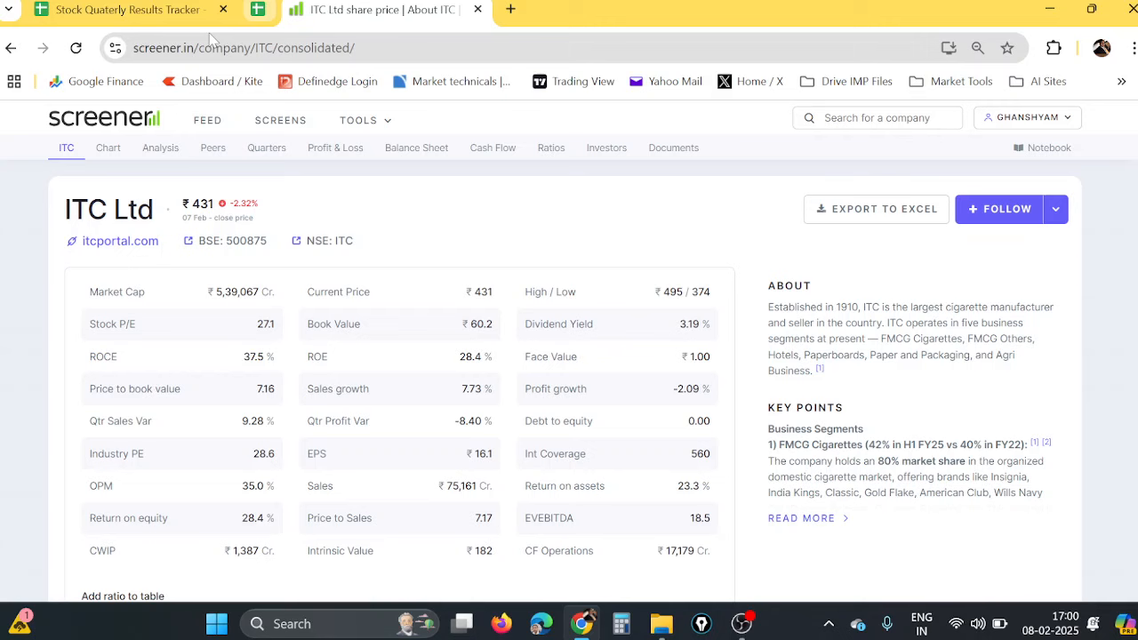
pyautogui.click(138, 11)
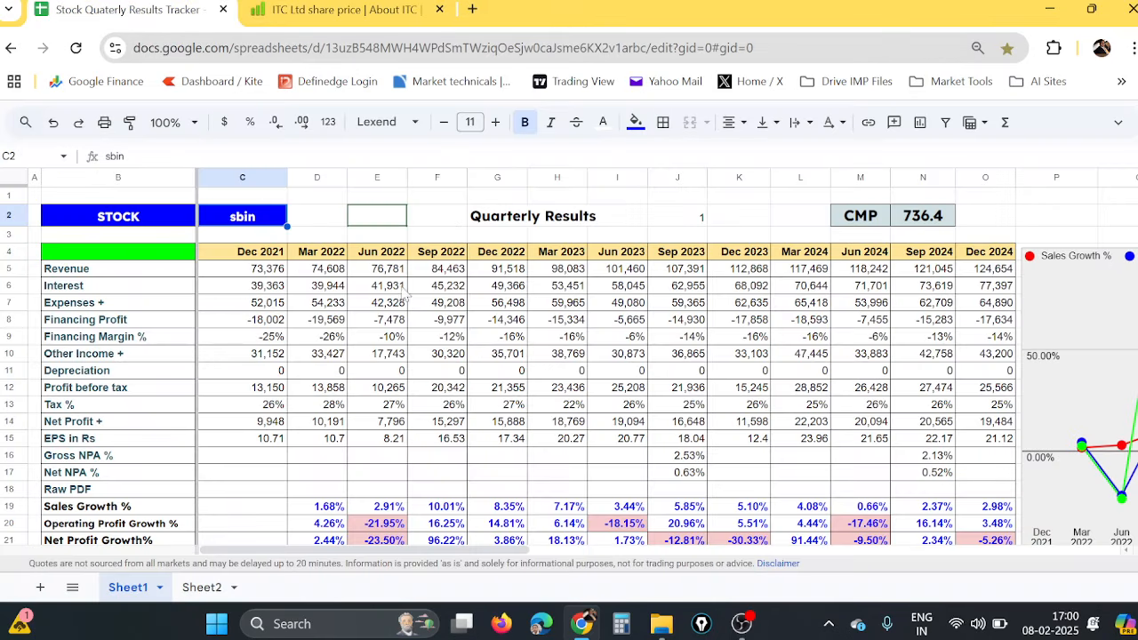
# - Examine the quarterly growth chart and the shareholding chart beside the sbin tables
pyautogui.scroll(-2, 737, 356)
pyautogui.moveTo(495, 549); pyautogui.dragTo(683, 546)
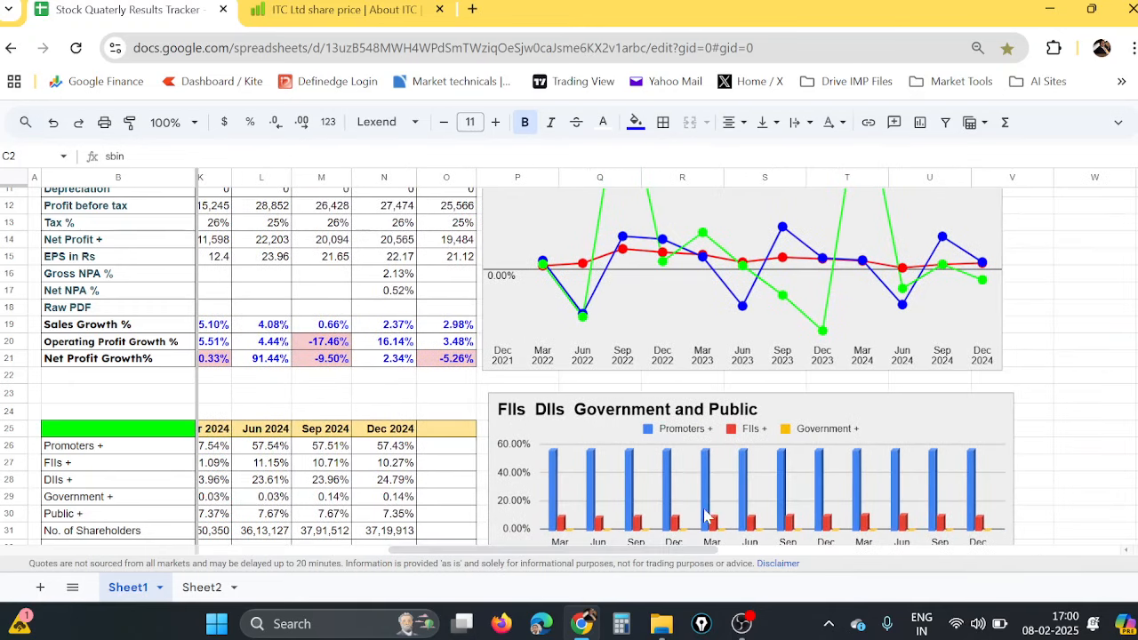
pyautogui.scroll(2, 741, 494)
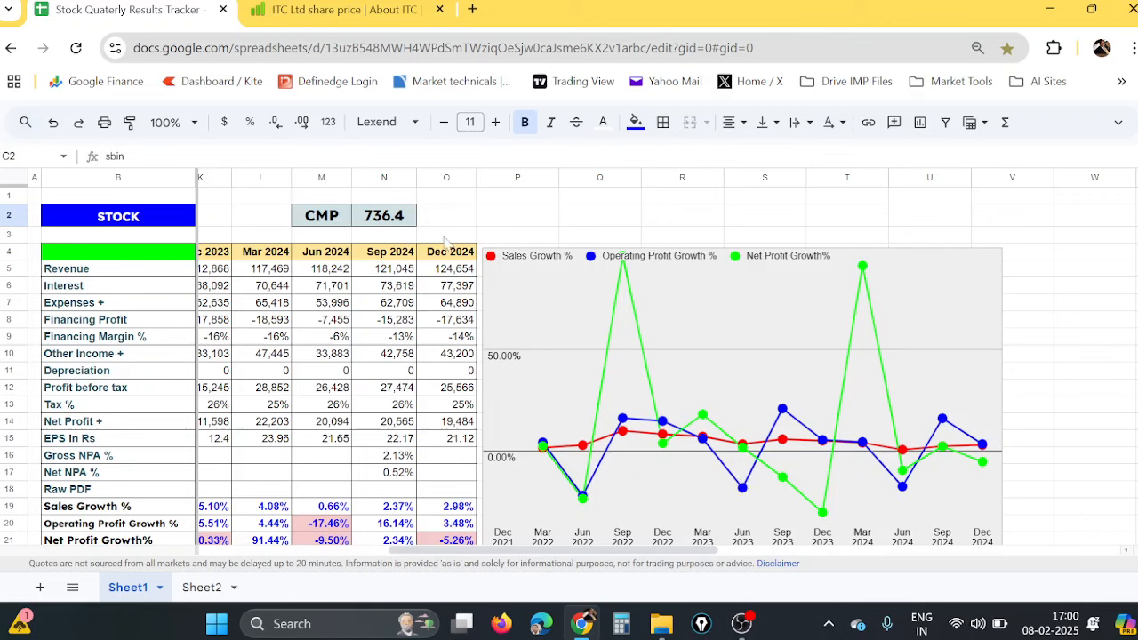
pyautogui.scroll(-2, 620, 374)
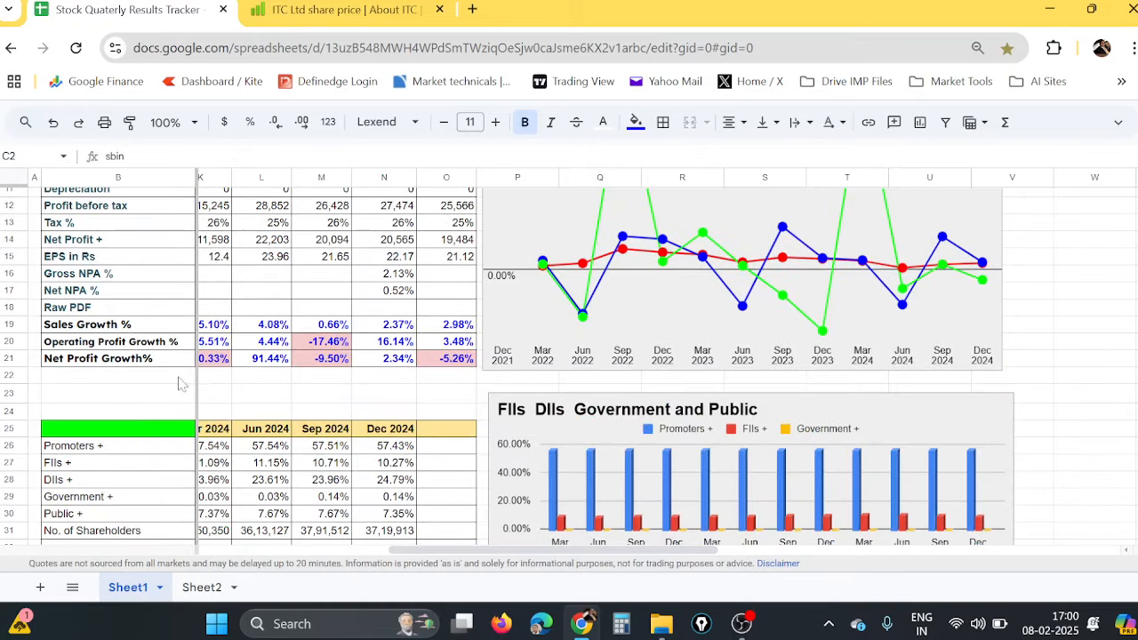
pyautogui.moveTo(401, 550); pyautogui.dragTo(212, 576)
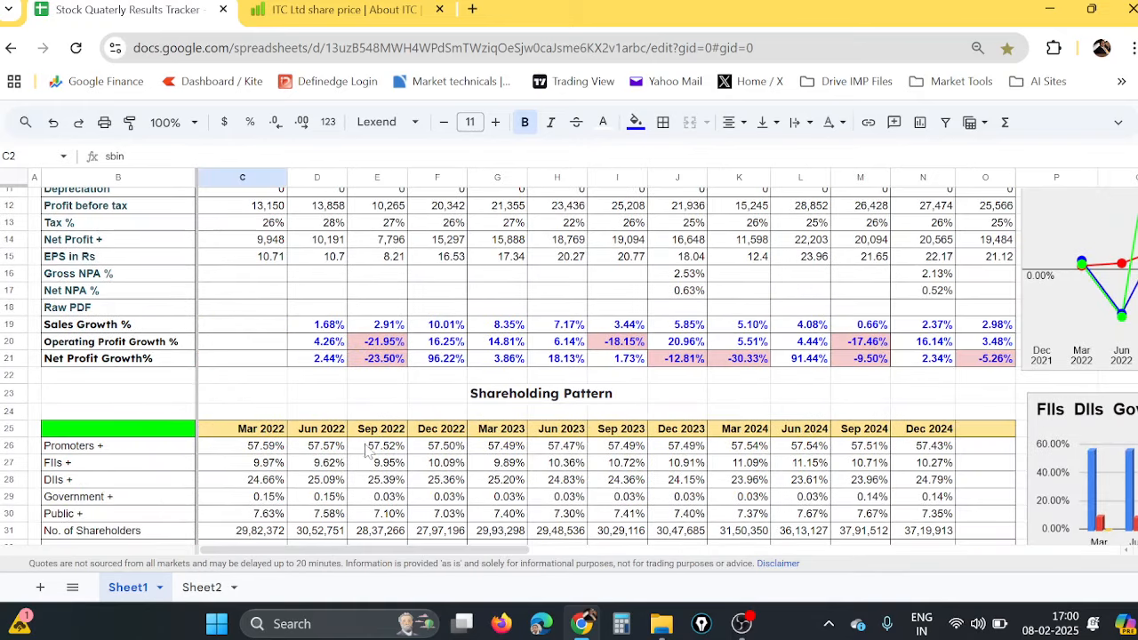
# - Review the sbin quarterly results, shareholding pattern and cash flow tables on Sheet1
pyautogui.scroll(-2, 373, 450)
pyautogui.scroll(4, 385, 381)
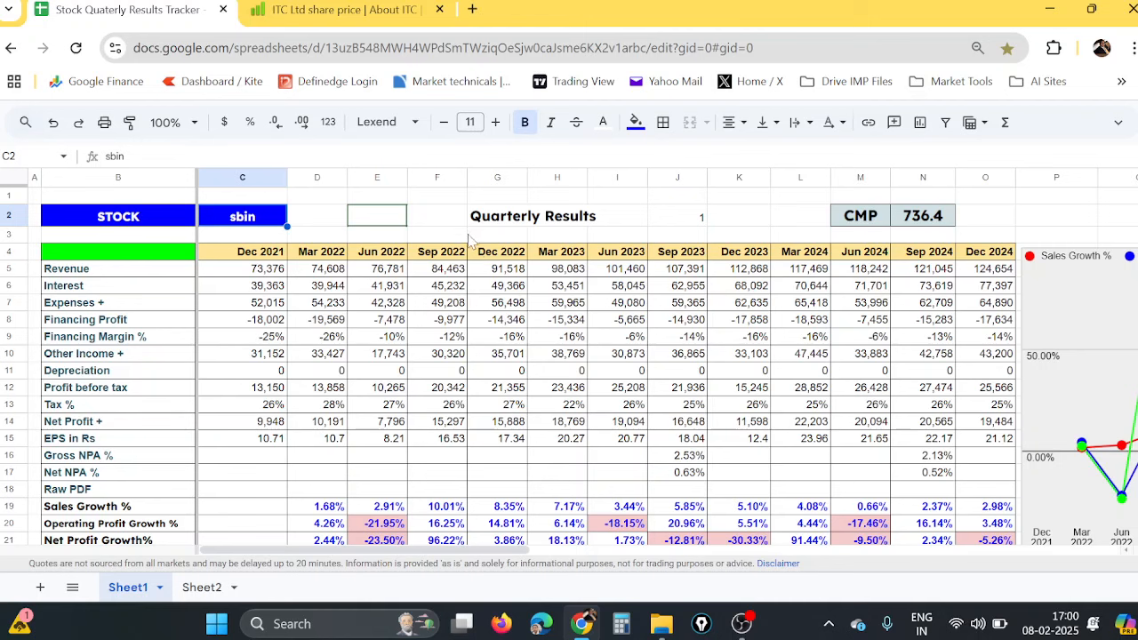
pyautogui.scroll(-3, 382, 378)
pyautogui.scroll(-2, 442, 397)
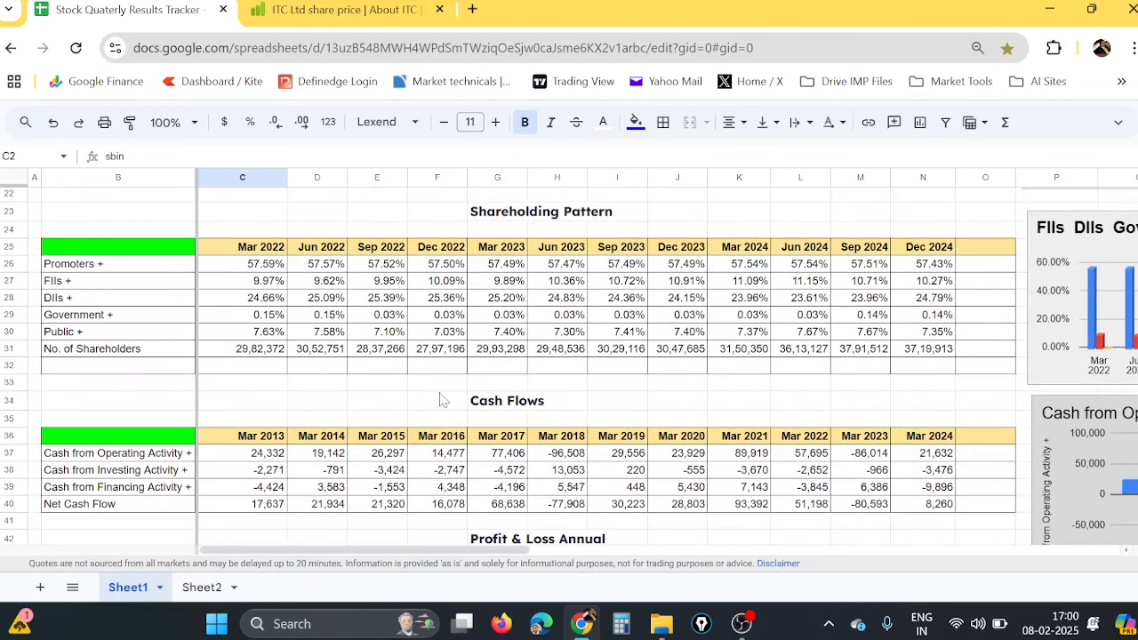
pyautogui.scroll(5, 442, 397)
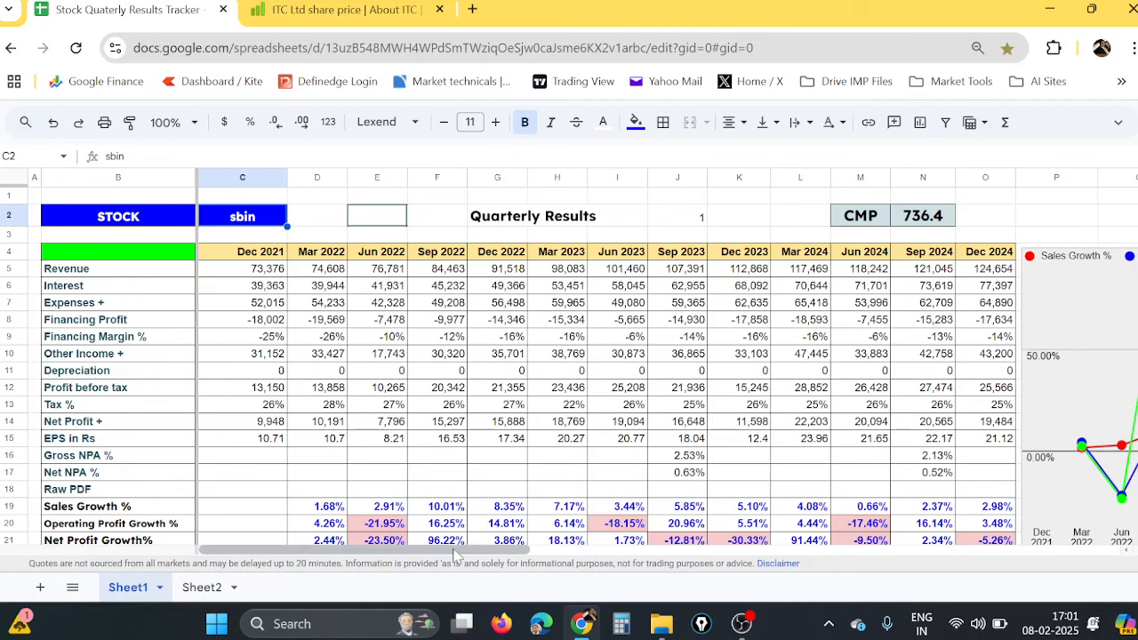
pyautogui.moveTo(453, 552)
pyautogui.mouseDown()
pyautogui.moveTo(487, 553)
pyautogui.moveTo(450, 552)
pyautogui.mouseUp()
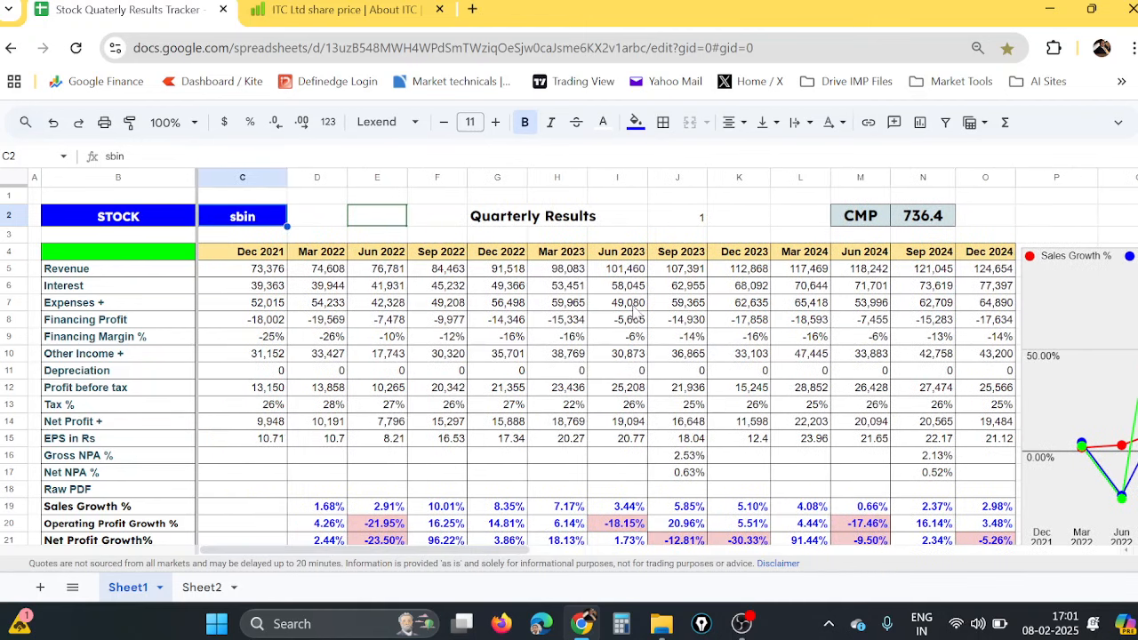
# - Inspect the Sales Growth % formulas for the Dec 2024 and Sep 2024 quarters
pyautogui.scroll(-1, 635, 313)
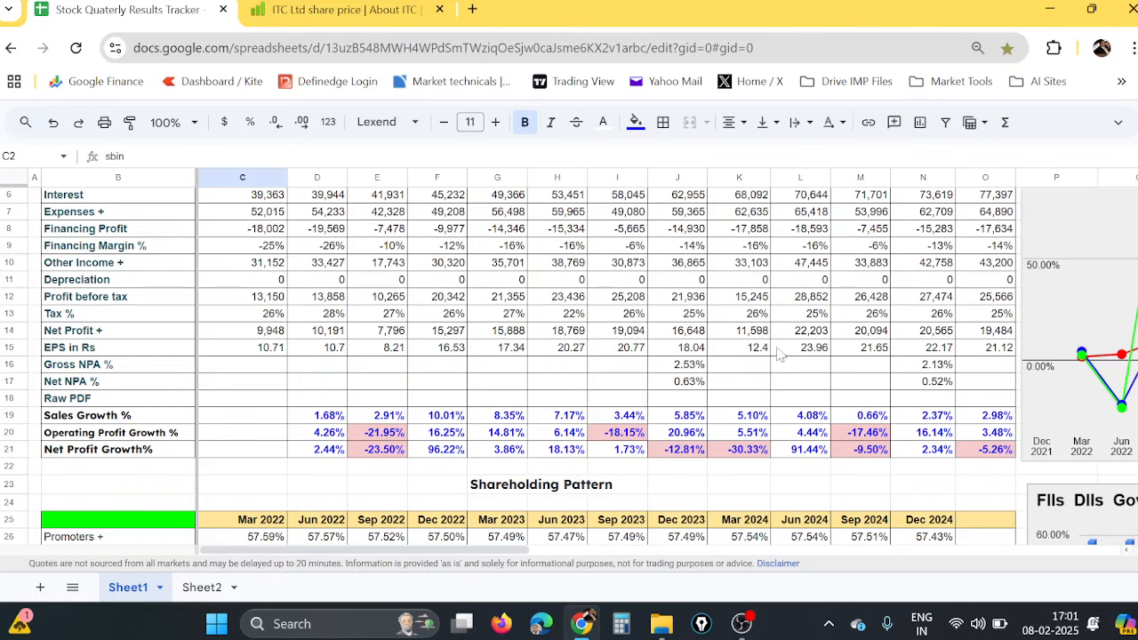
pyautogui.click(935, 418)
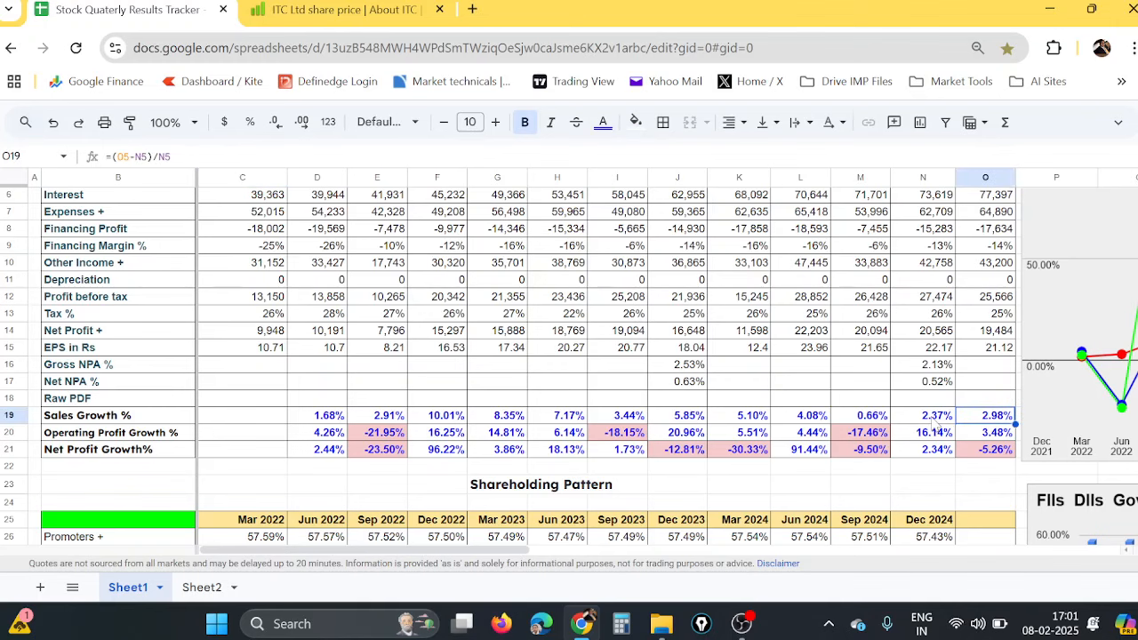
pyautogui.scroll(1, 936, 425)
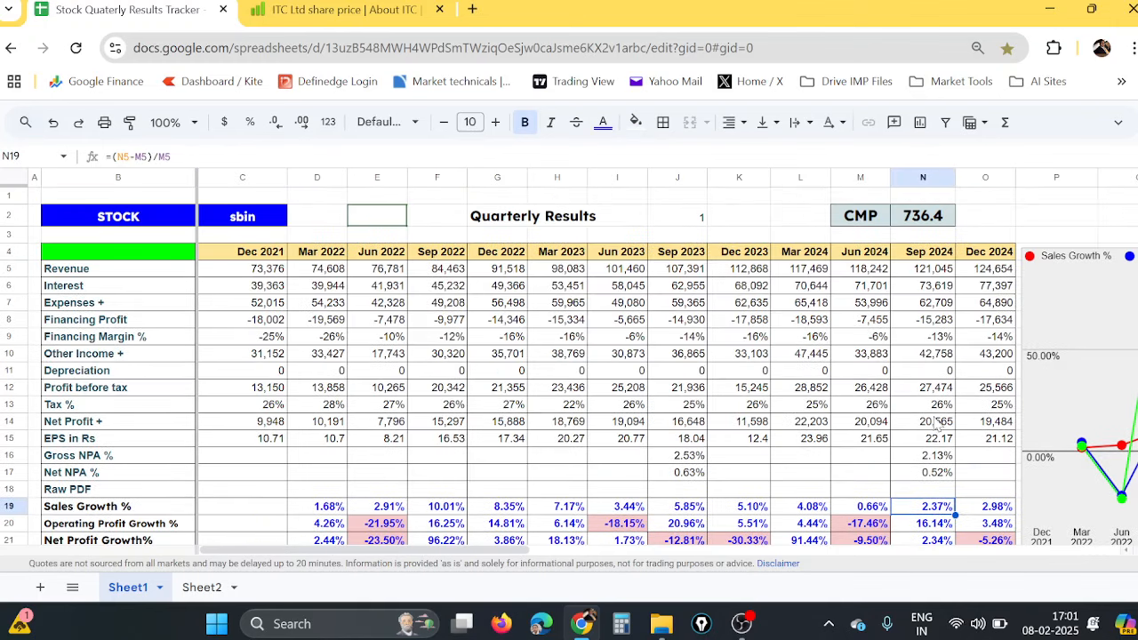
# - Change the stock symbol in cell C2 to infy
pyautogui.click(241, 218)
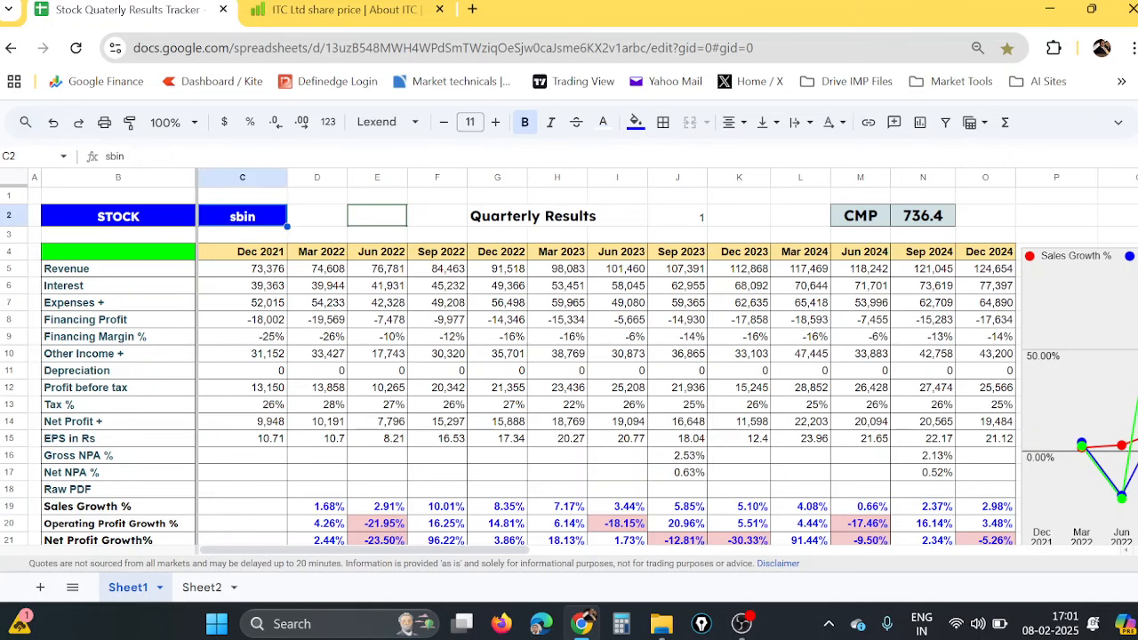
pyautogui.write('infy')
pyautogui.press('Return')
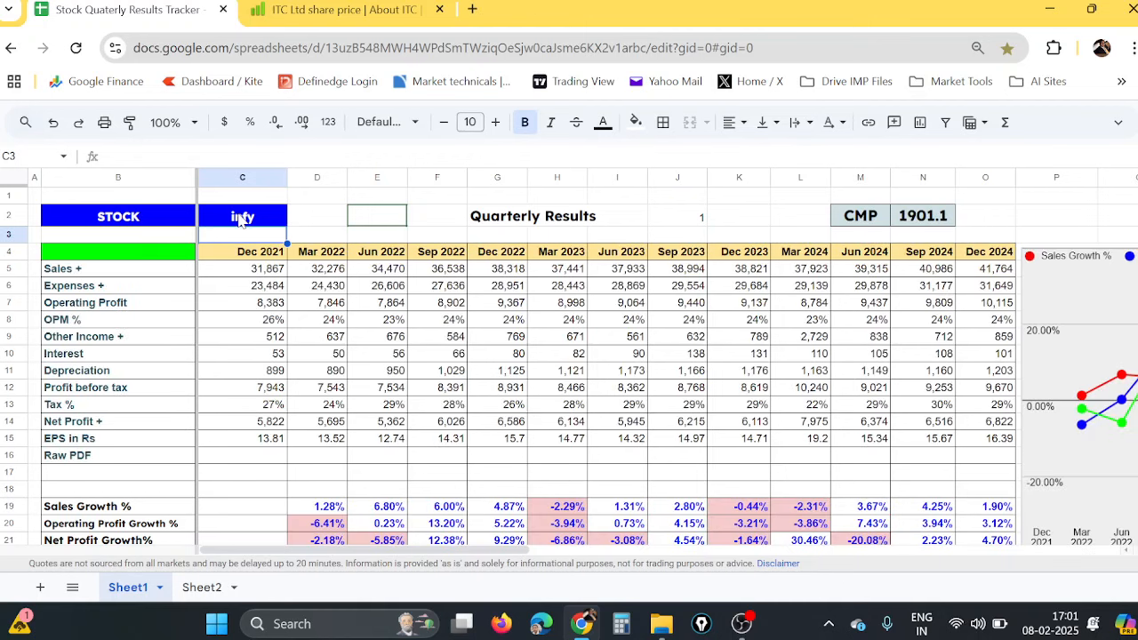
# - Check the Dec 2024 sales growth and net profit growth cells for infy against the quarterly results
pyautogui.scroll(-3, 701, 382)
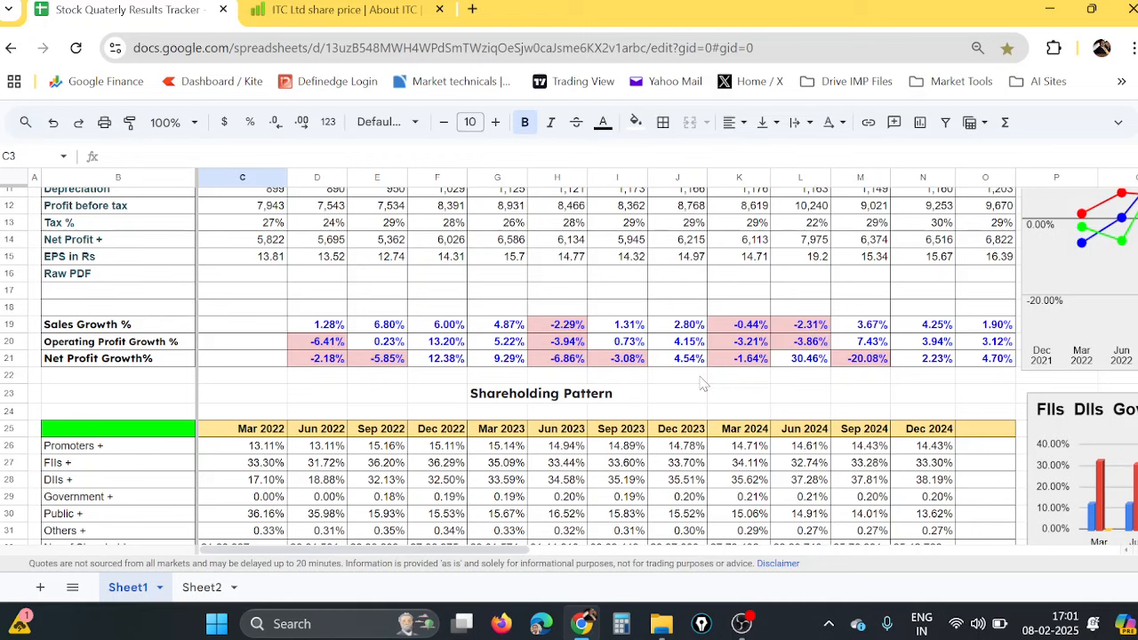
pyautogui.click(990, 329)
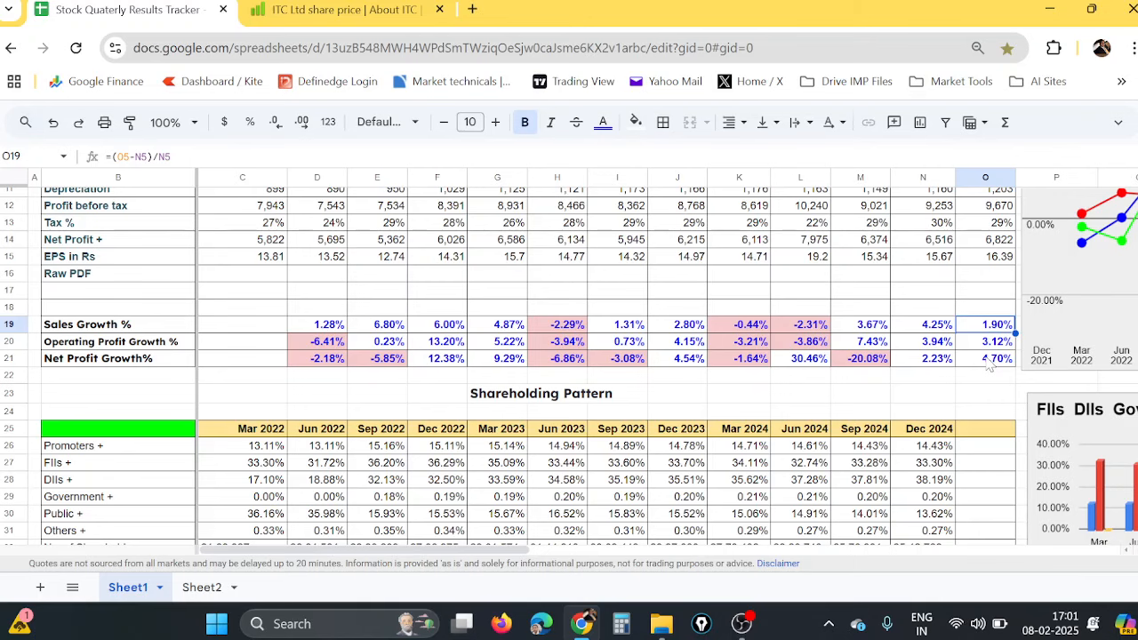
pyautogui.click(991, 360)
pyautogui.scroll(3, 998, 369)
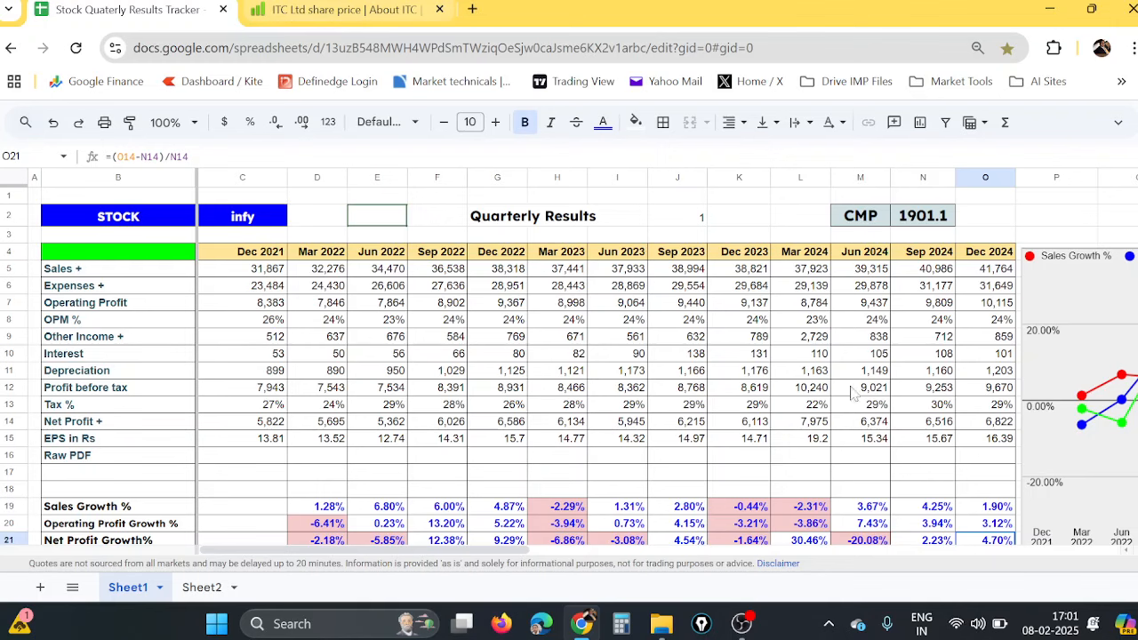
pyautogui.scroll(-2, 856, 394)
# - Look over the peer comparison and quarterly results area of the ITC Screener page, and return to the results tracker
pyautogui.click(344, 9)
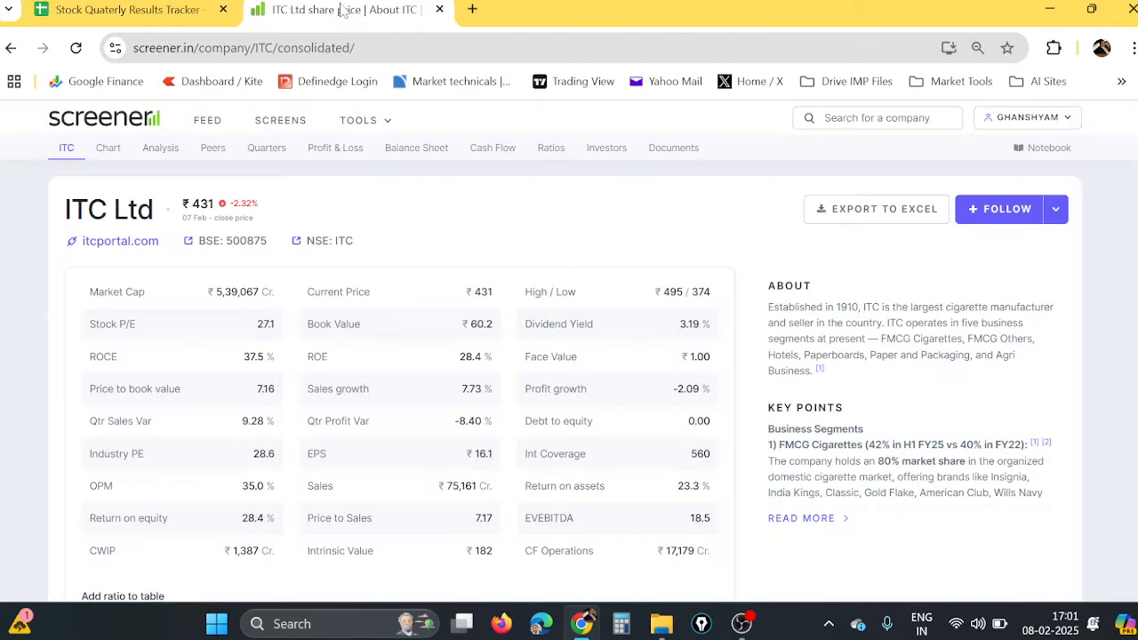
pyautogui.scroll(-4, 711, 480)
pyautogui.scroll(-10, 692, 458)
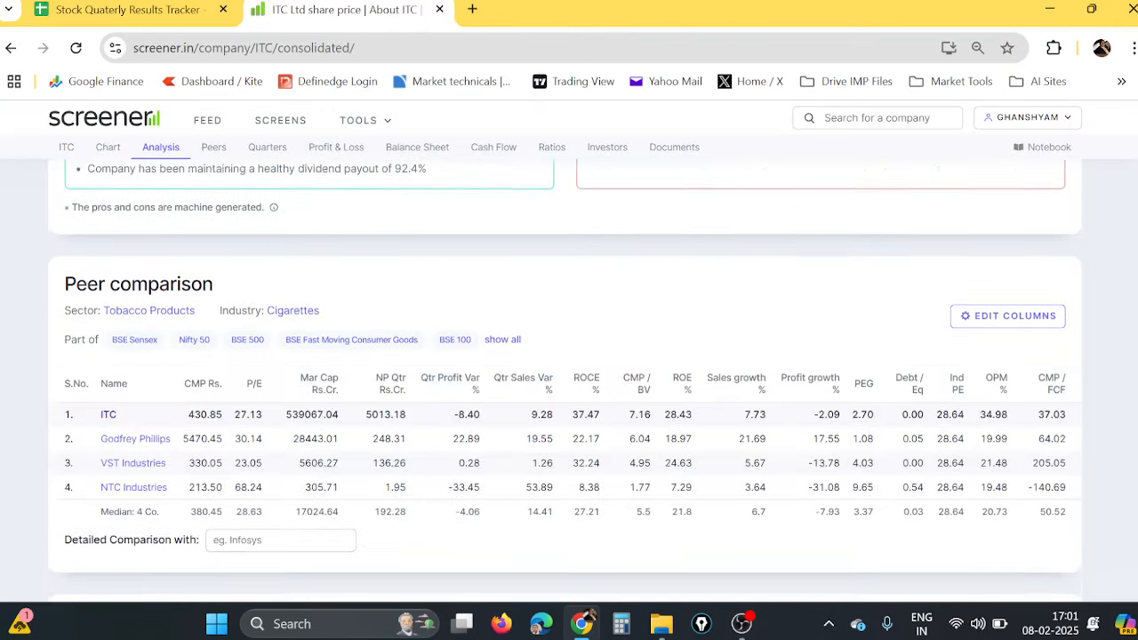
pyautogui.scroll(3, 696, 452)
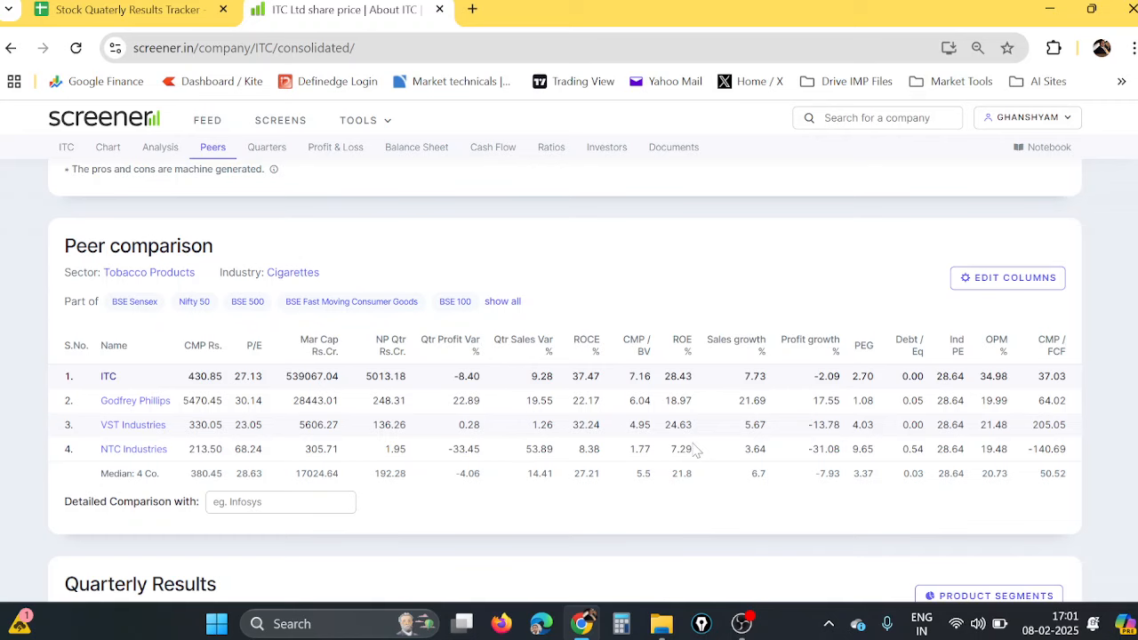
pyautogui.click(115, 9)
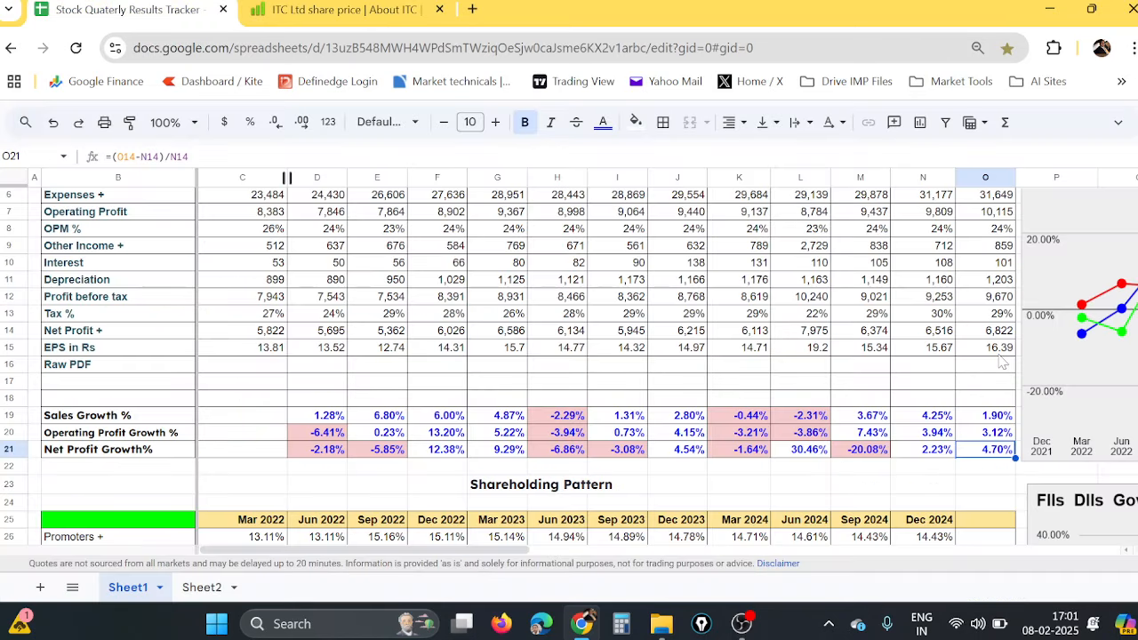
# - Compare the infy quarterly results with the growth percentage rows and the shareholding pattern below them
pyautogui.scroll(2, 1002, 361)
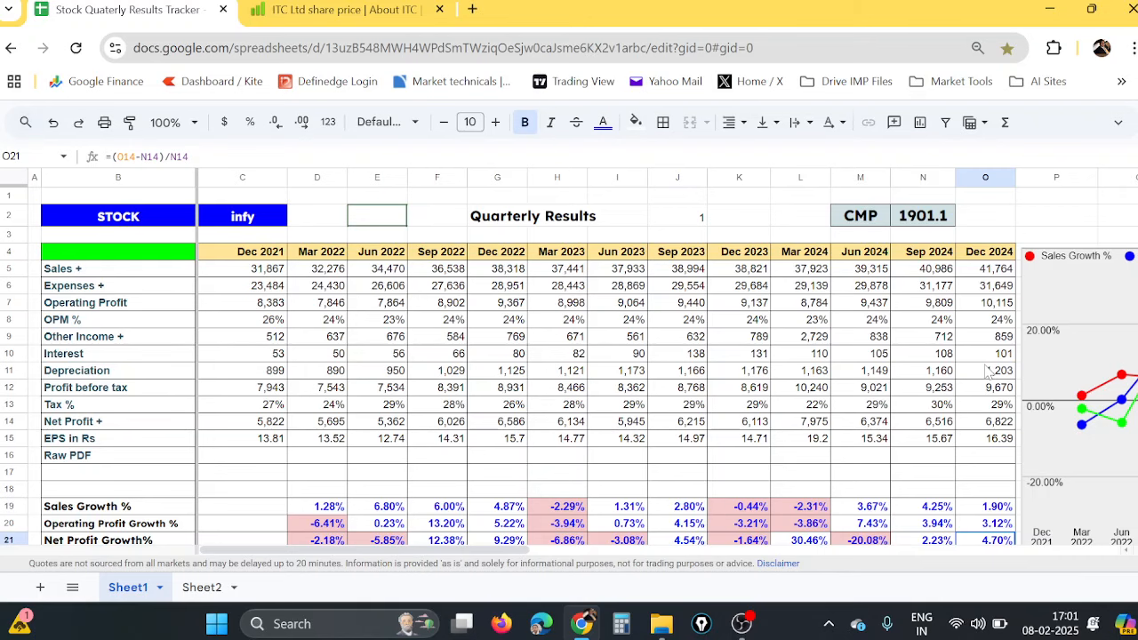
pyautogui.scroll(-5, 978, 373)
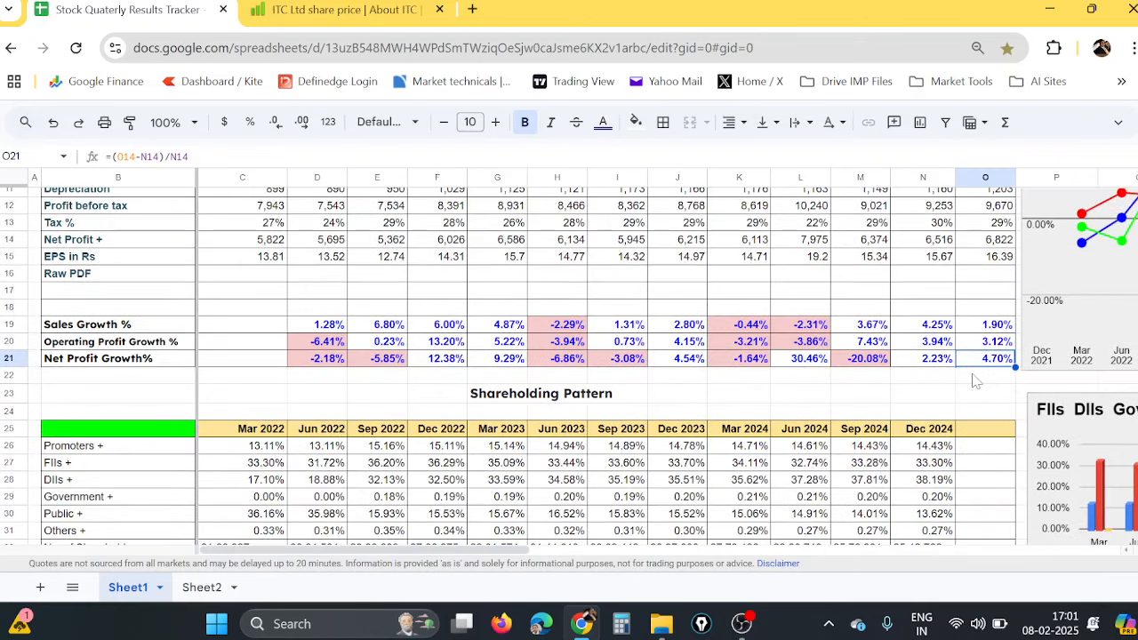
pyautogui.scroll(5, 971, 375)
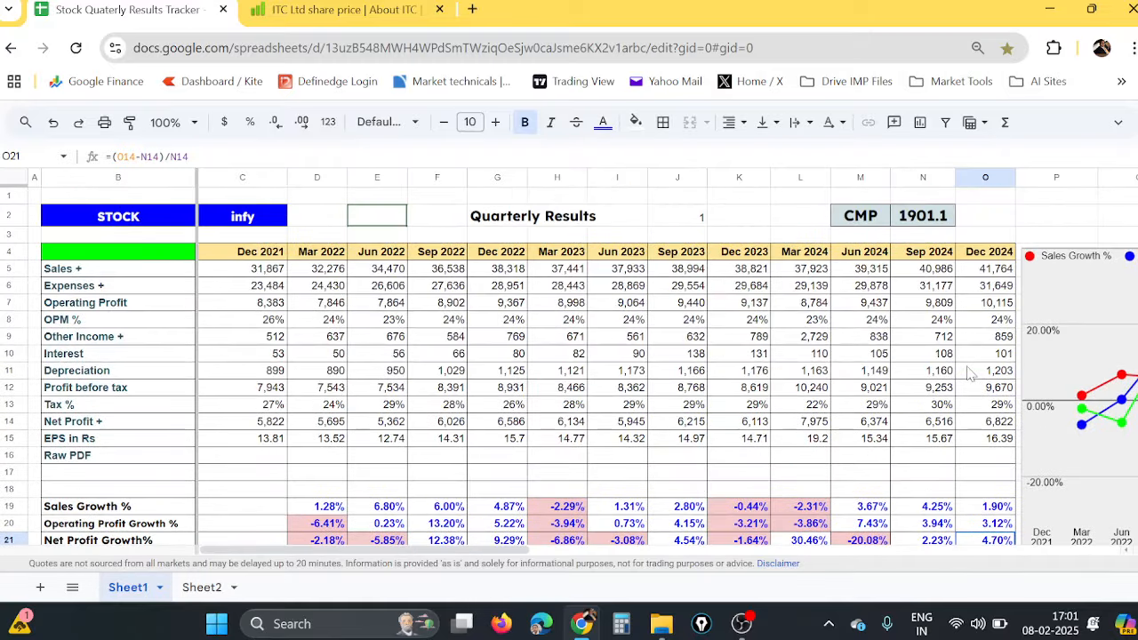
pyautogui.scroll(-2, 971, 374)
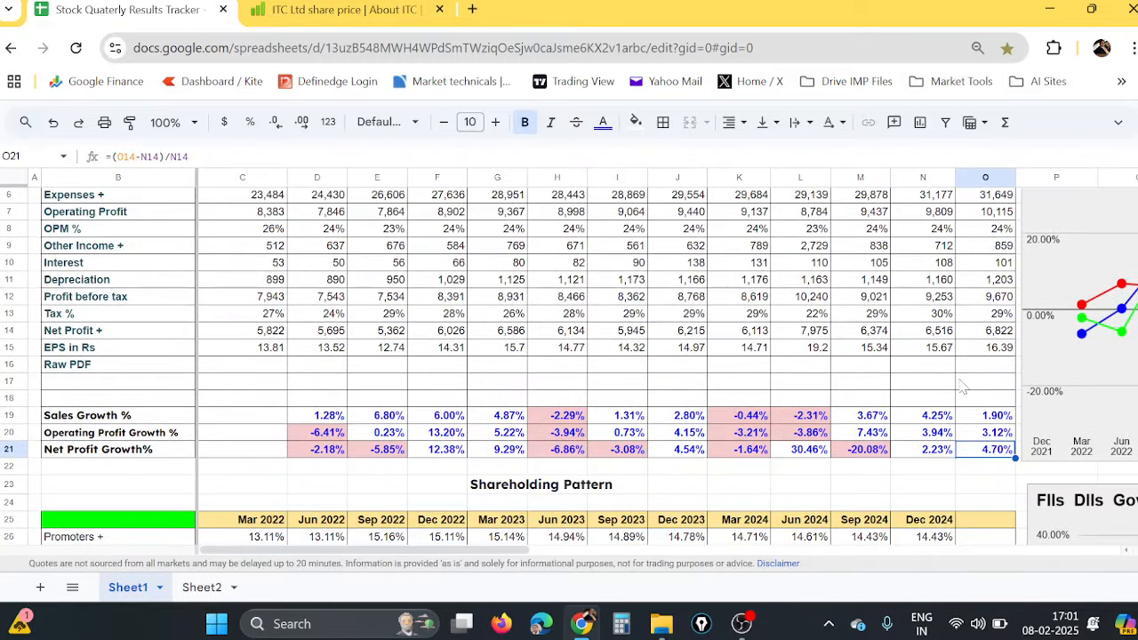
pyautogui.scroll(2, 962, 386)
# - Inspect the YOY sales growth and PAT growth formulas in the summary table below the annual profit and loss data
pyautogui.scroll(-9, 962, 386)
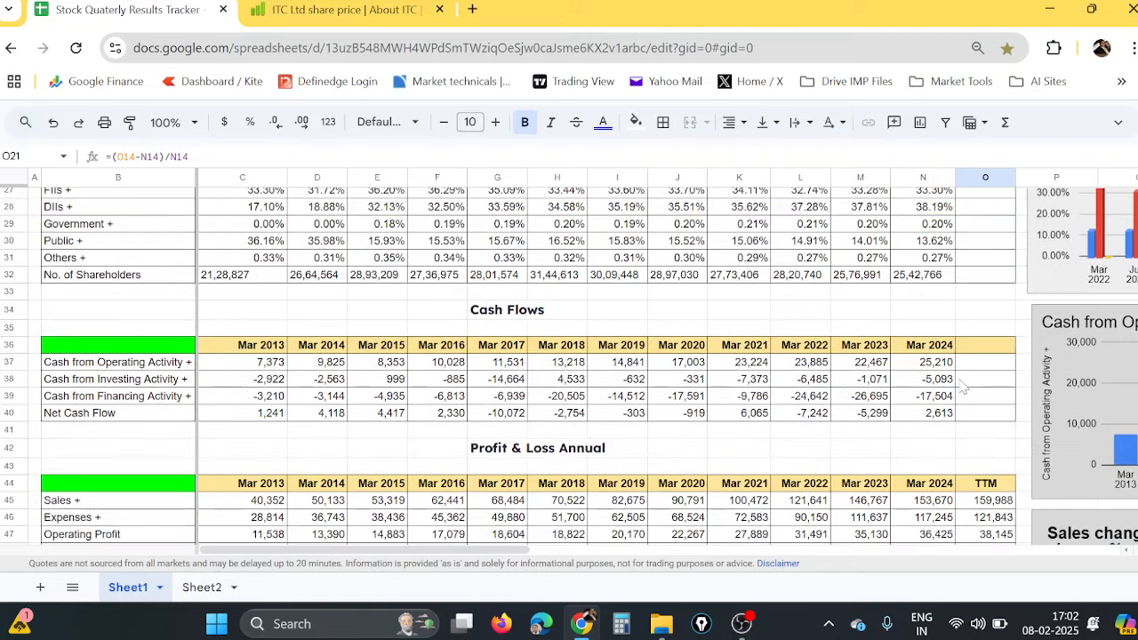
pyautogui.scroll(-9, 962, 386)
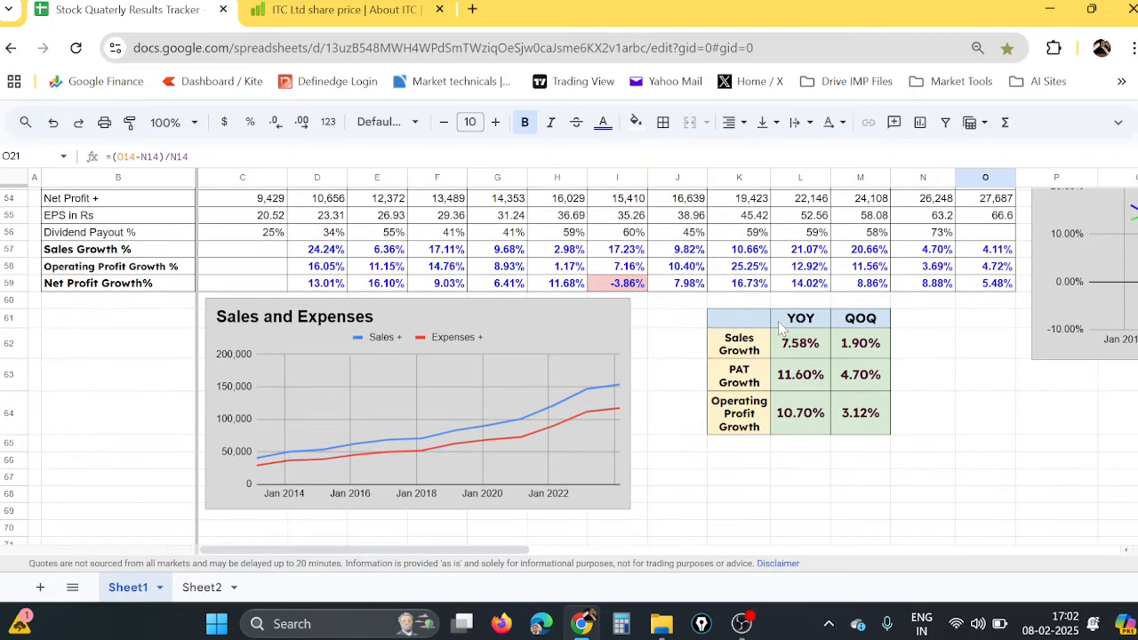
pyautogui.click(801, 322)
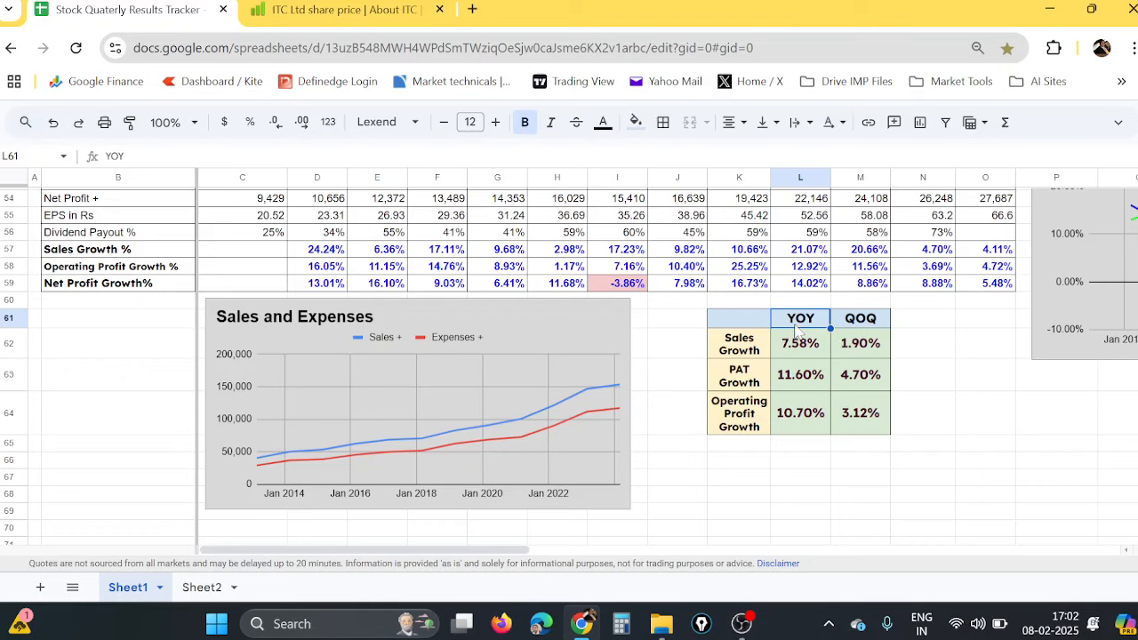
pyautogui.click(803, 352)
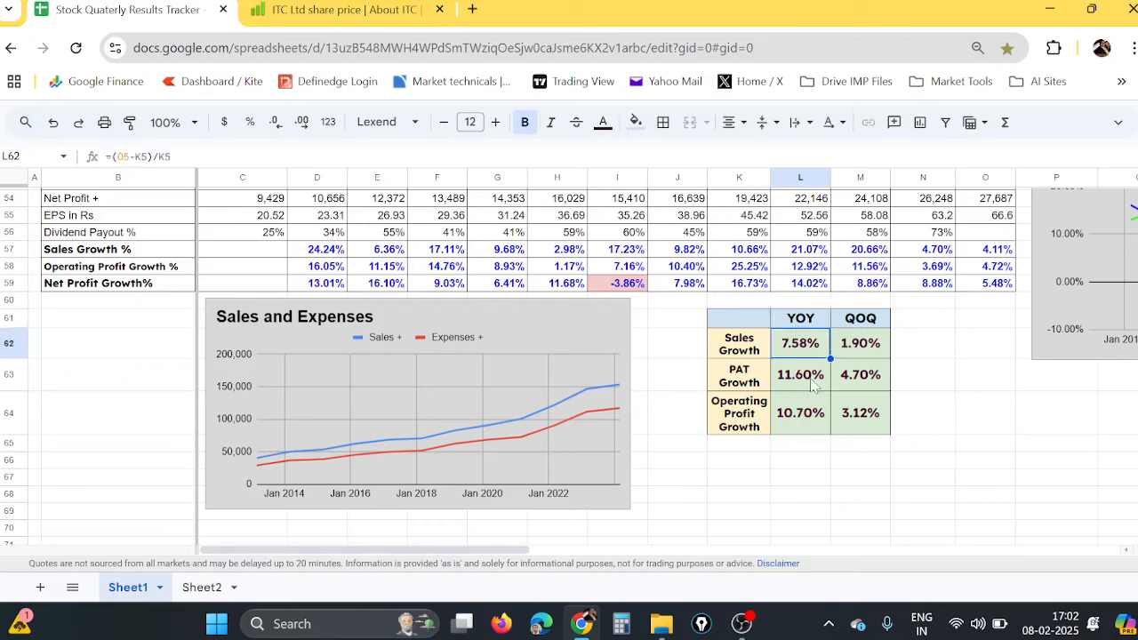
pyautogui.click(811, 383)
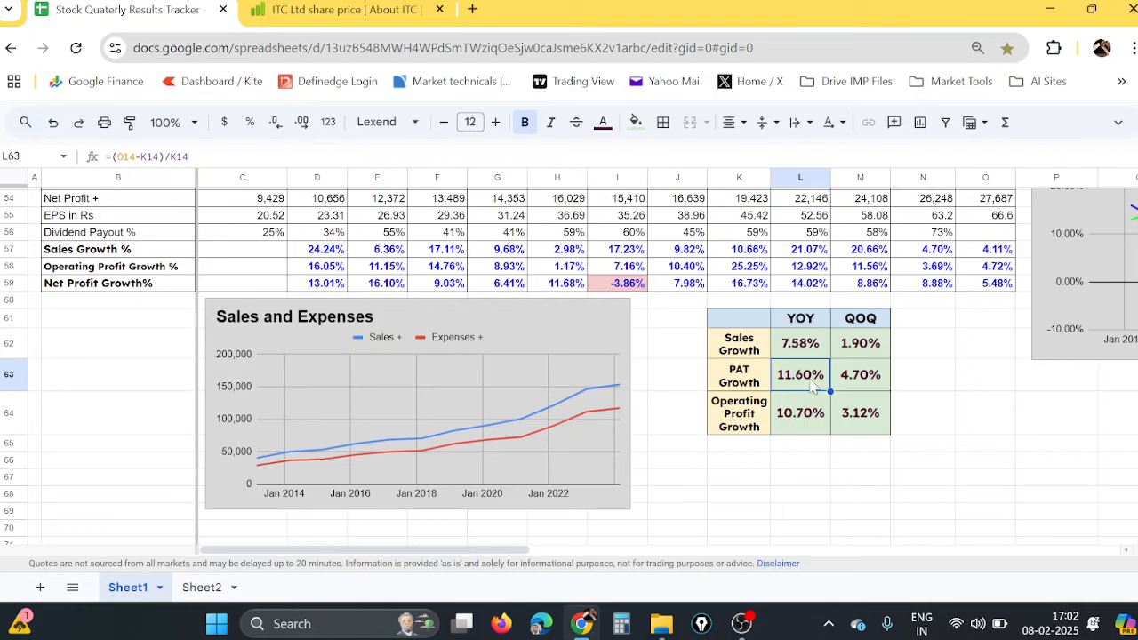
# - Inspect the YOY operating profit growth formula and the QOQ sales, PAT and operating profit growth formulas in the summary table
pyautogui.click(800, 425)
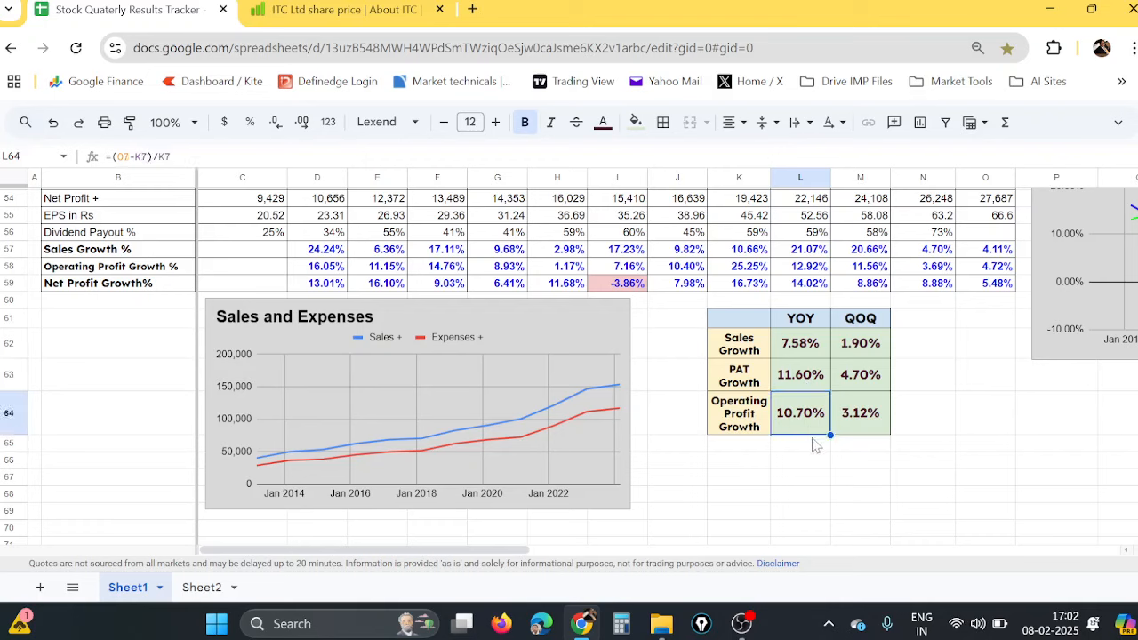
pyautogui.click(874, 356)
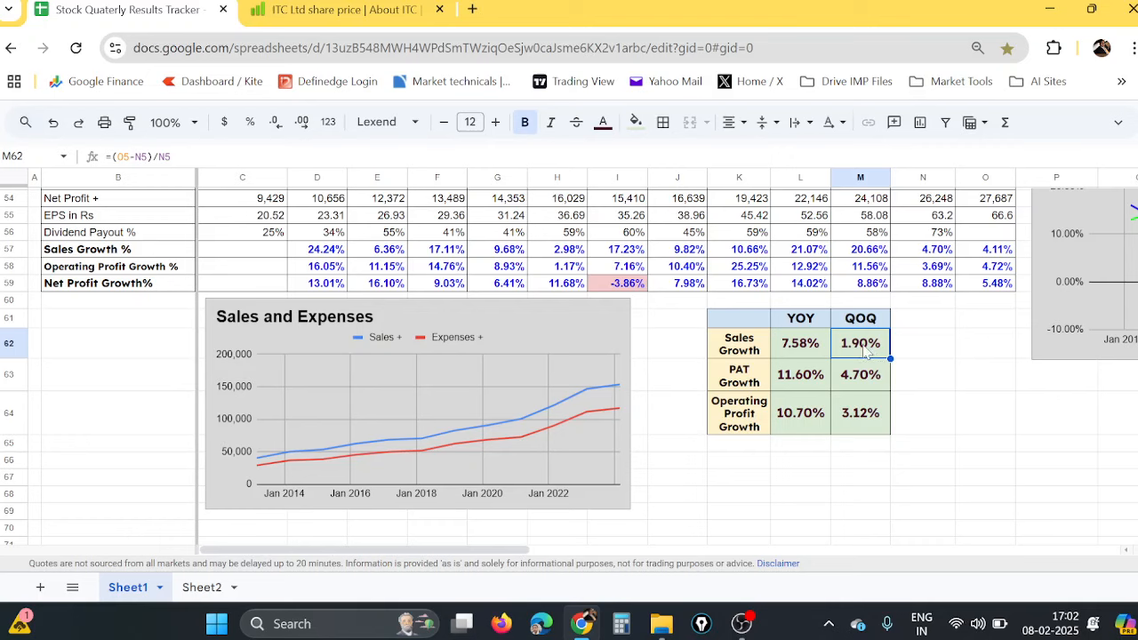
pyautogui.click(863, 391)
pyautogui.click(869, 427)
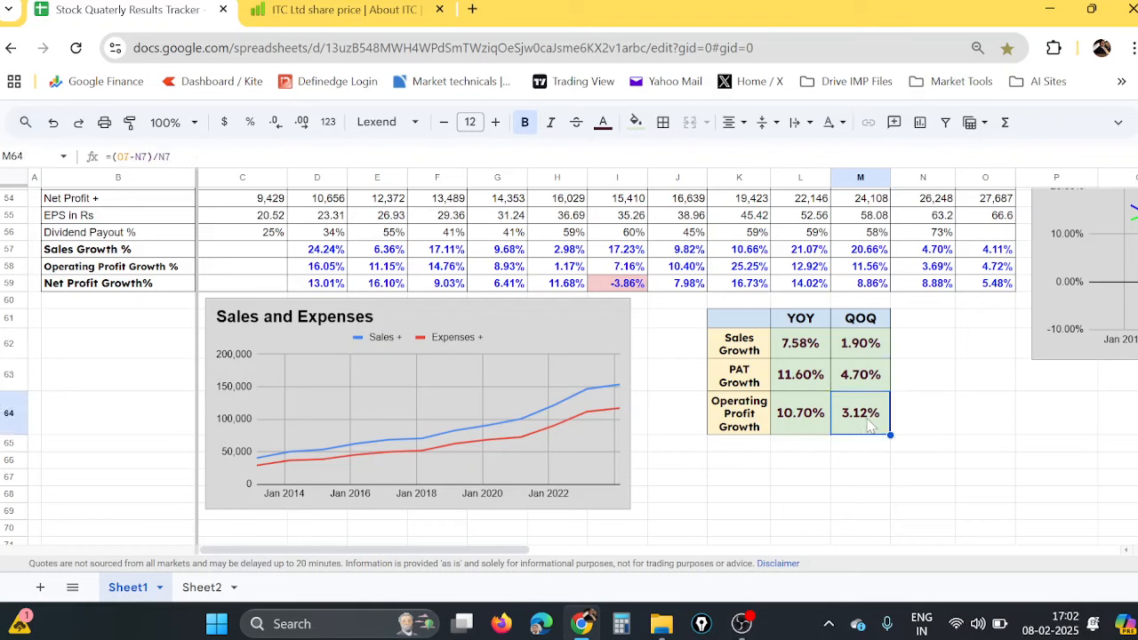
pyautogui.click(861, 345)
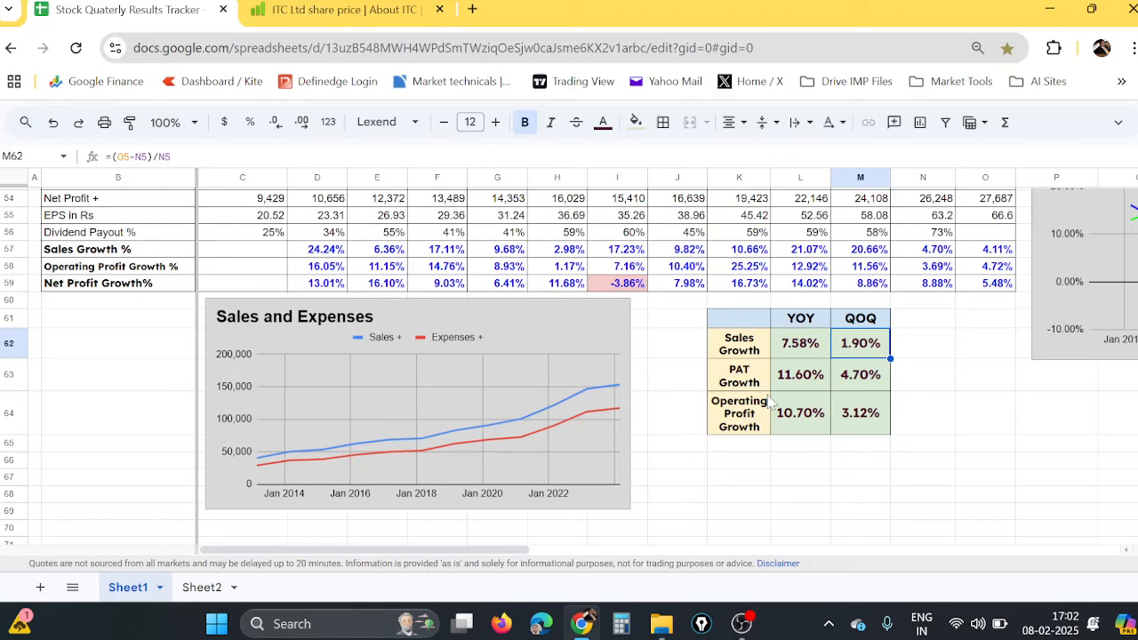
pyautogui.click(735, 429)
pyautogui.click(872, 424)
pyautogui.click(738, 378)
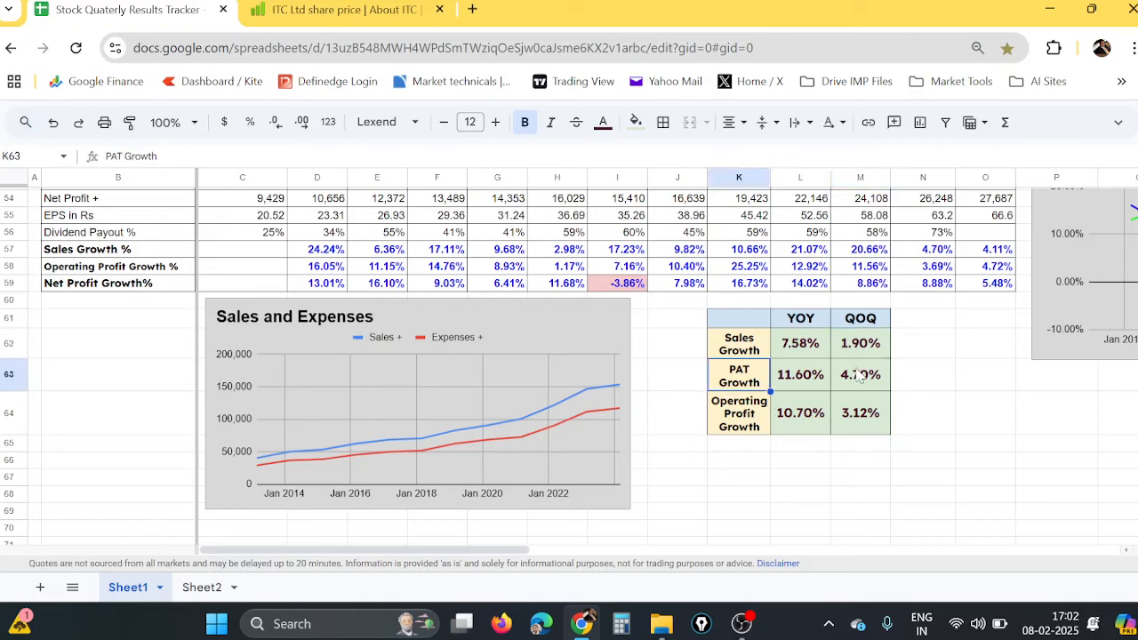
pyautogui.click(863, 375)
pyautogui.click(916, 381)
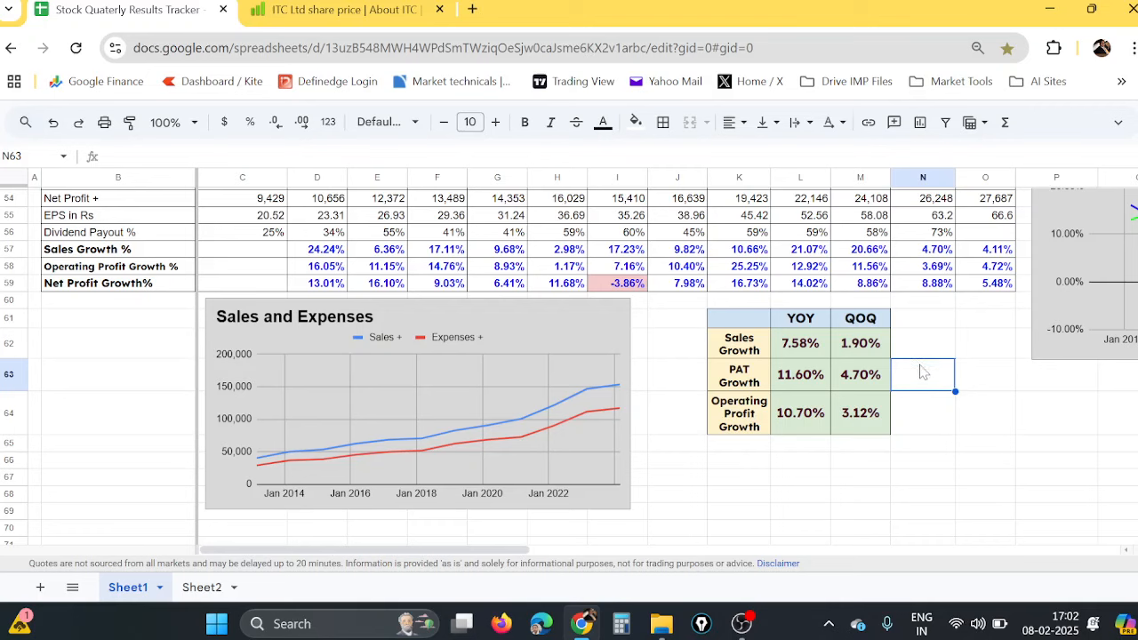
# - Look over the annual profit and loss and cash flow tables, ending on the Mar 2024 cash from operating activity
pyautogui.scroll(10, 919, 381)
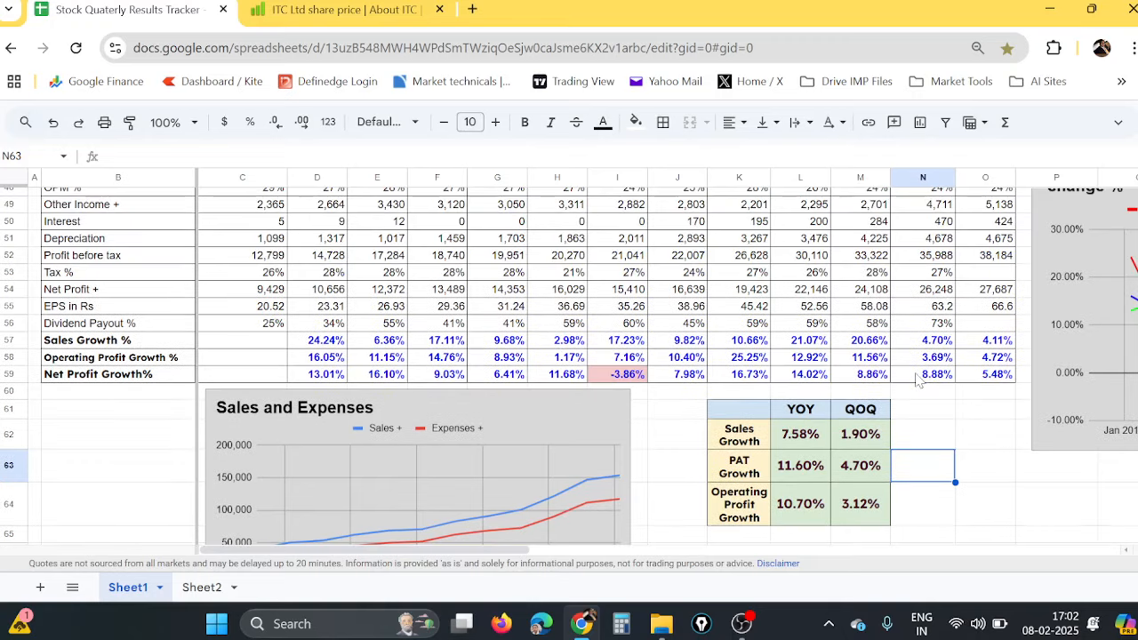
pyautogui.scroll(-4, 919, 387)
pyautogui.scroll(-5, 919, 389)
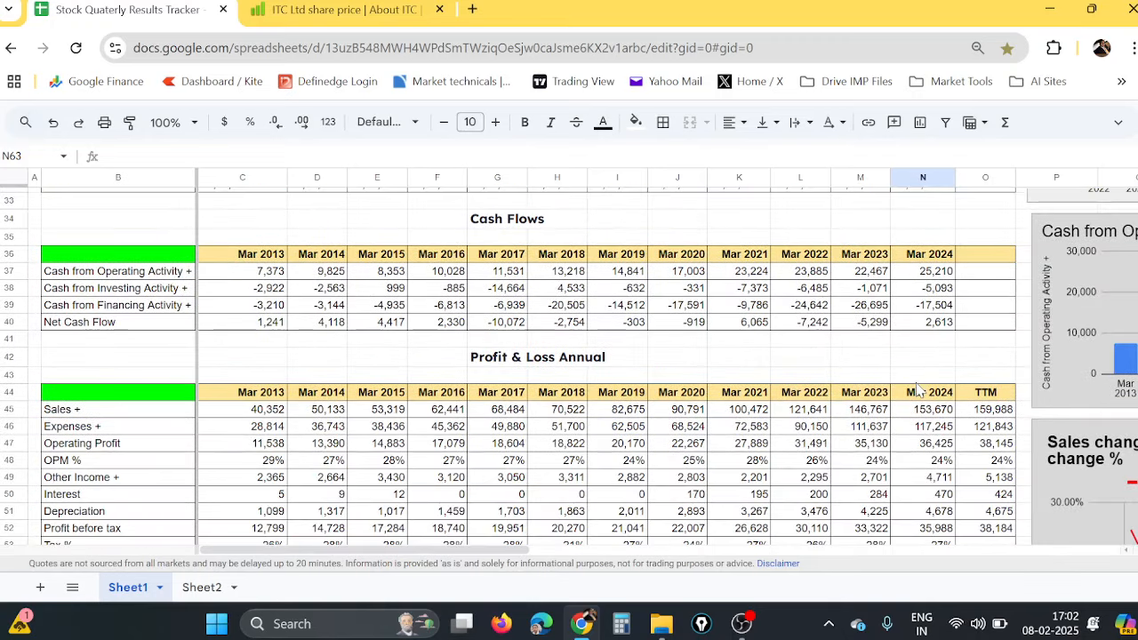
pyautogui.scroll(-2, 919, 389)
pyautogui.scroll(9, 918, 388)
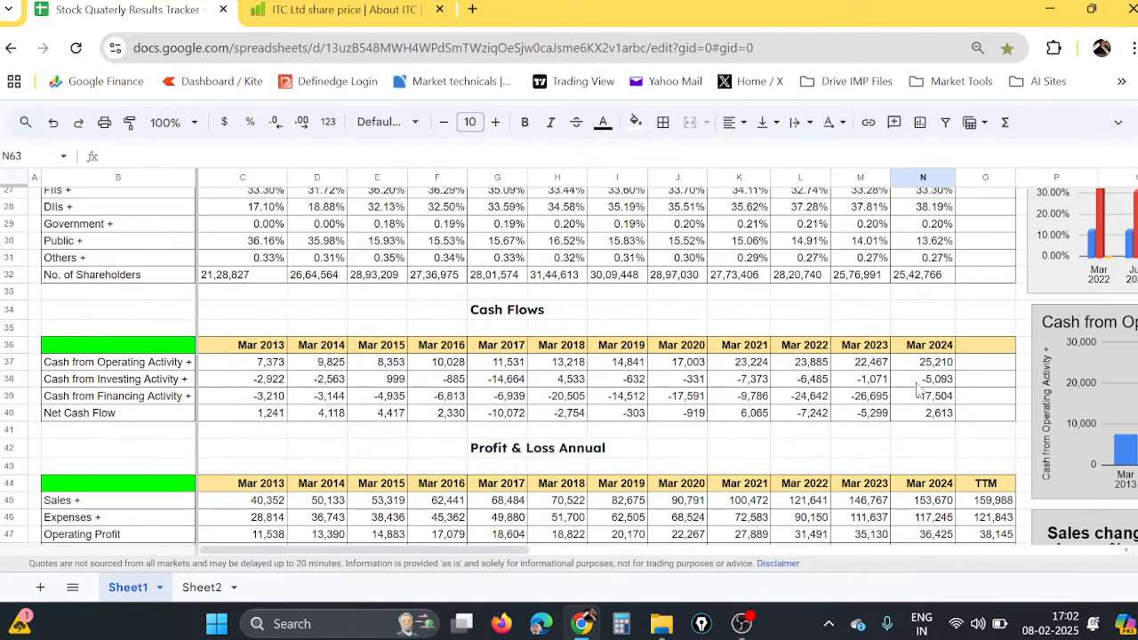
pyautogui.scroll(-2, 916, 391)
pyautogui.click(925, 360)
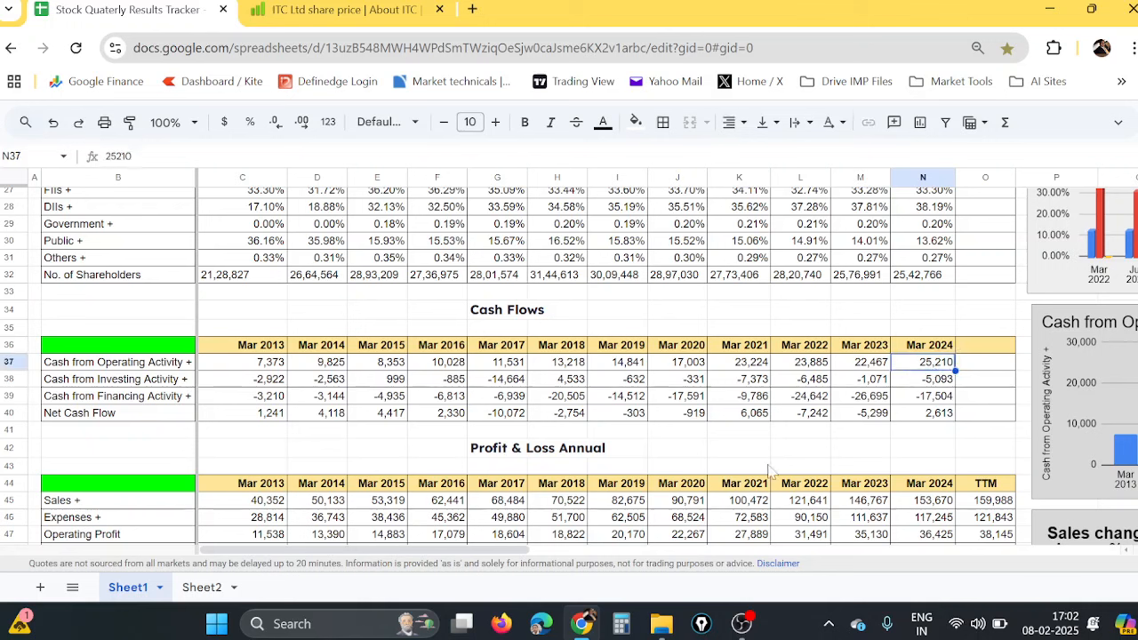
# - Examine the Cash from Operating Activity chart and the quarterly growth chart beside the data tables
pyautogui.moveTo(523, 551); pyautogui.dragTo(709, 552)
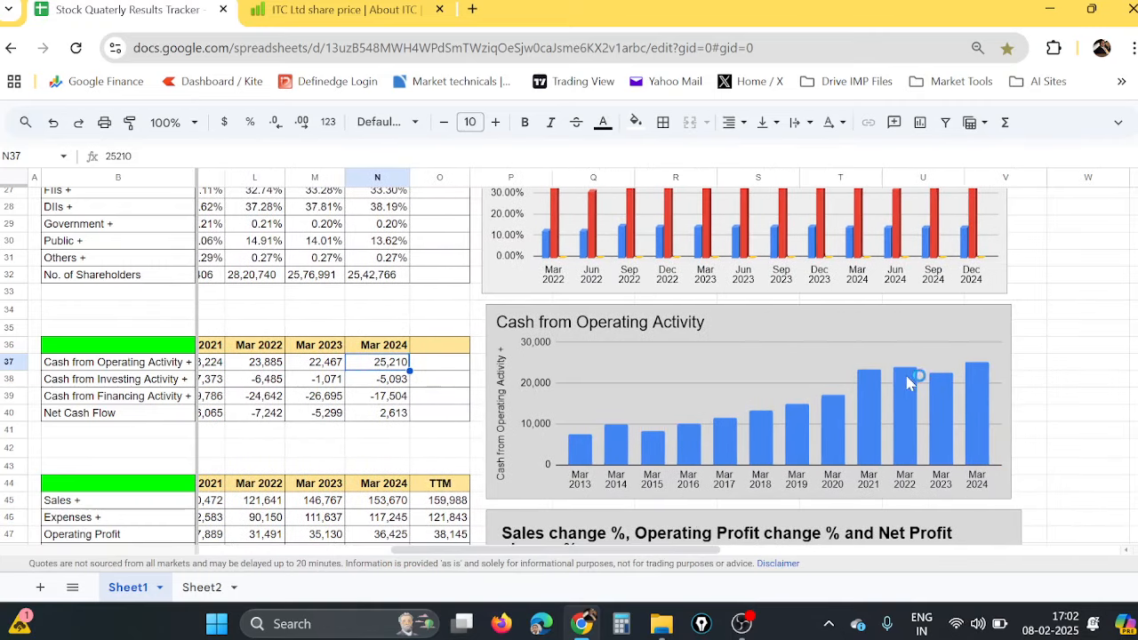
pyautogui.scroll(-2, 955, 374)
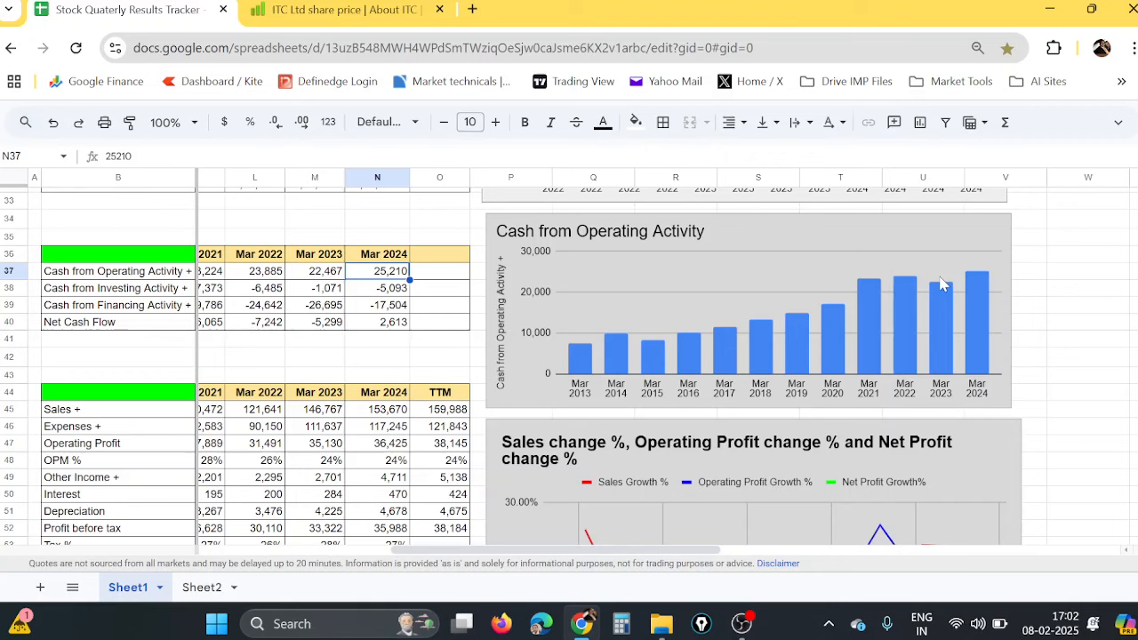
pyautogui.scroll(2, 912, 360)
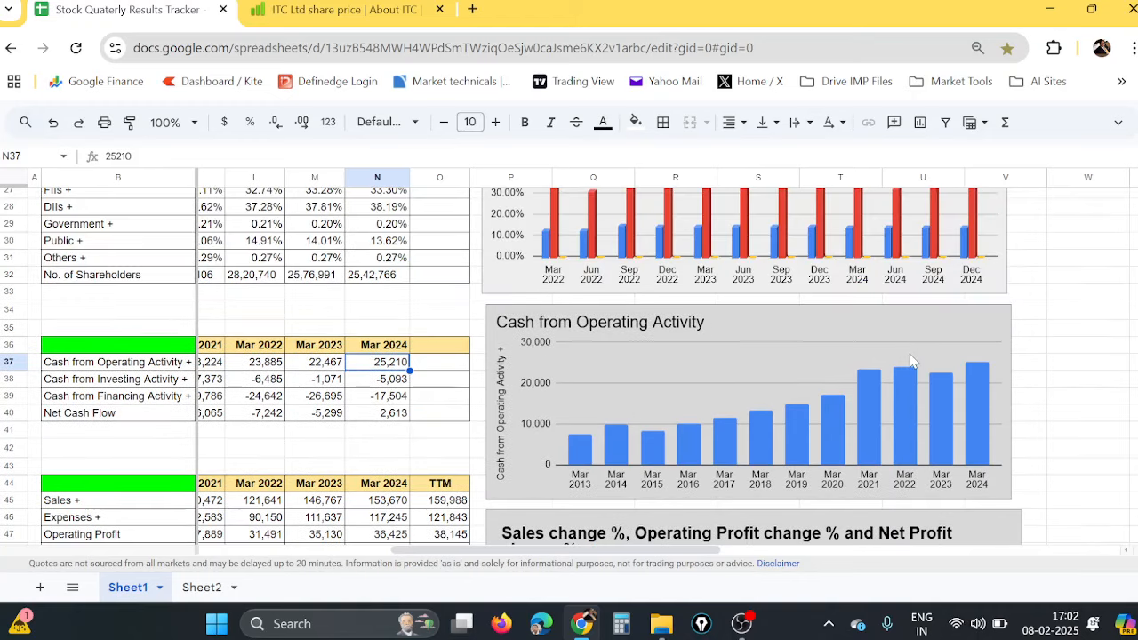
pyautogui.scroll(9, 911, 360)
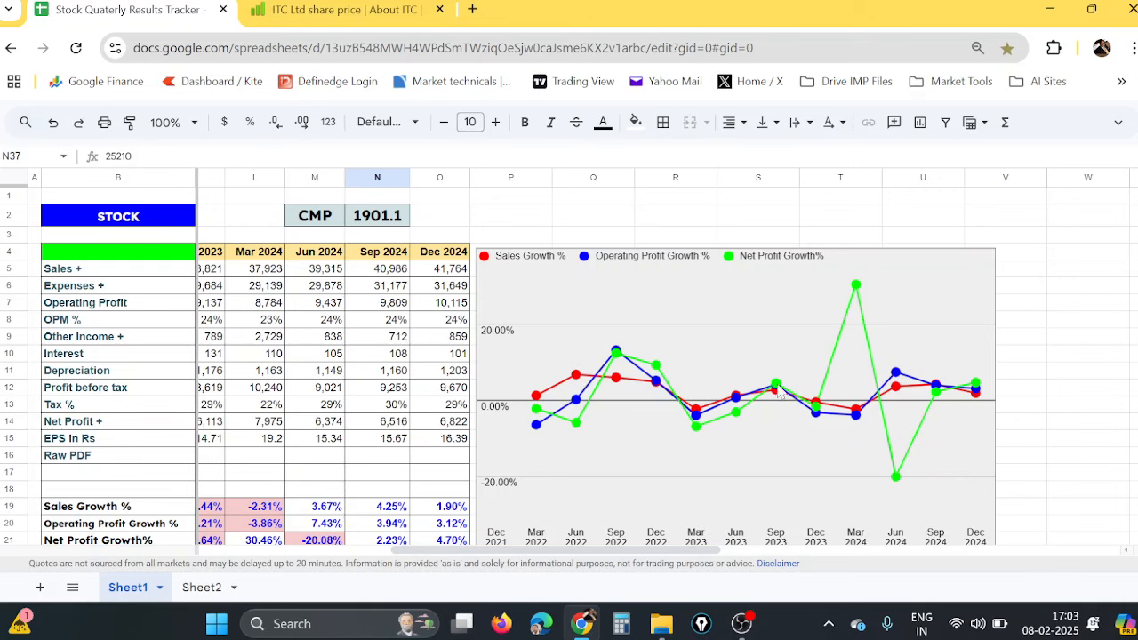
pyautogui.moveTo(685, 550); pyautogui.dragTo(533, 576)
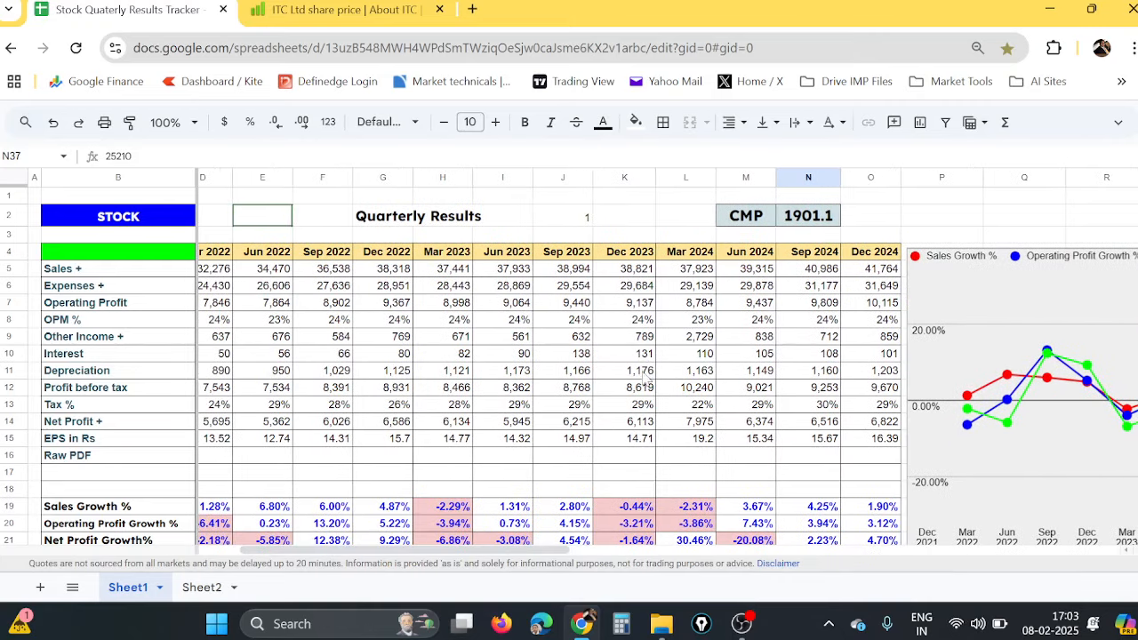
# - Compare the Dec 2023 and Mar 2024 tax percentage and sales, and check the Mar 2024 profit before tax
pyautogui.click(89, 423)
pyautogui.click(702, 406)
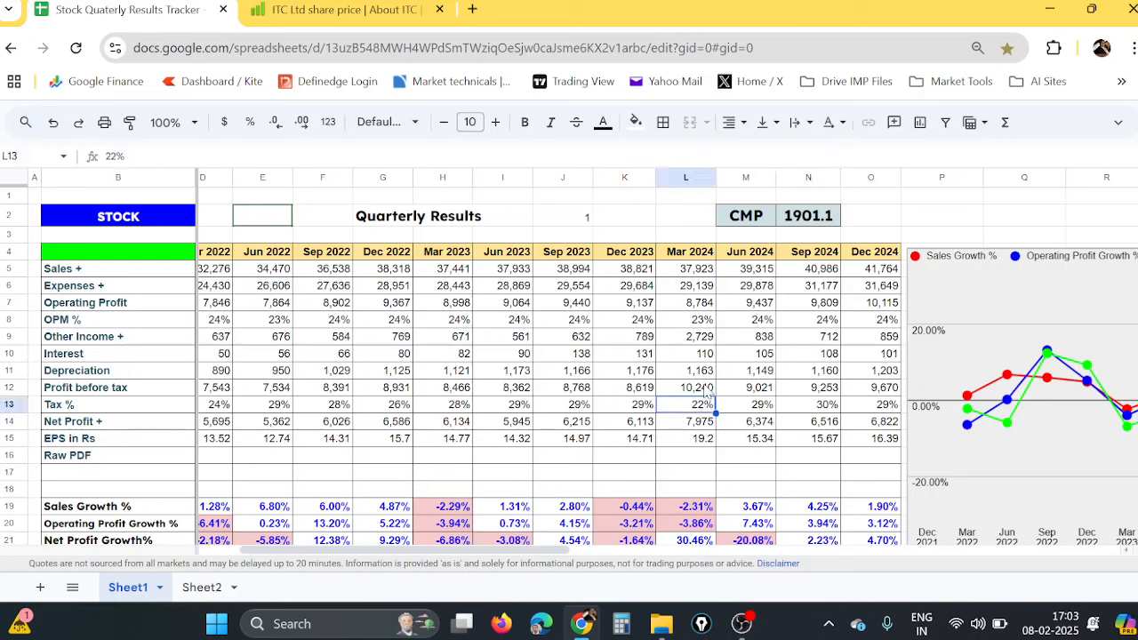
pyautogui.click(637, 411)
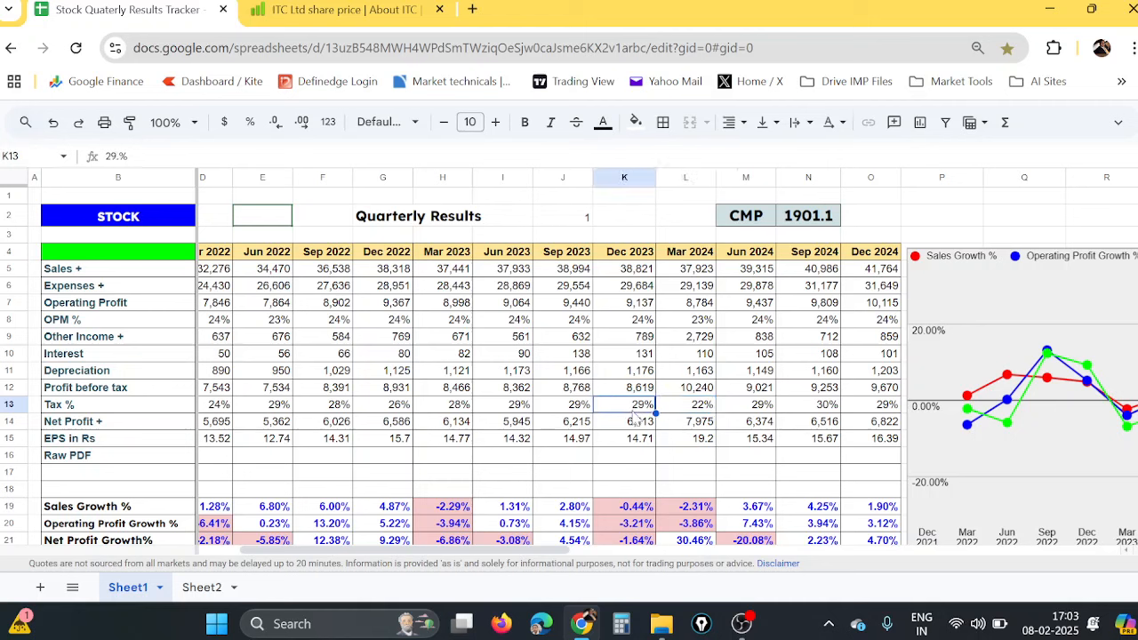
pyautogui.click(703, 409)
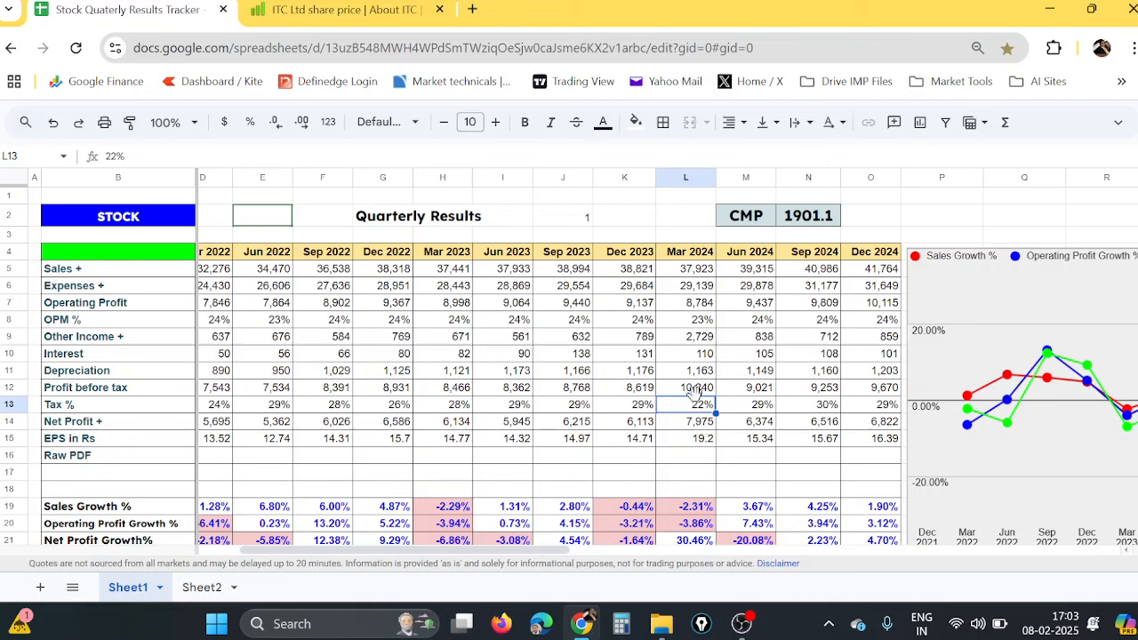
pyautogui.click(693, 391)
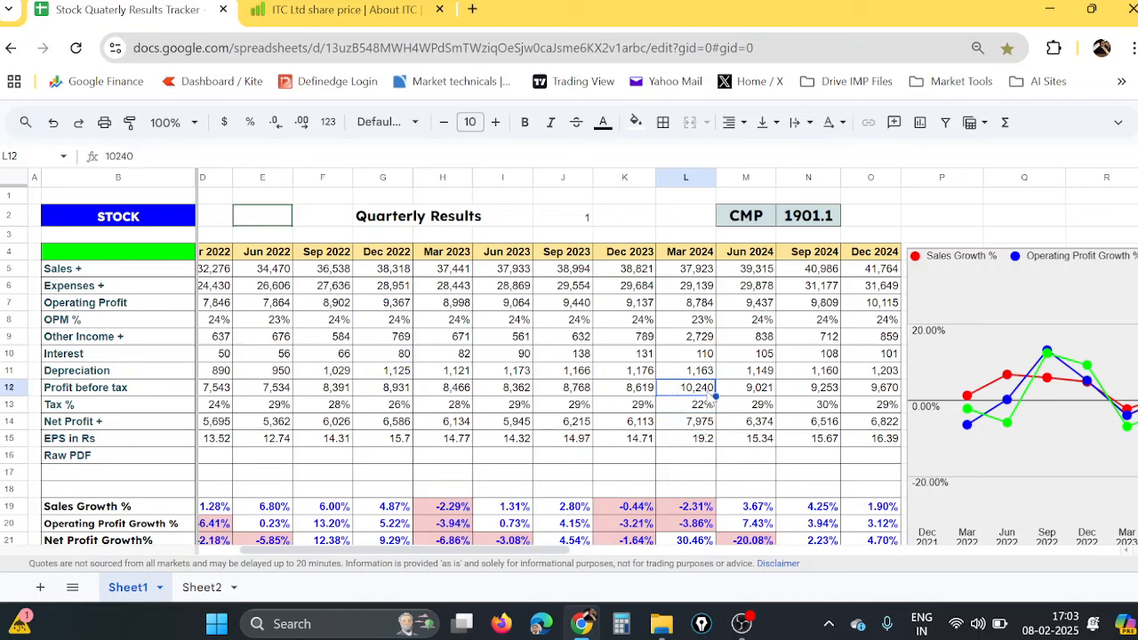
pyautogui.click(647, 271)
pyautogui.click(698, 272)
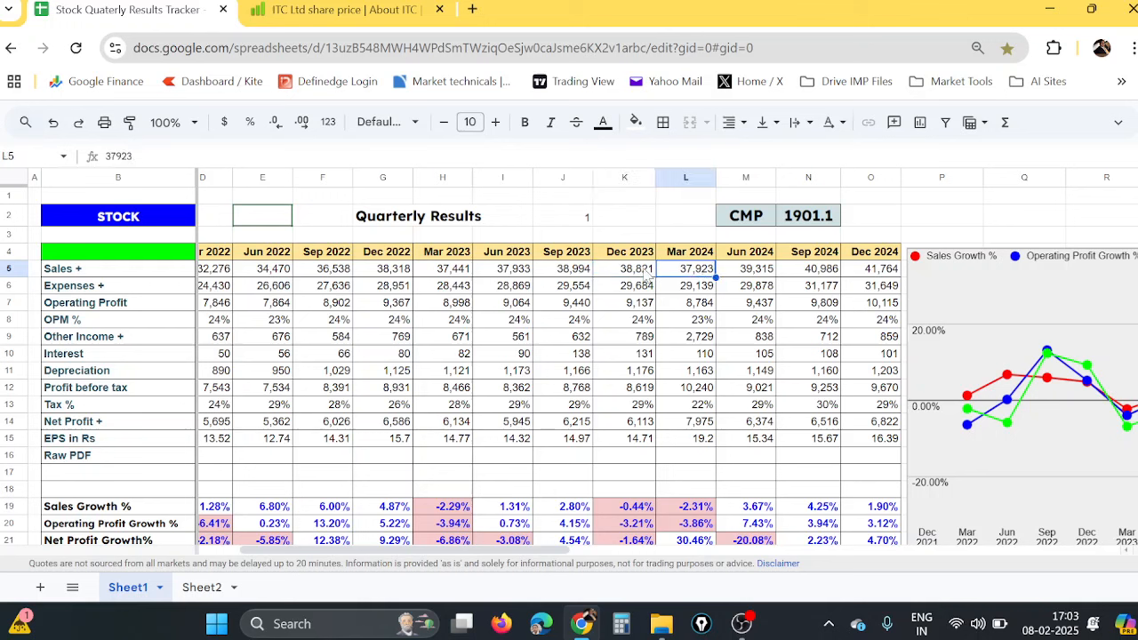
pyautogui.click(646, 271)
pyautogui.click(699, 269)
pyautogui.click(699, 391)
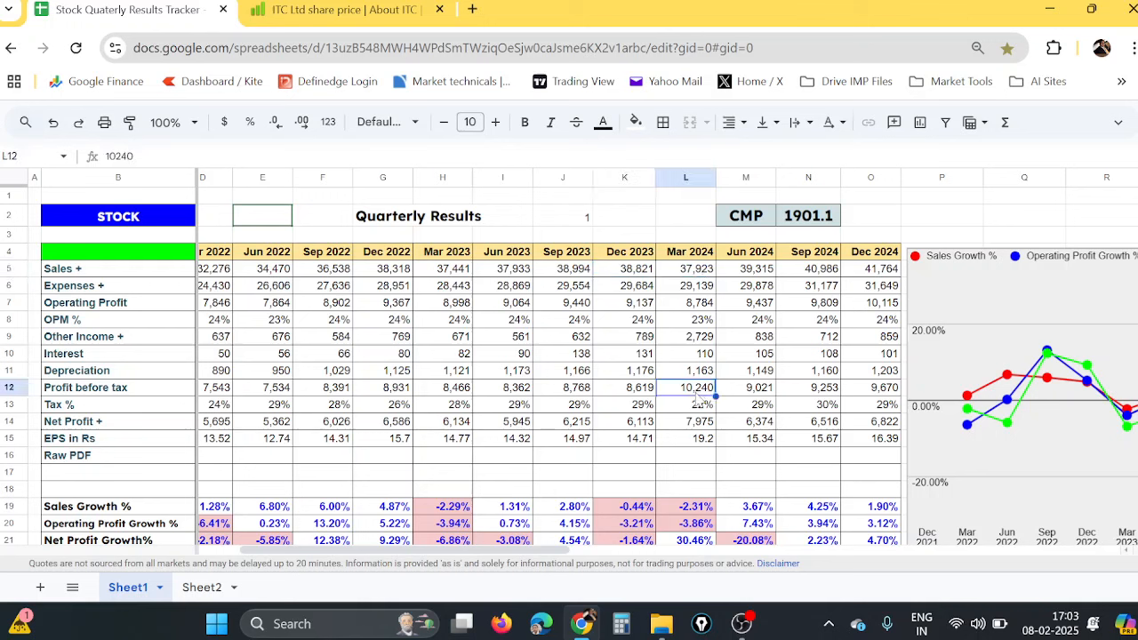
pyautogui.click(701, 406)
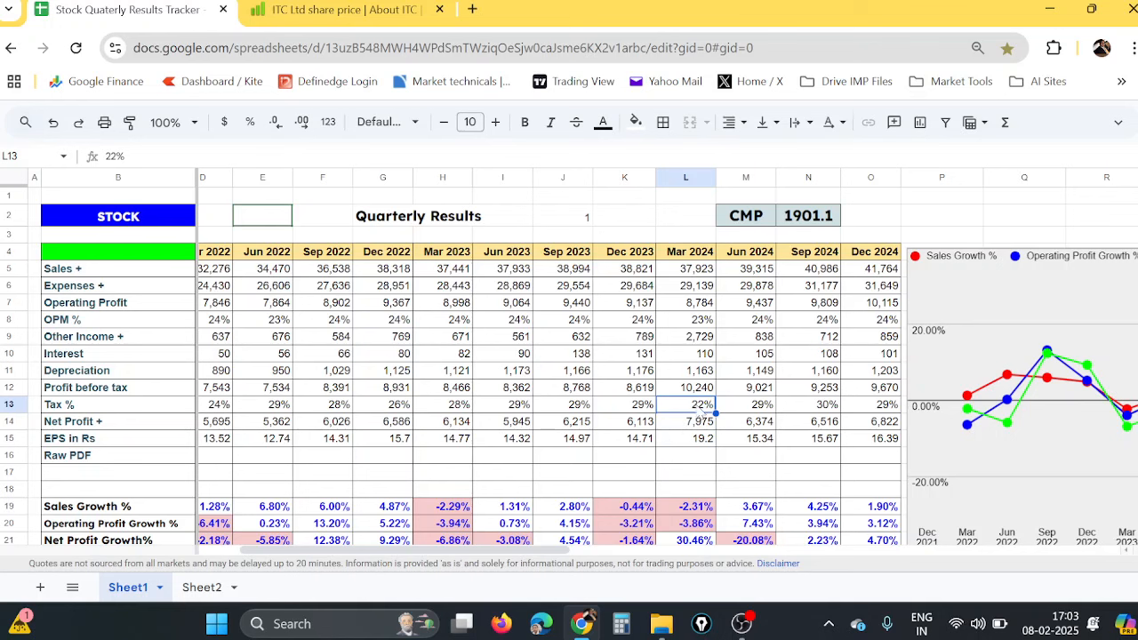
# - Review the quarterly growth, shareholding, operating cash flow and annual change charts next to the tables
pyautogui.moveTo(587, 557); pyautogui.dragTo(649, 560)
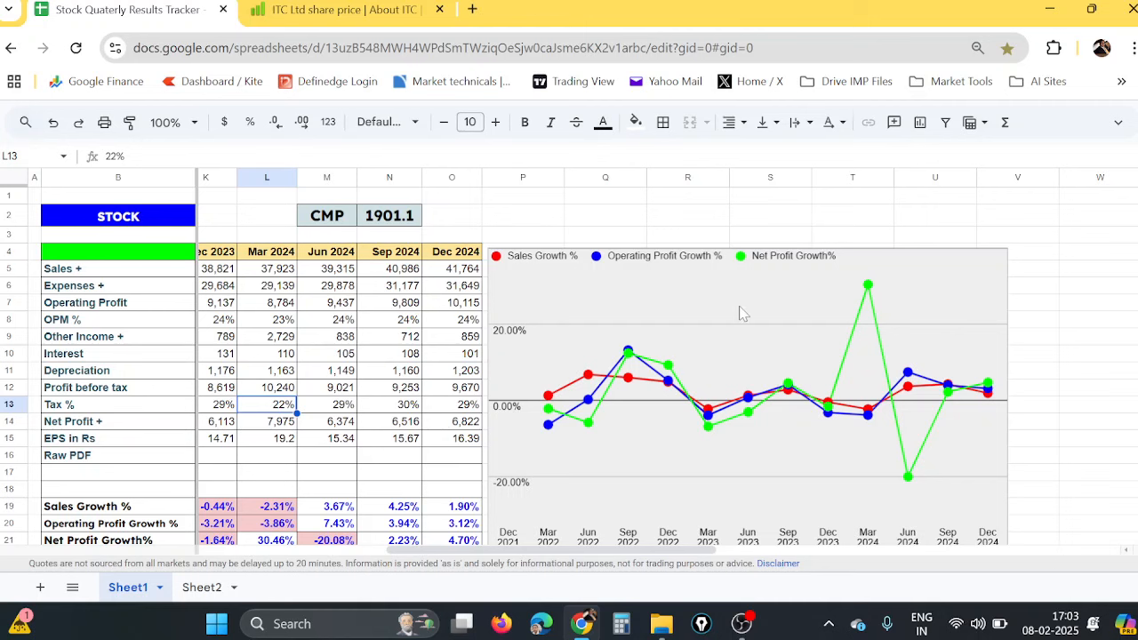
pyautogui.scroll(-2, 747, 380)
pyautogui.scroll(-4, 748, 370)
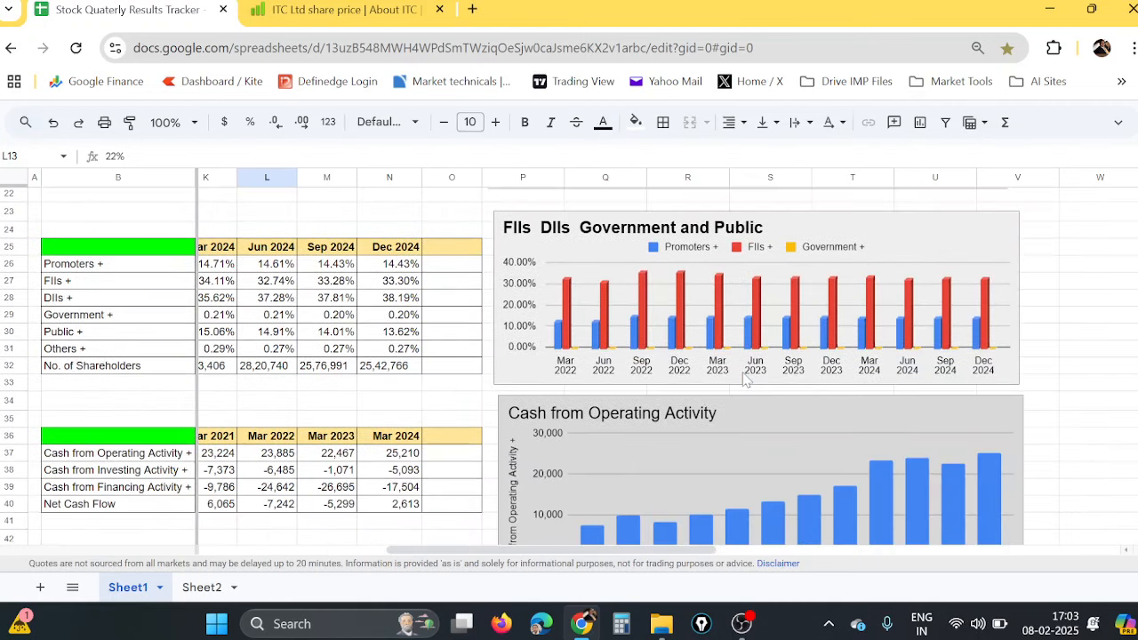
pyautogui.scroll(2, 748, 370)
pyautogui.scroll(-5, 544, 417)
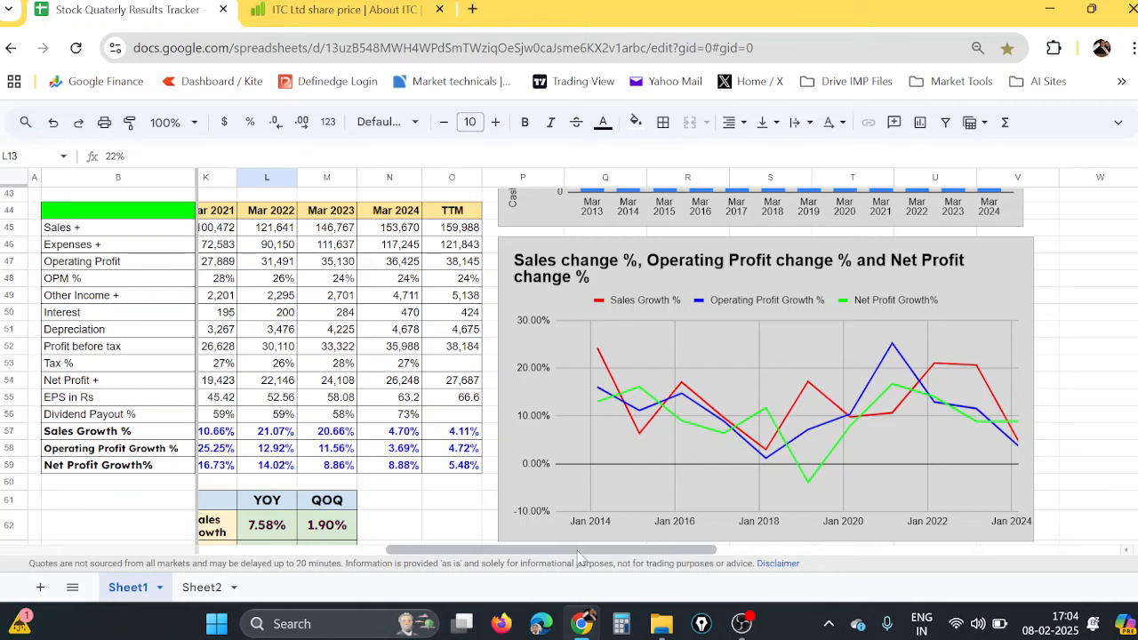
# - Return to the start of the quarterly results and select the stock symbol cell
pyautogui.moveTo(582, 550); pyautogui.dragTo(74, 589)
pyautogui.scroll(5, 414, 320)
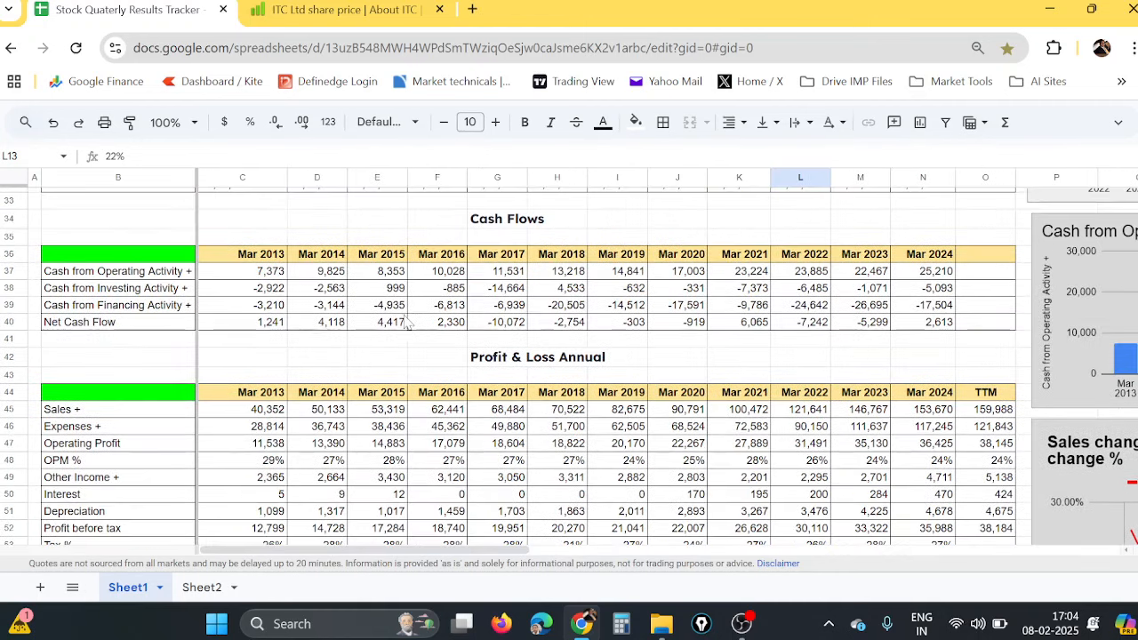
pyautogui.scroll(5, 424, 332)
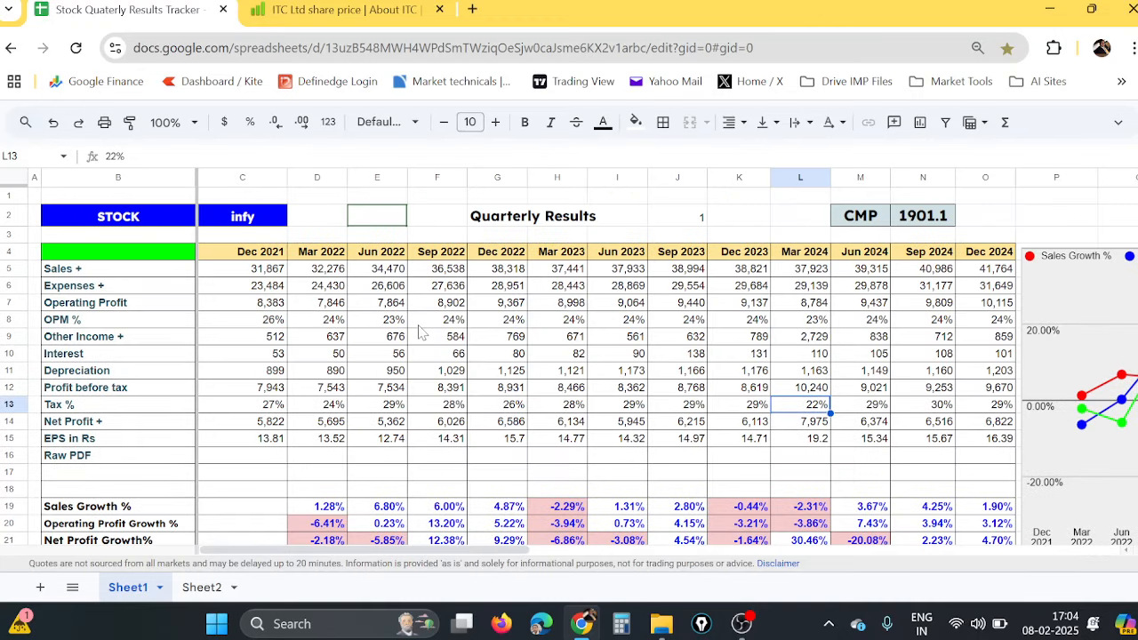
pyautogui.click(282, 222)
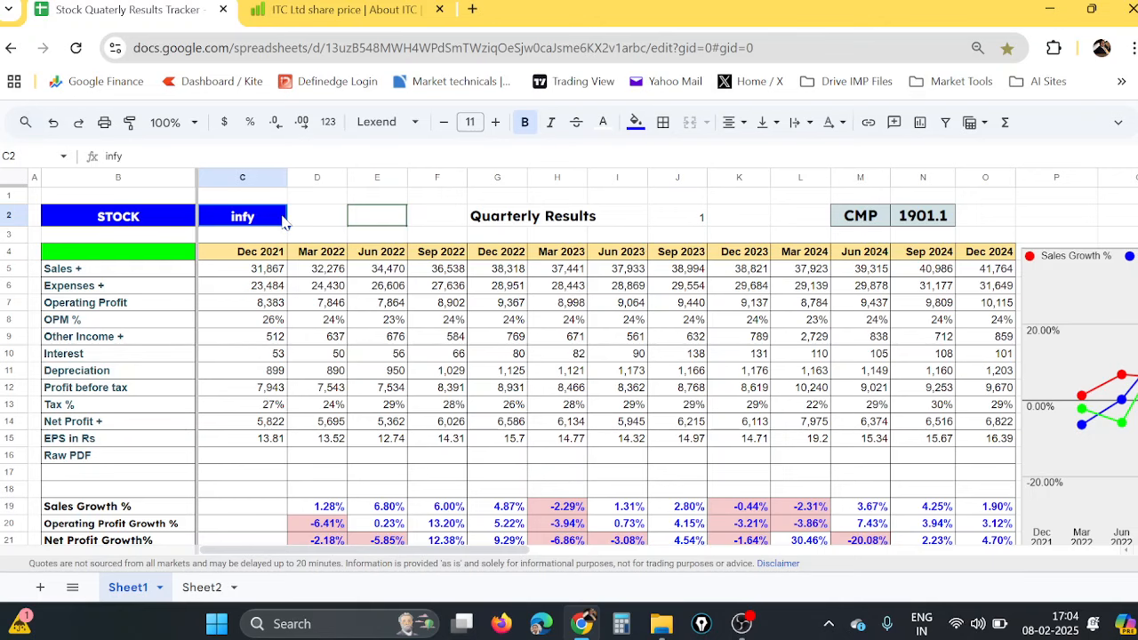
# - Create a blank Google Sheets spreadsheet in a new browser tab using the address sheet.new
pyautogui.click(473, 10)
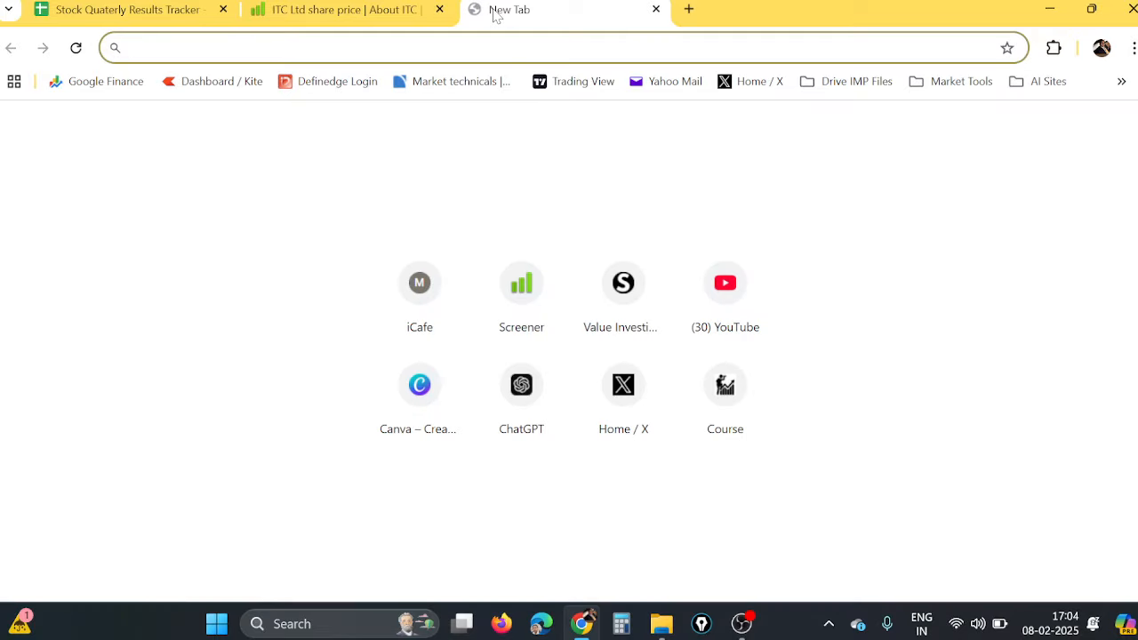
pyautogui.write('sheet')
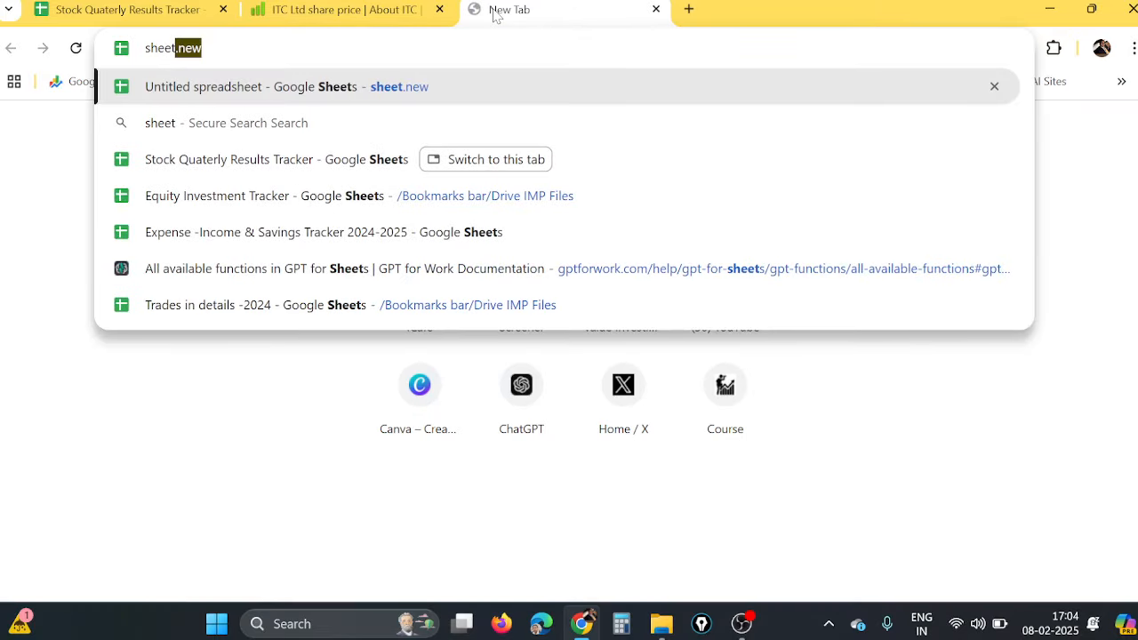
pyautogui.write('.new')
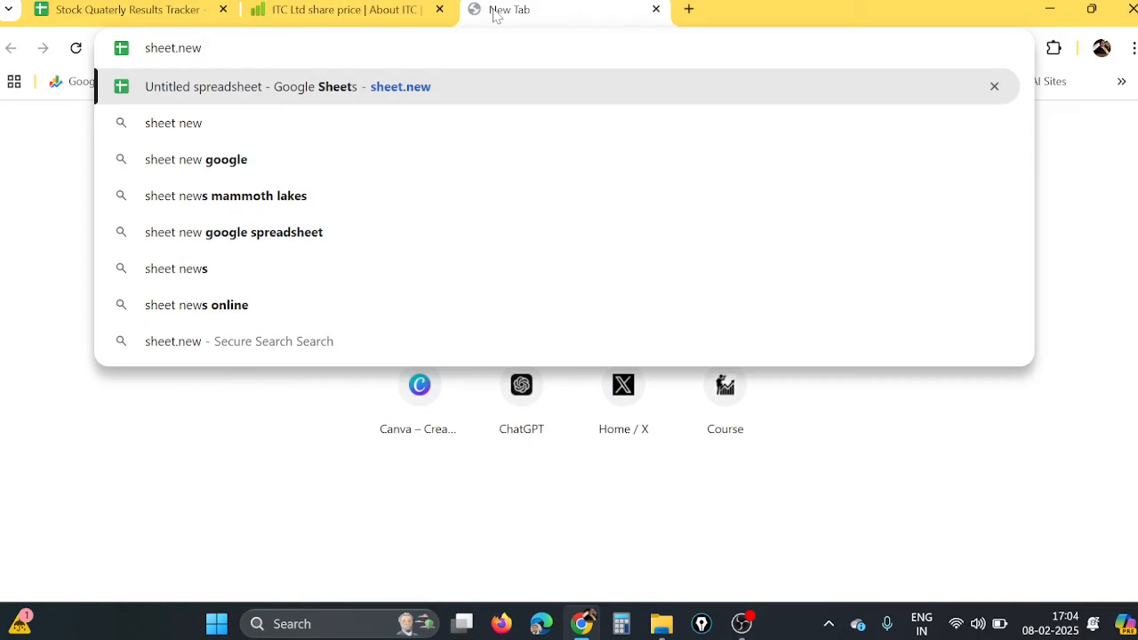
pyautogui.press('Return')
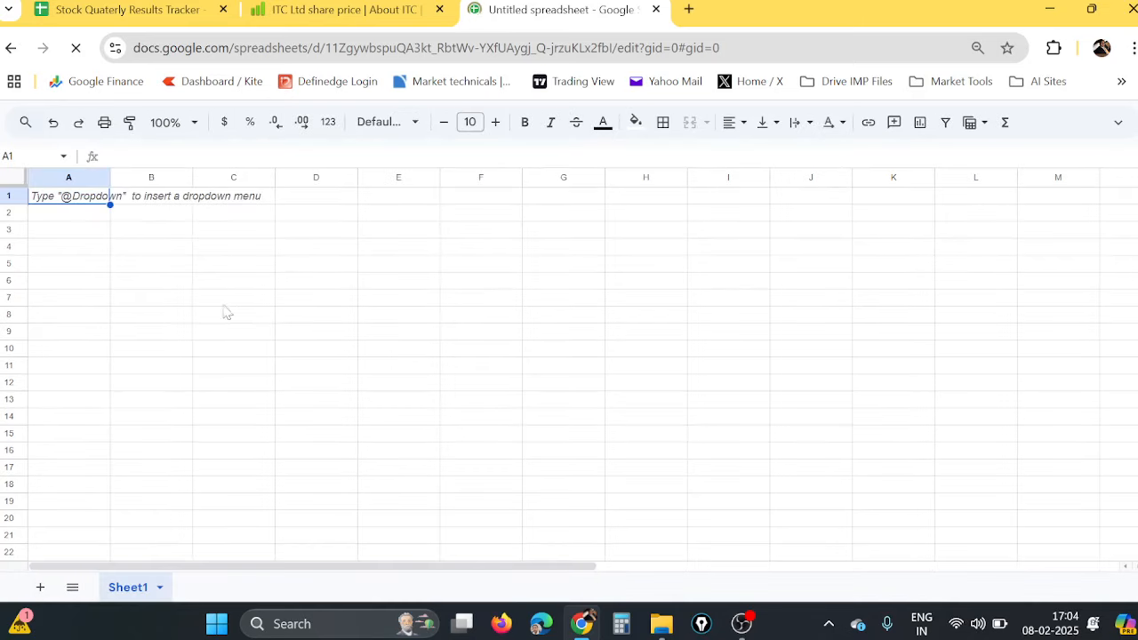
# - Find Sheets in the apps list on the Google home page in a new browser tab
pyautogui.click(689, 9)
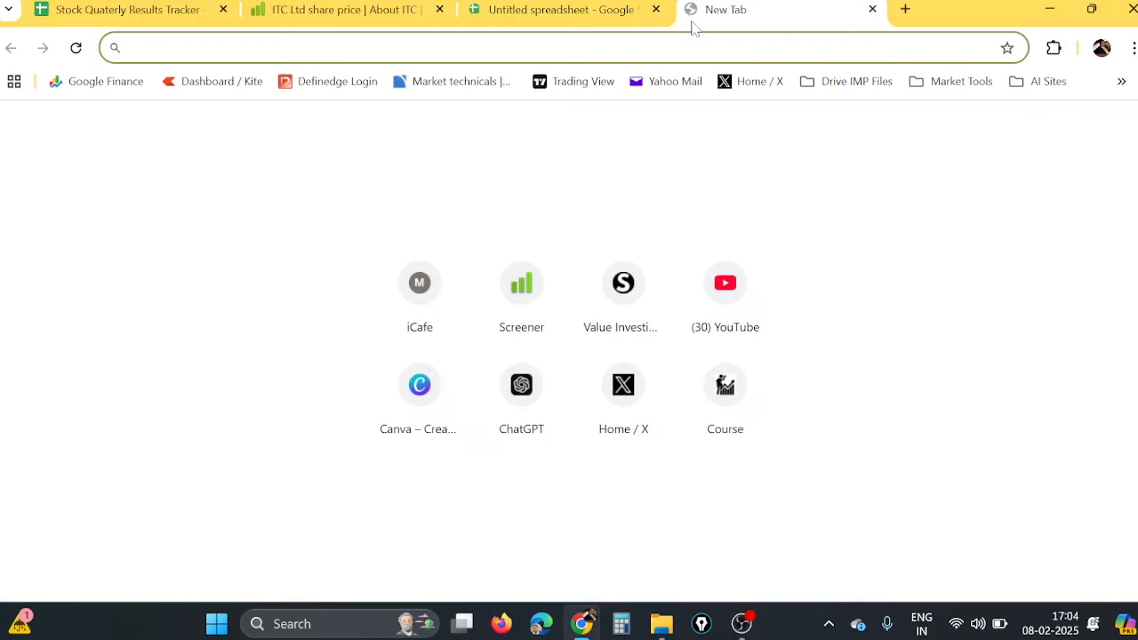
pyautogui.write('goog')
pyautogui.press('Return')
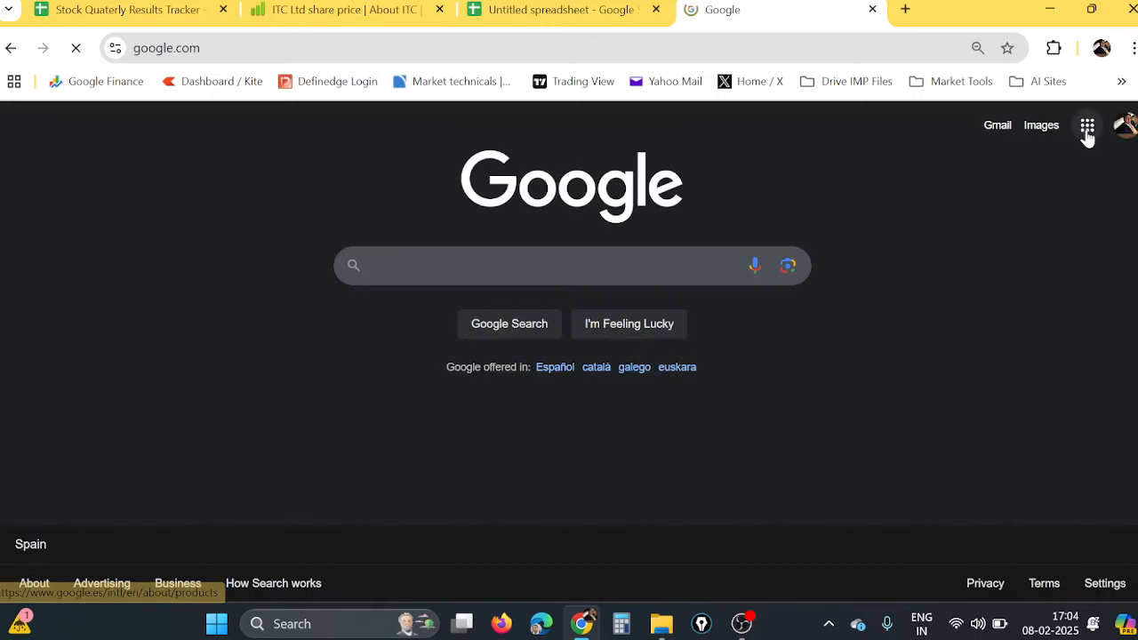
pyautogui.click(1087, 130)
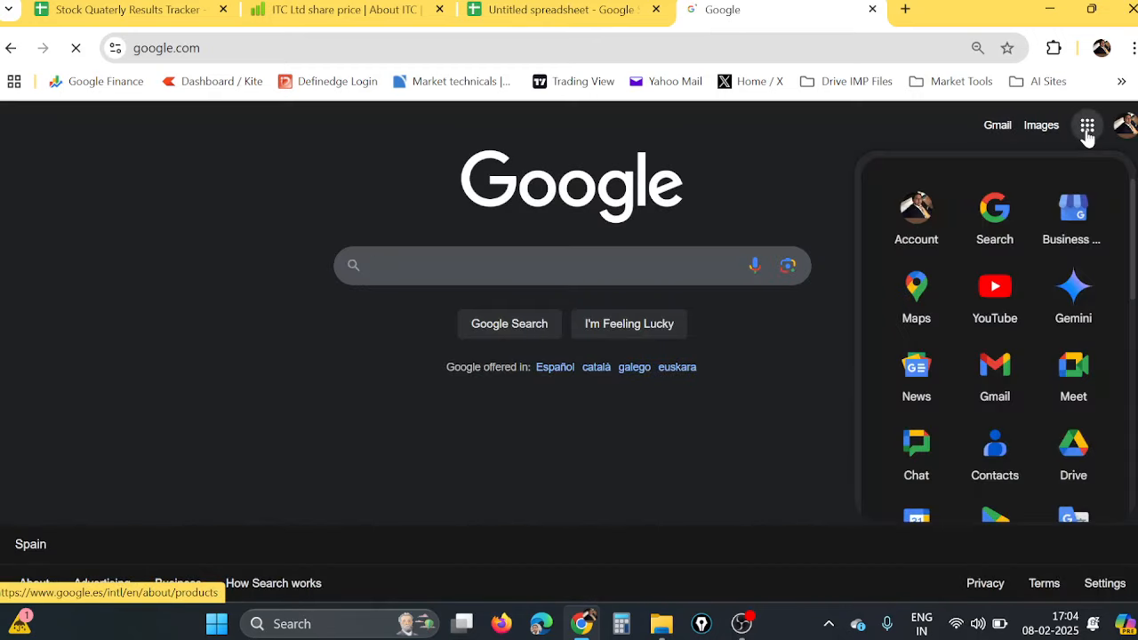
pyautogui.scroll(-2, 1040, 338)
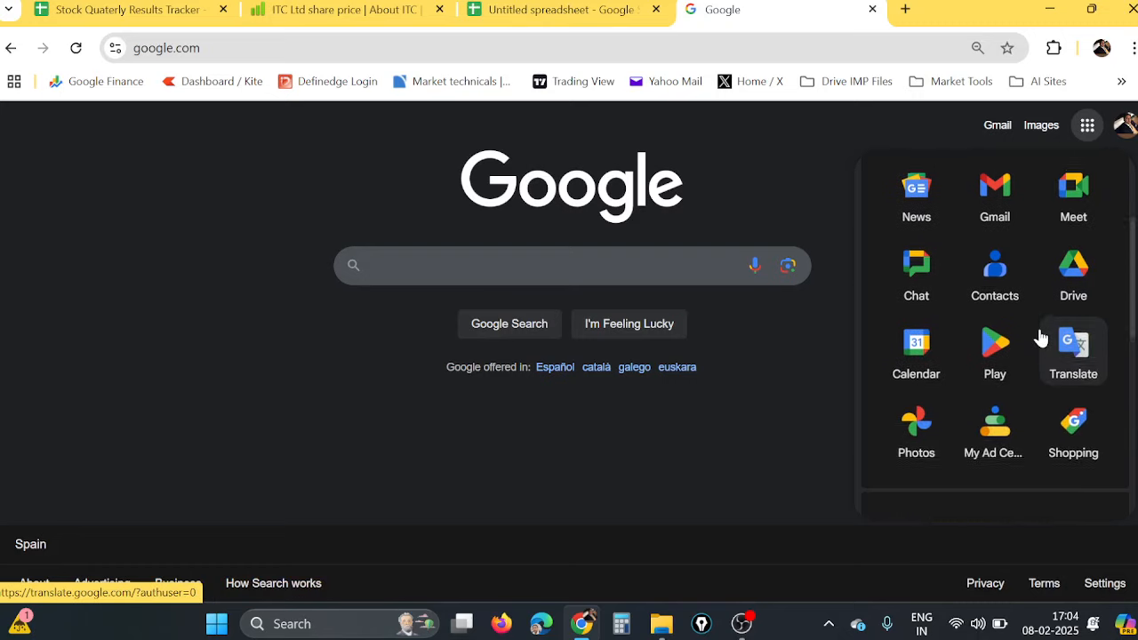
pyautogui.scroll(-3, 1041, 338)
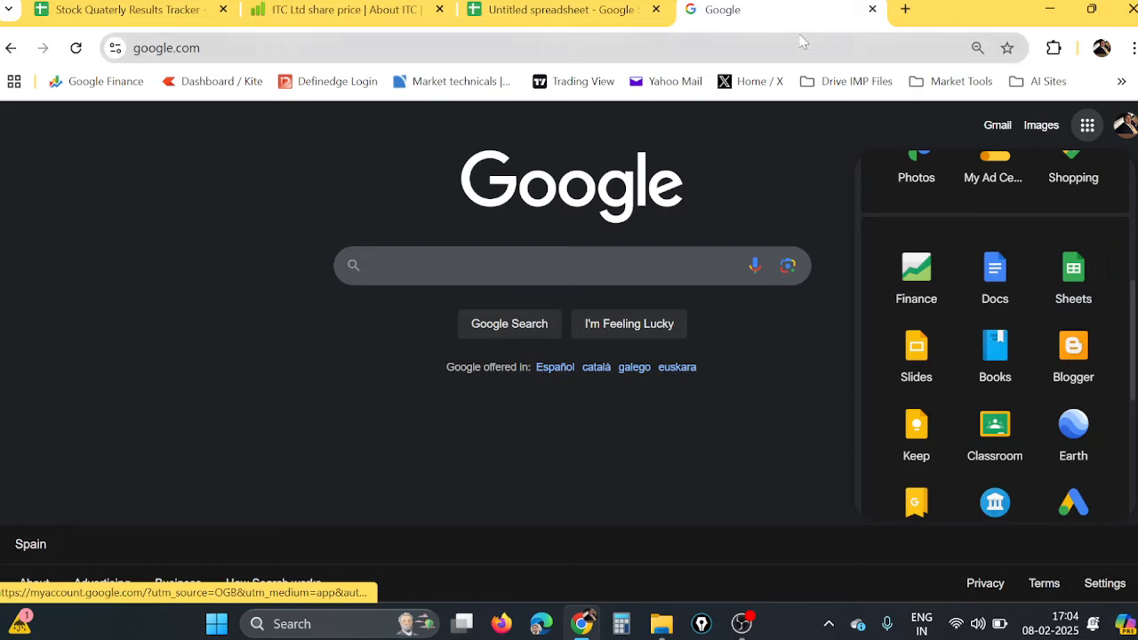
# - Return to the blank spreadsheet by closing the Google tab, and dismiss the pre-built tables suggestions
pyautogui.click(873, 9)
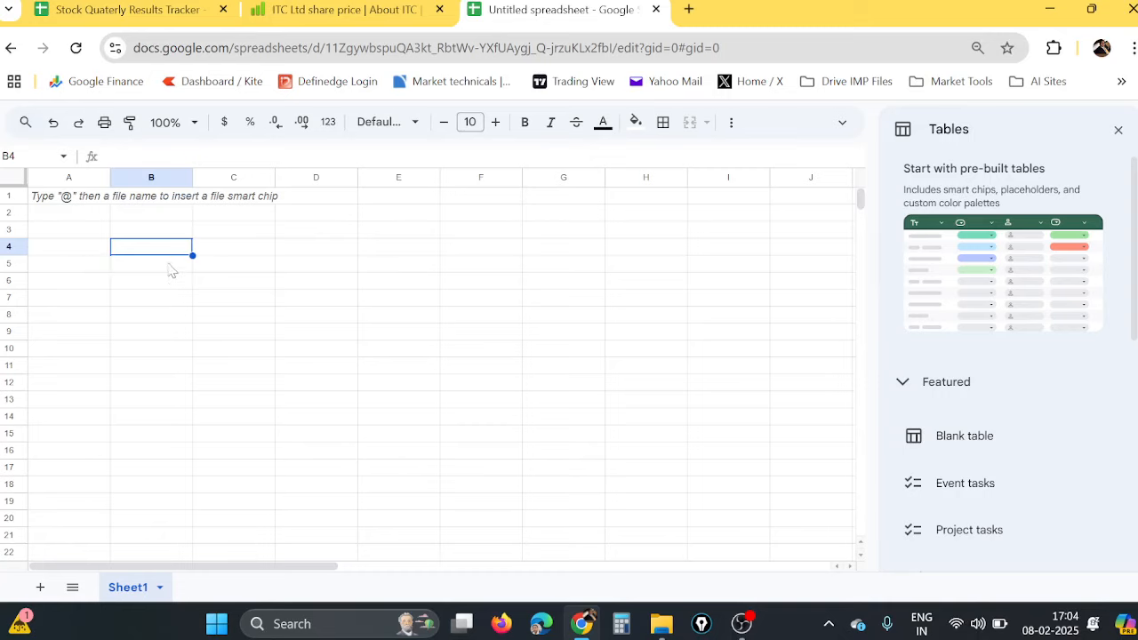
pyautogui.click(1118, 129)
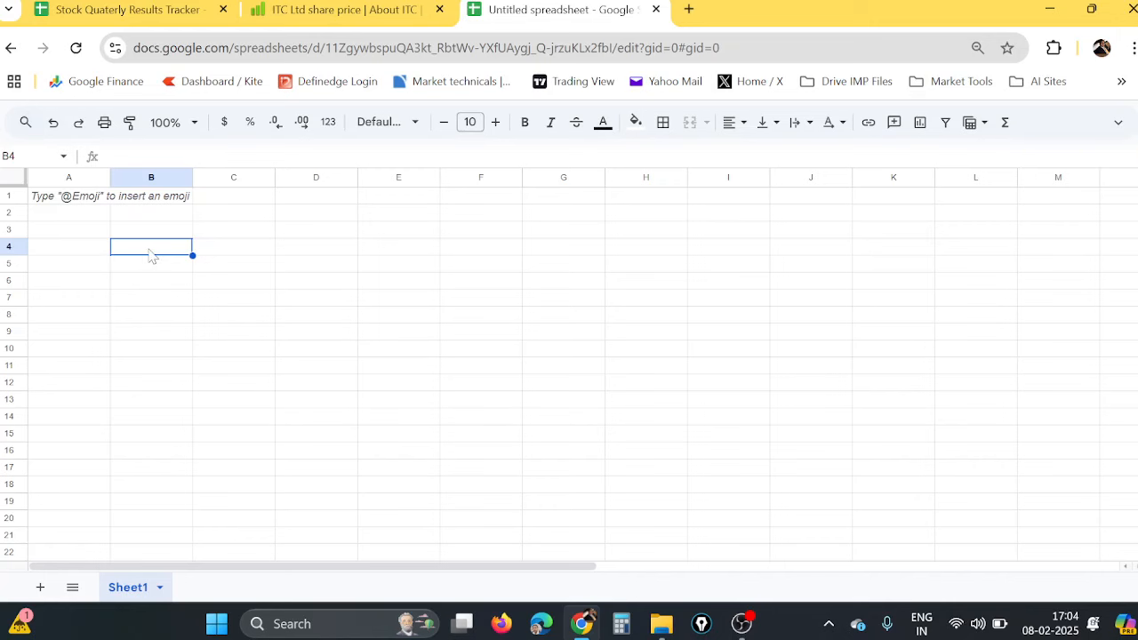
# - Review the cash flows, annual profit and loss, sales and expenses chart and YOY/QOQ growth summary in the finished stock tracker
pyautogui.click(130, 12)
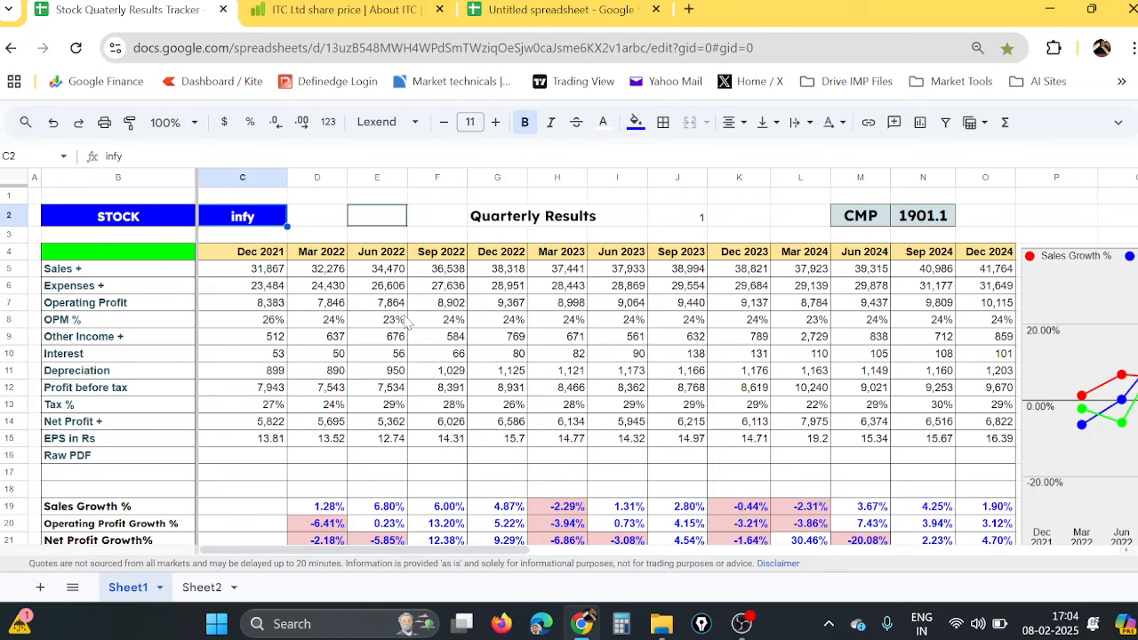
pyautogui.scroll(-7, 625, 315)
pyautogui.scroll(-7, 625, 315)
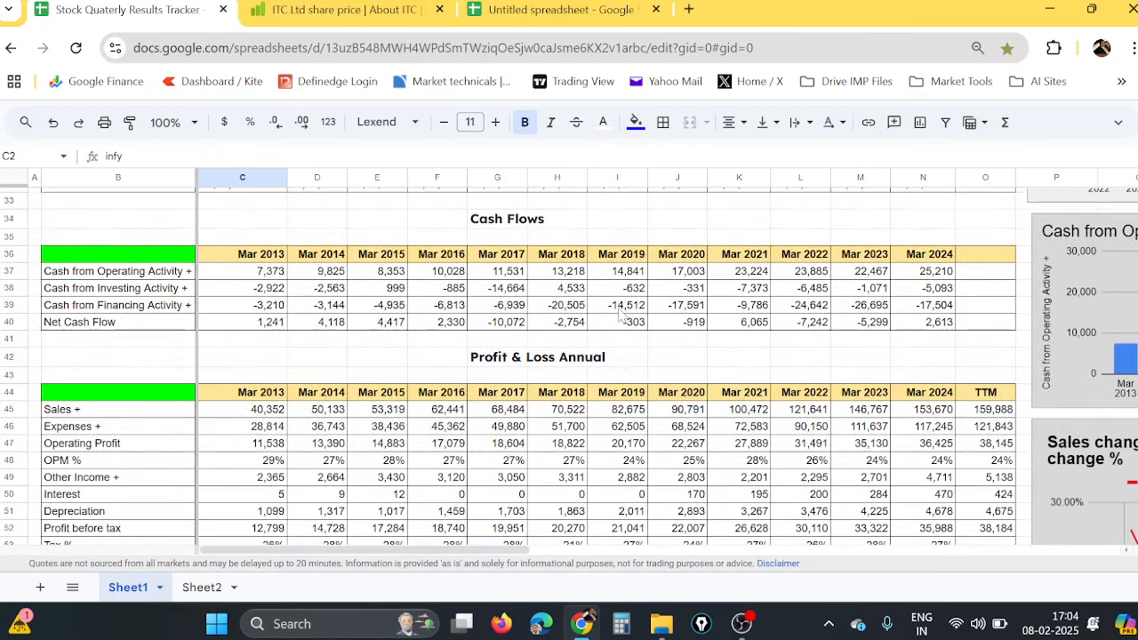
pyautogui.scroll(-2, 623, 318)
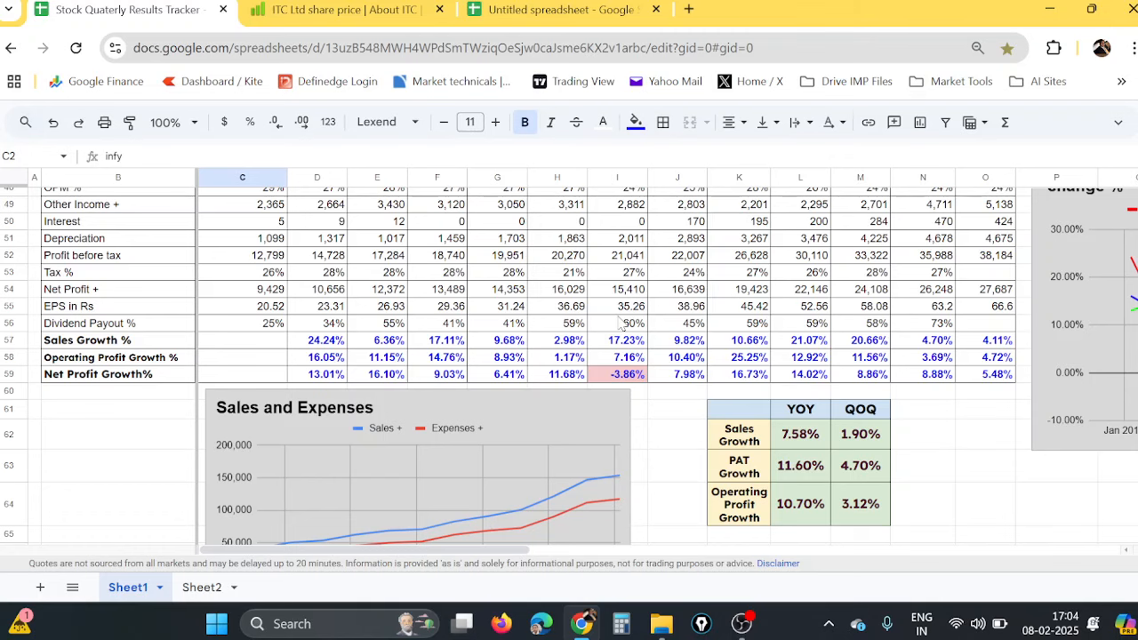
pyautogui.scroll(2, 621, 322)
pyautogui.scroll(-4, 620, 323)
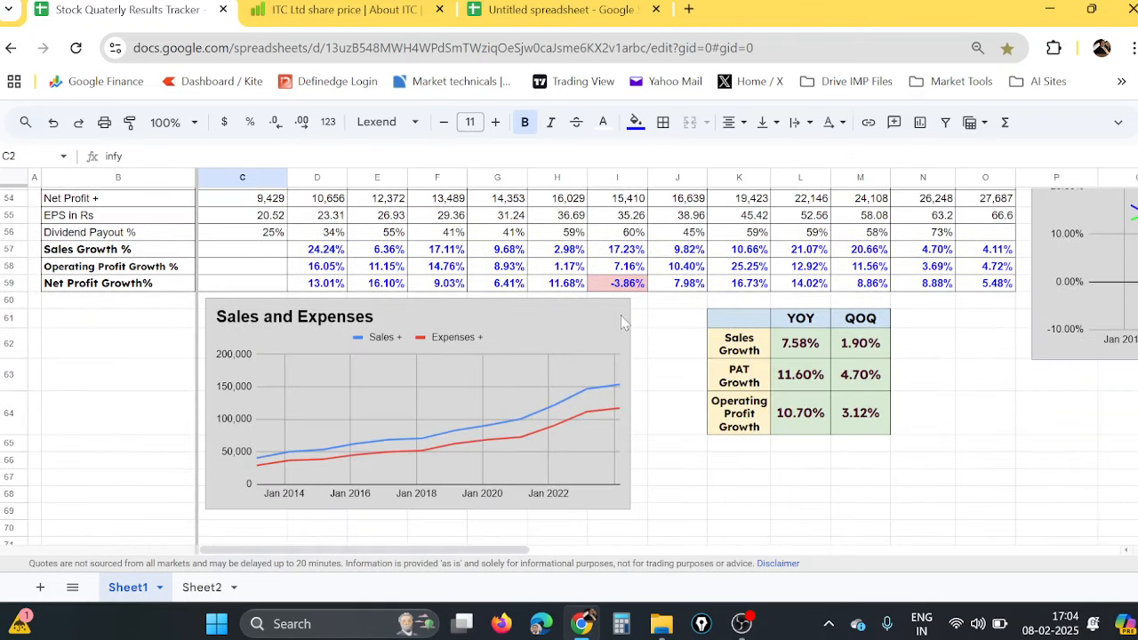
pyautogui.scroll(3, 622, 321)
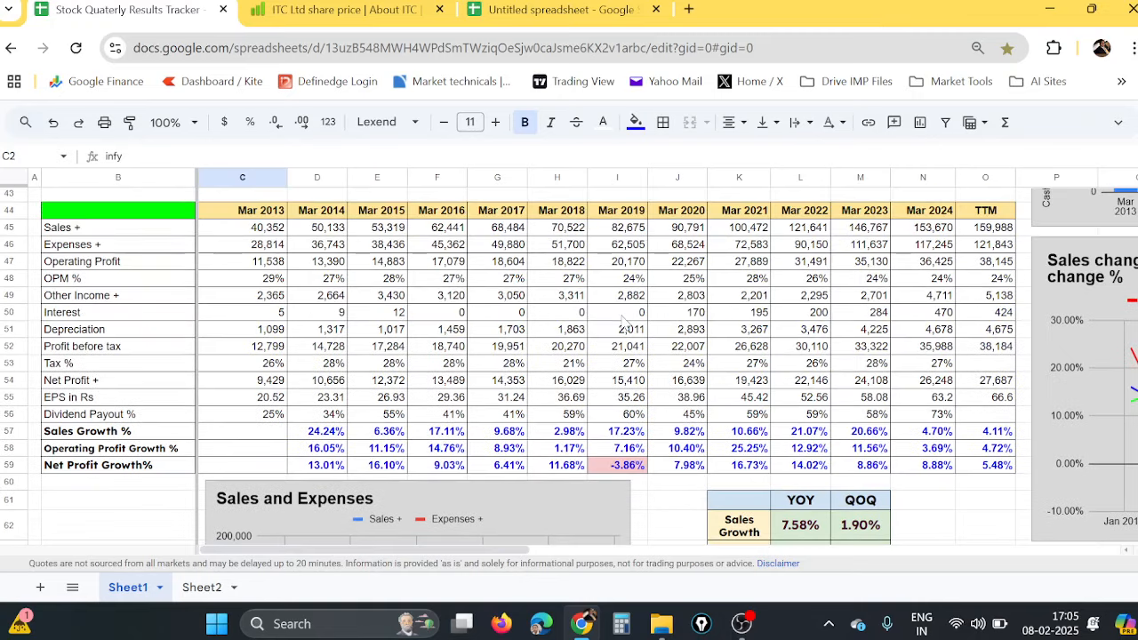
pyautogui.scroll(-3, 621, 320)
pyautogui.scroll(5, 620, 322)
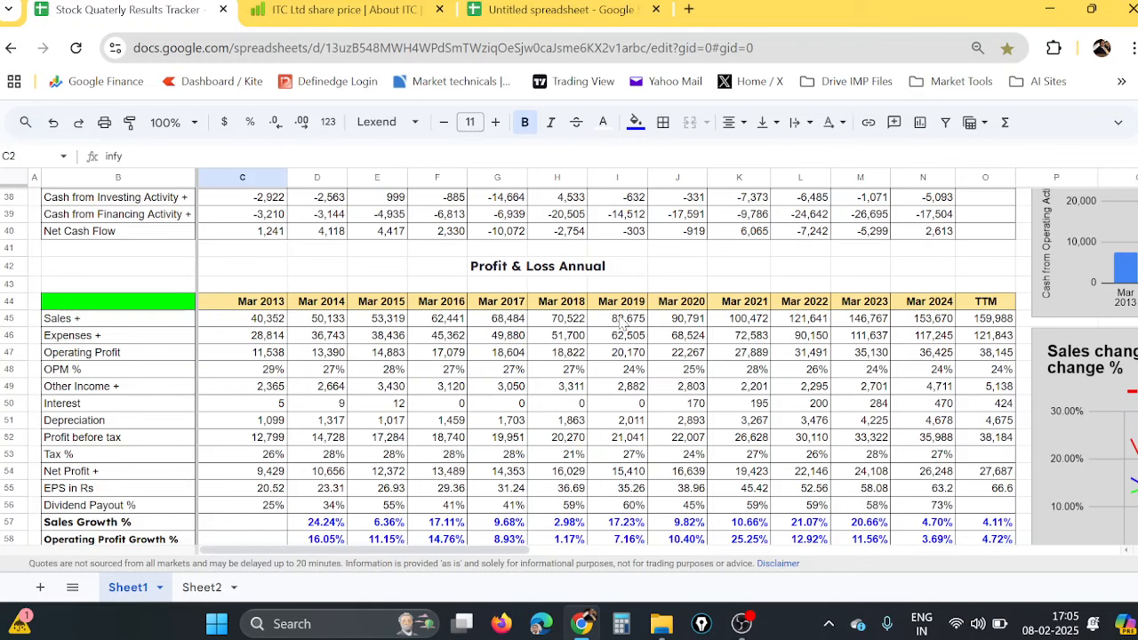
pyautogui.scroll(-5, 621, 322)
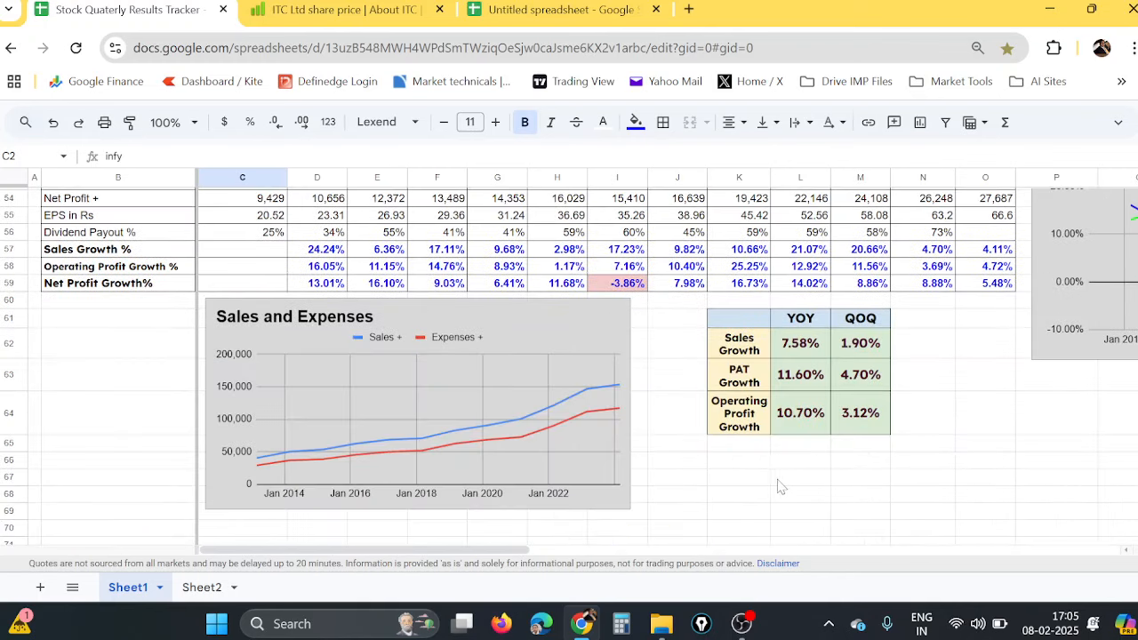
# - Select the empty range K66:M68 below the YOY and QOQ growth summary in the tracker
pyautogui.click(739, 473)
pyautogui.click(741, 462)
pyautogui.click(867, 458)
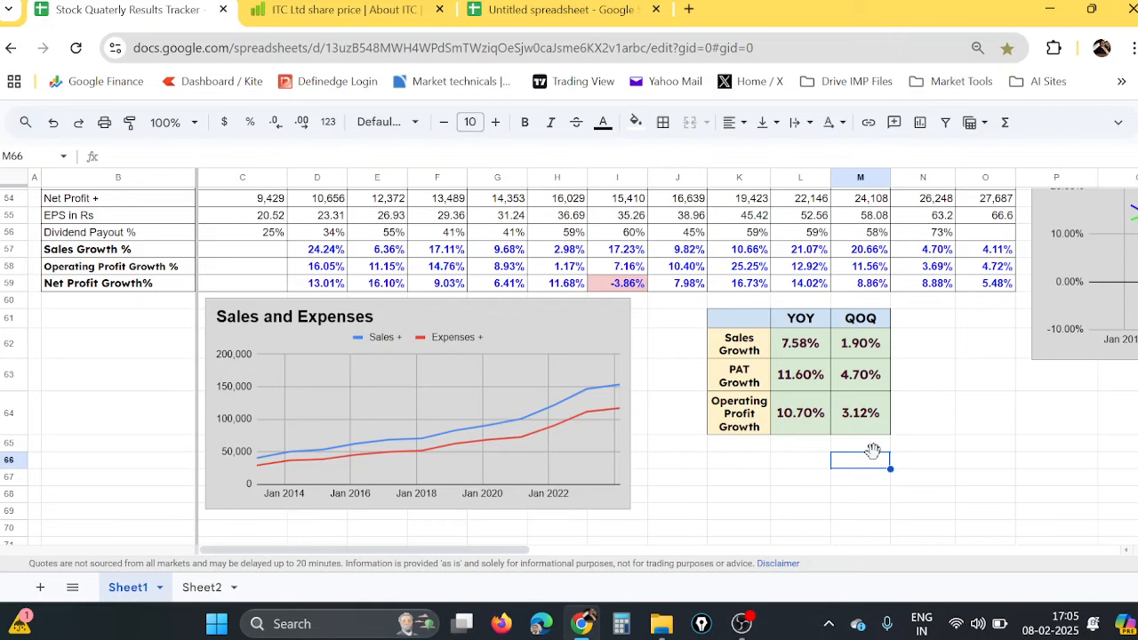
pyautogui.click(774, 464)
pyautogui.click(739, 465)
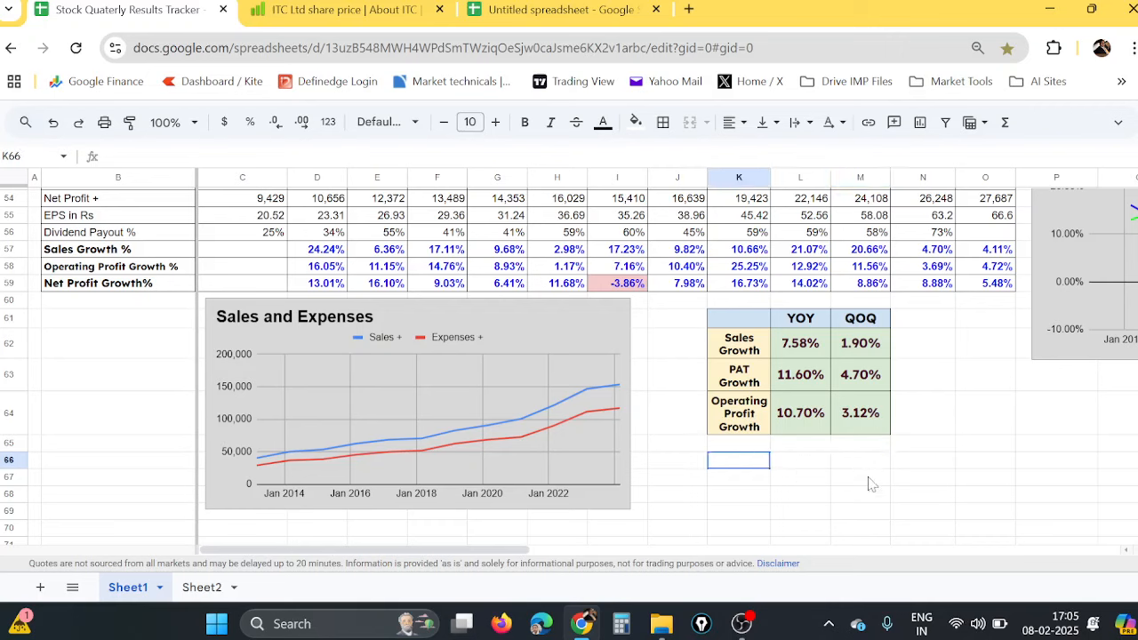
pyautogui.keyDown('shift'); pyautogui.click(871, 494); pyautogui.keyUp('shift')
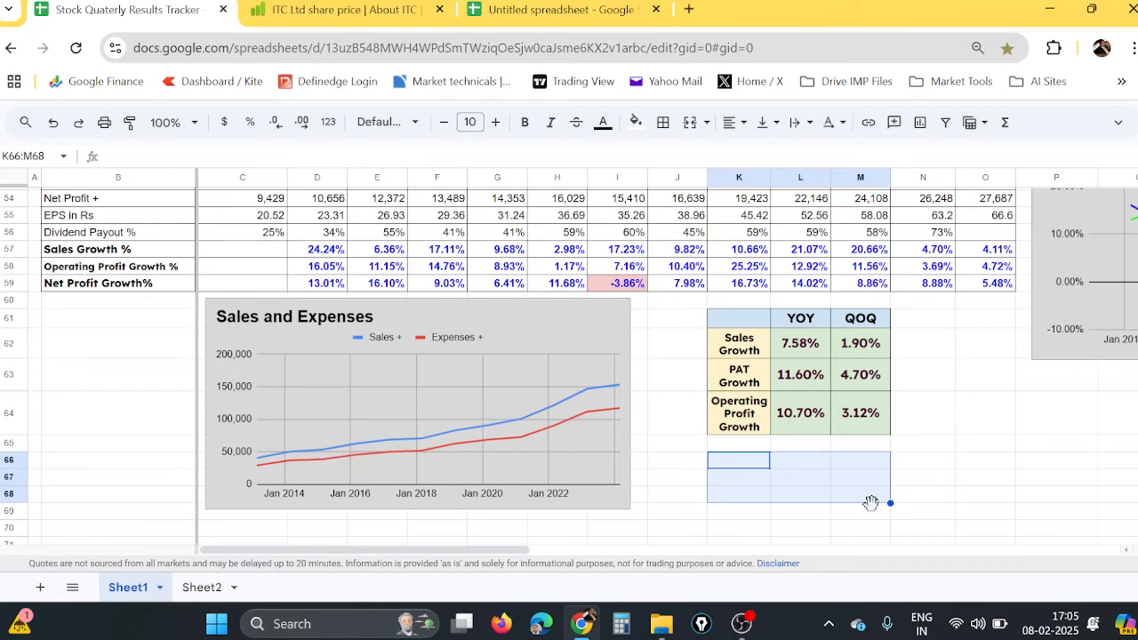
# - Examine the annual OPM % row, the quarterly results and the YOY operating profit growth formula in the tracker
pyautogui.scroll(7, 872, 503)
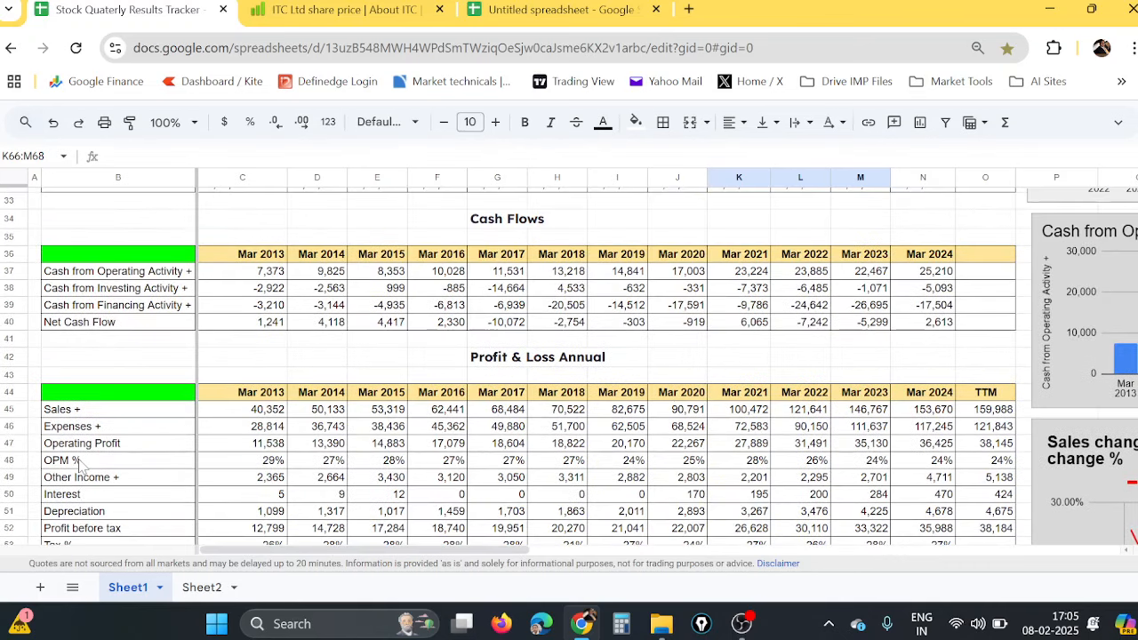
pyautogui.click(147, 464)
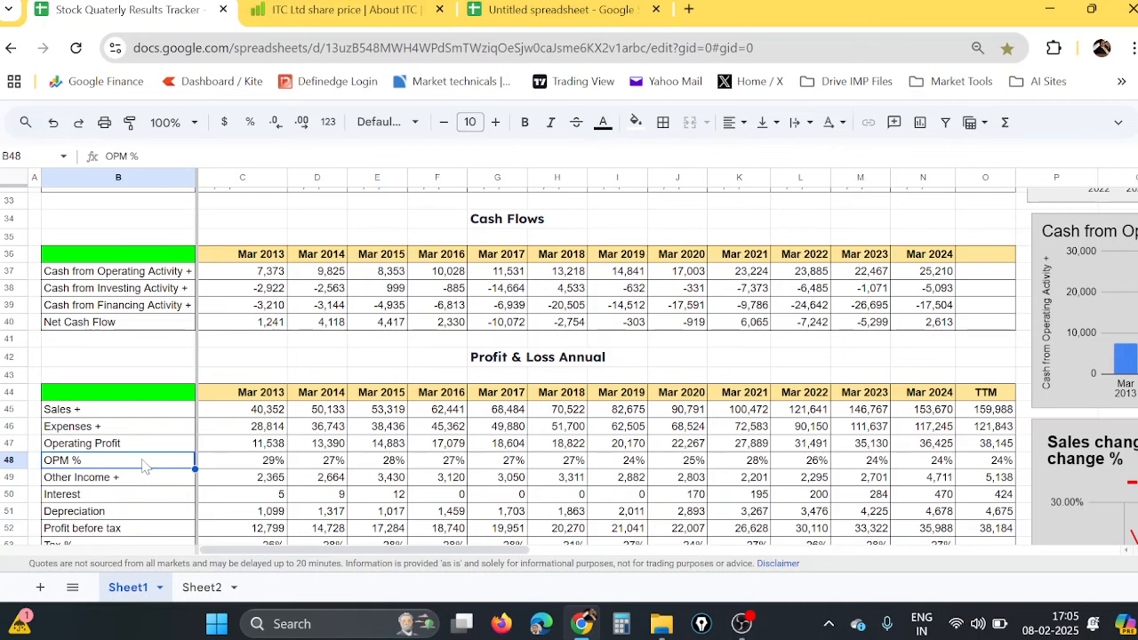
pyautogui.scroll(7, 144, 465)
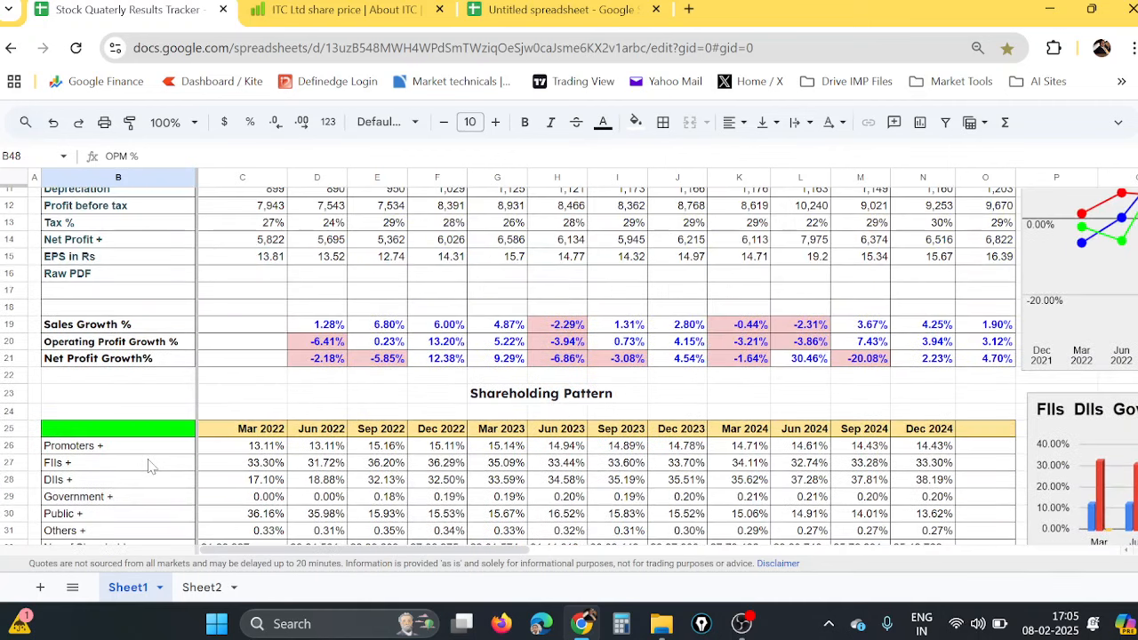
pyautogui.scroll(4, 150, 464)
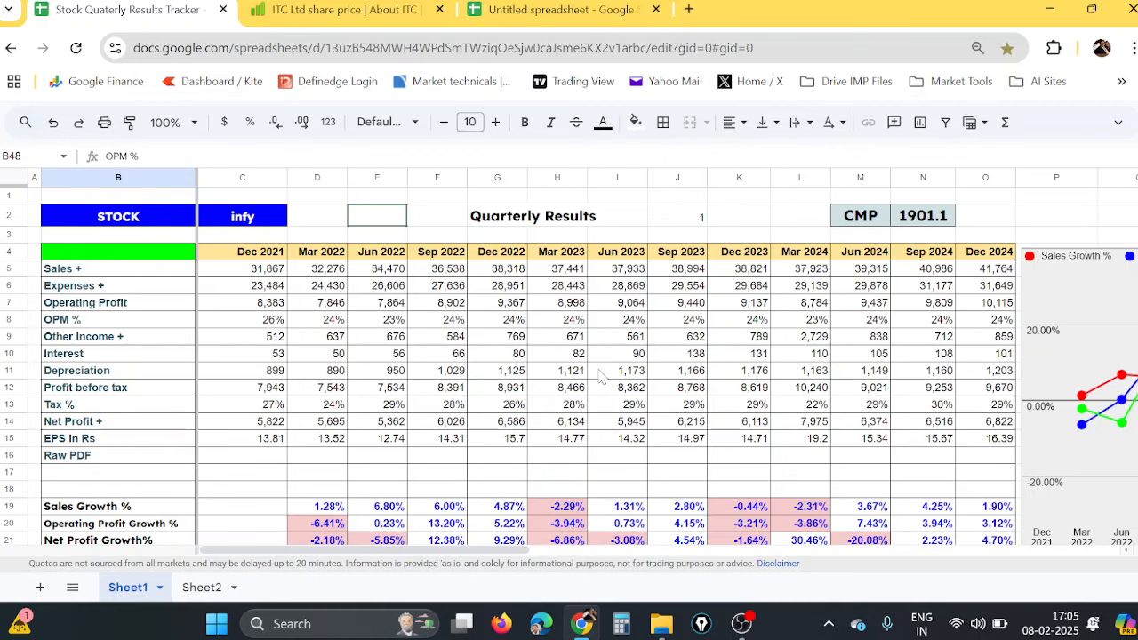
pyautogui.scroll(-20, 622, 378)
pyautogui.scroll(1, 623, 385)
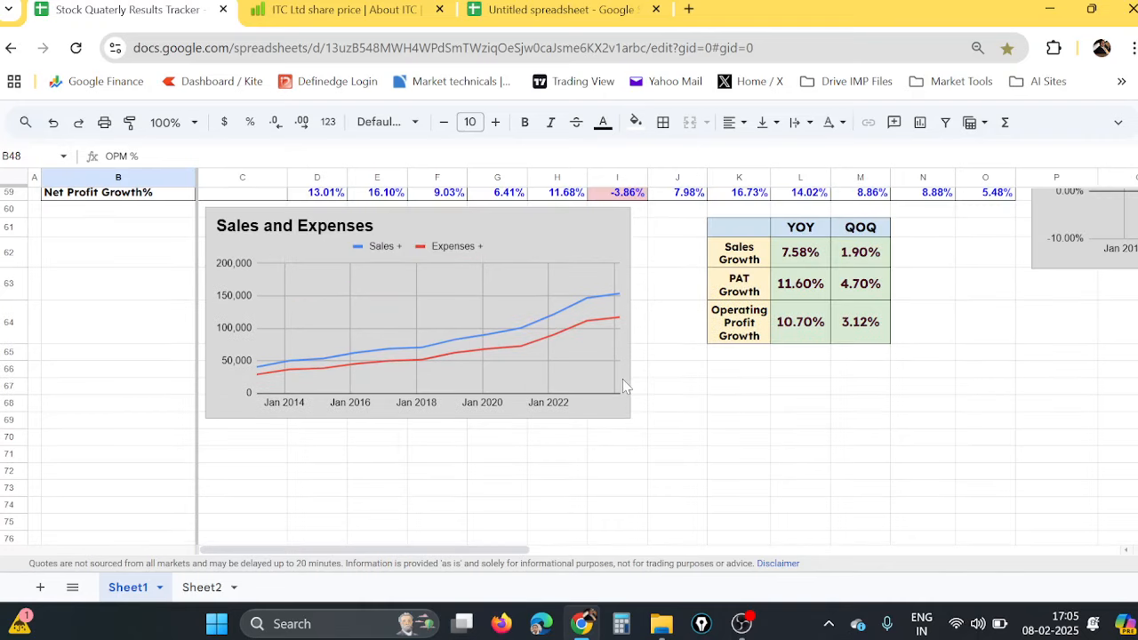
pyautogui.click(811, 343)
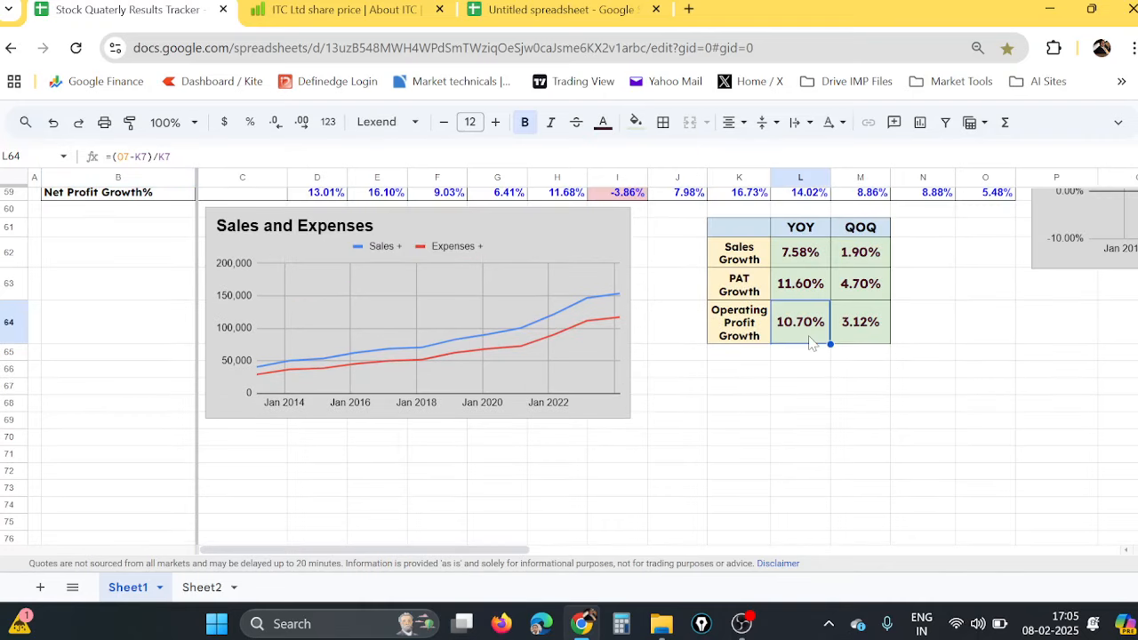
pyautogui.scroll(20, 810, 343)
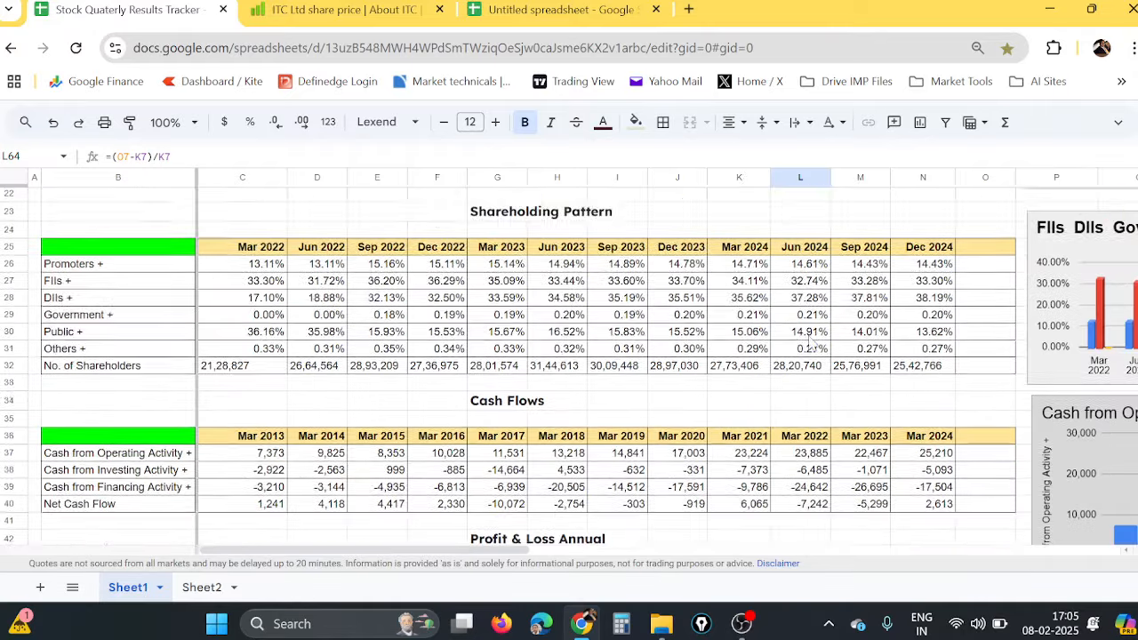
pyautogui.click(582, 10)
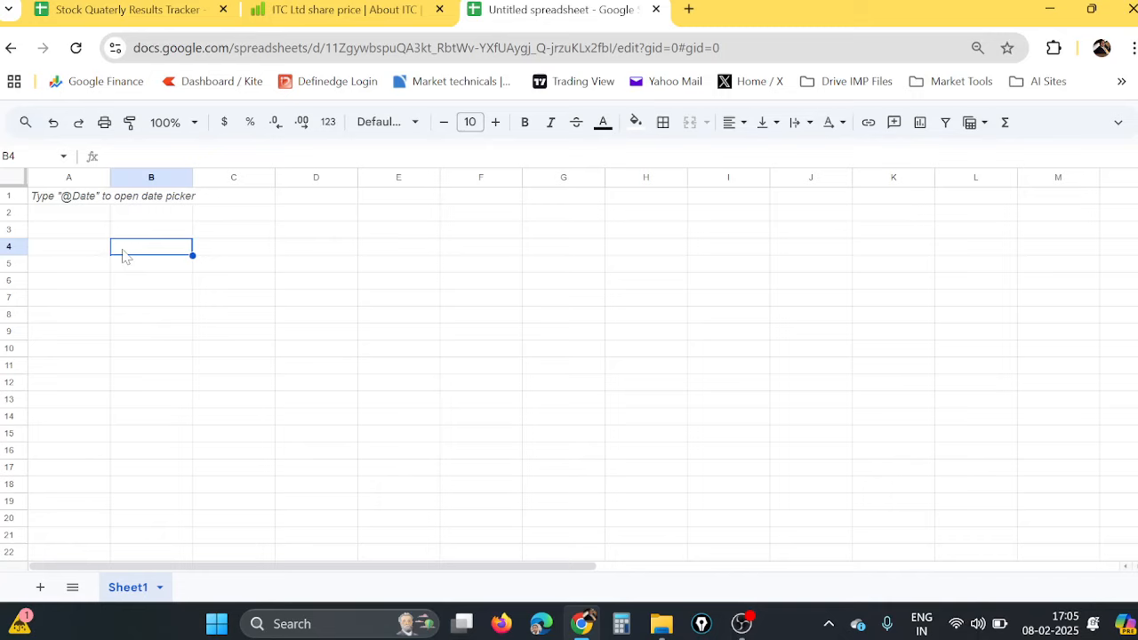
pyautogui.write('=')
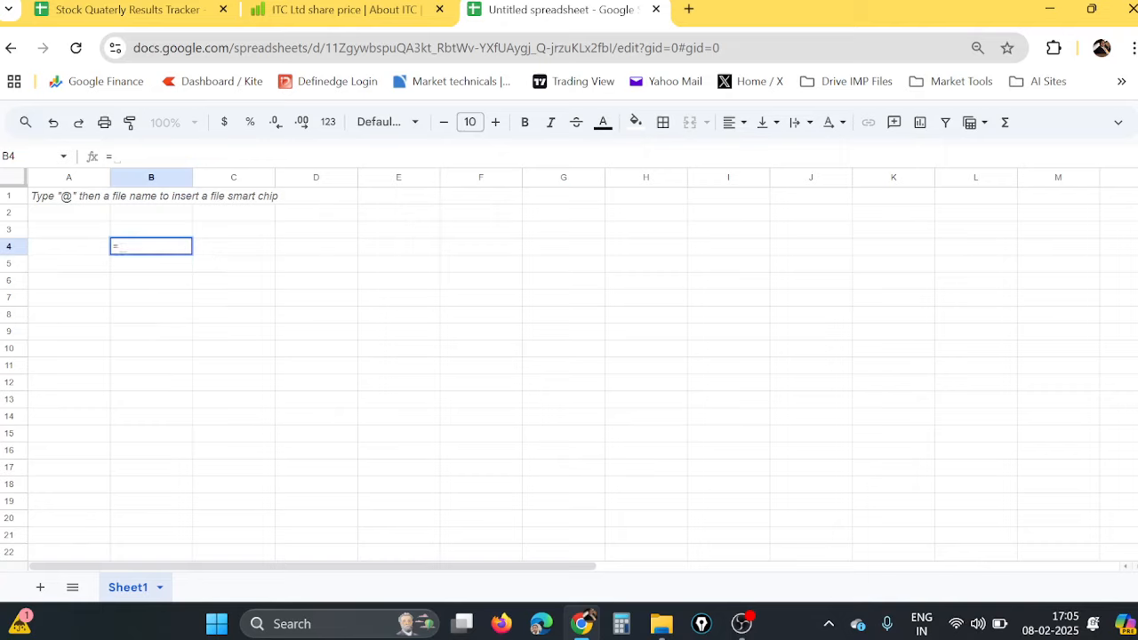
pyautogui.write('import')
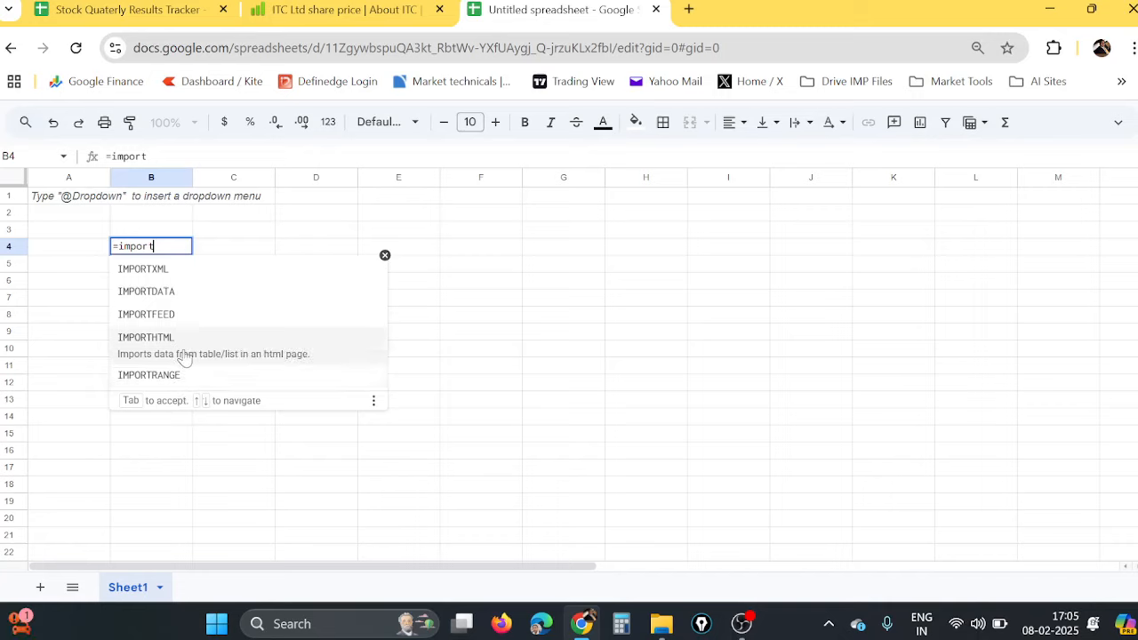
pyautogui.click(185, 356)
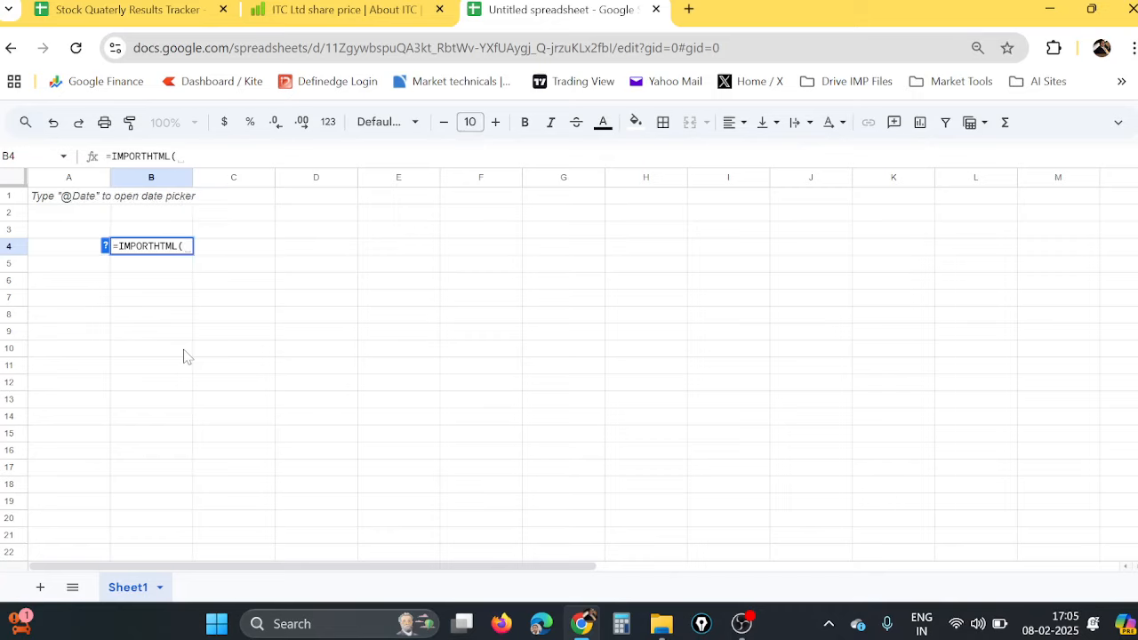
pyautogui.write('"')
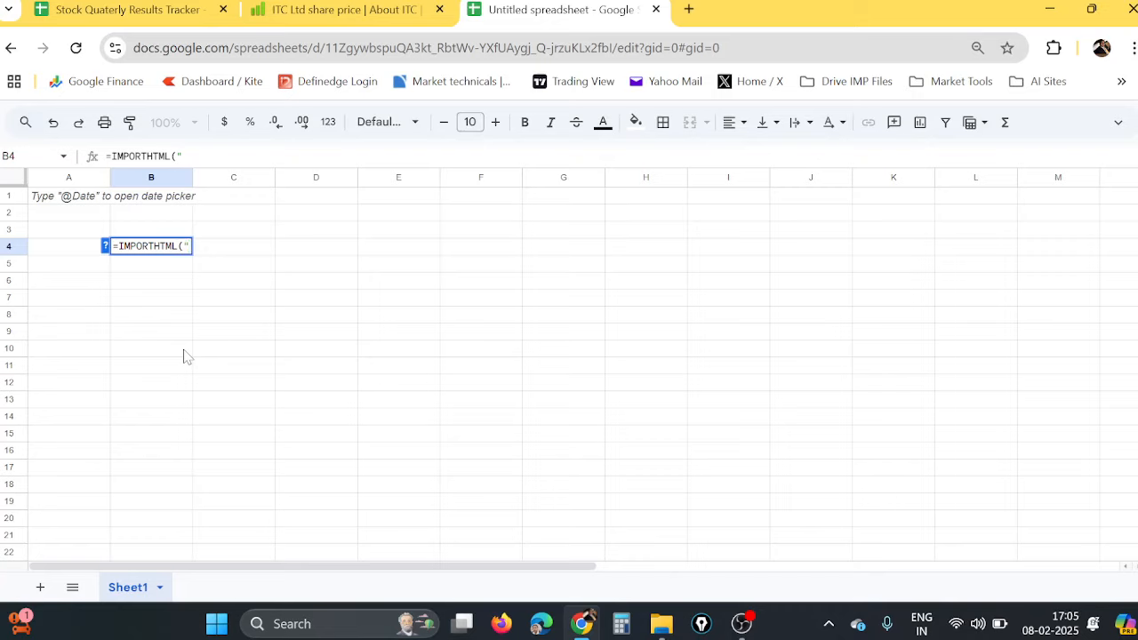
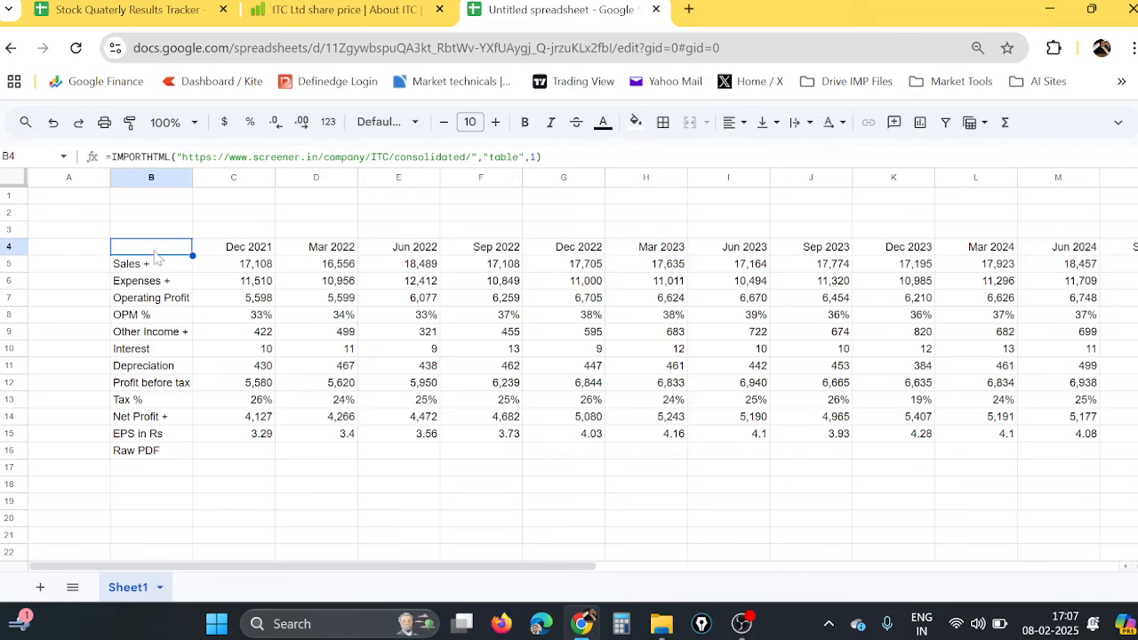
# - Switch to Screener's ITC page and inspect the HTML around Quarterly Results for its section structure, closing the inspector when done
pyautogui.click(347, 10)
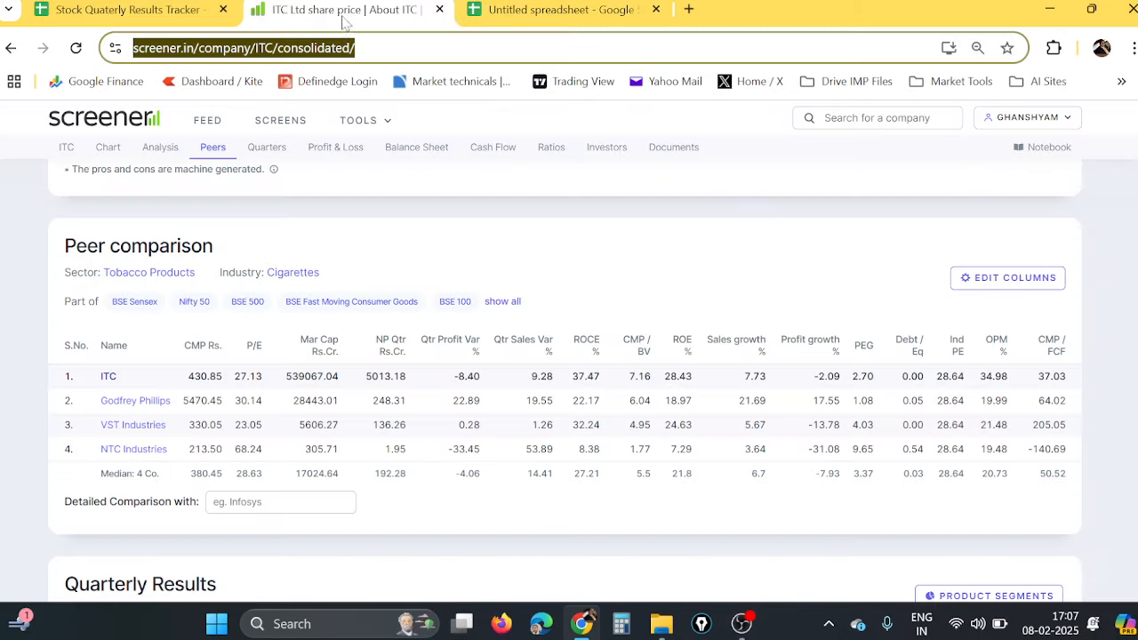
pyautogui.scroll(-5, 447, 259)
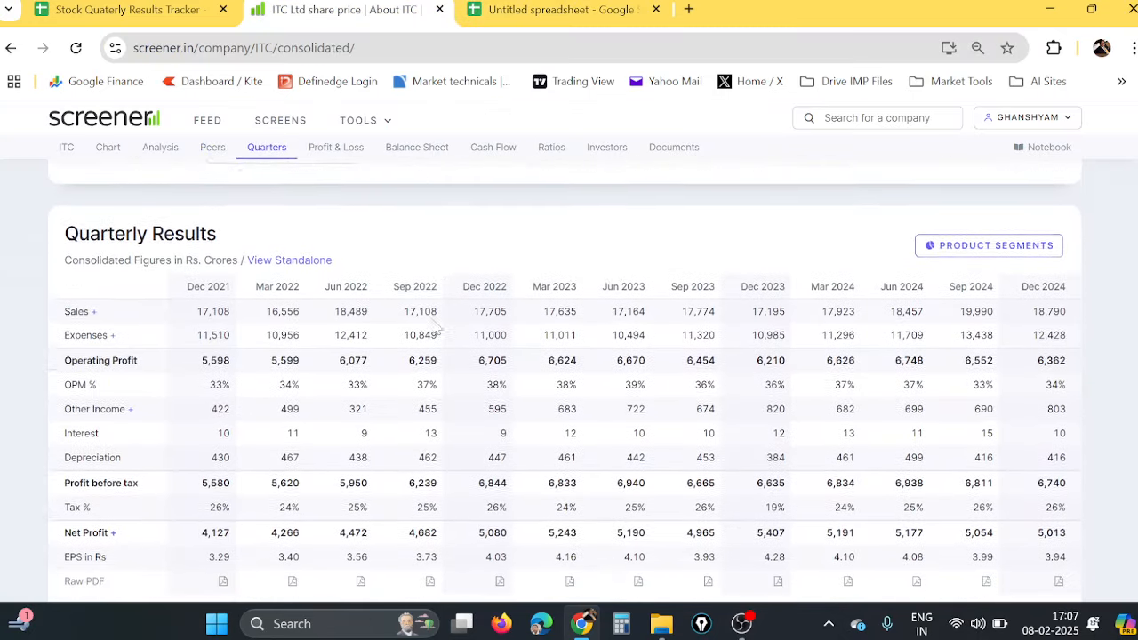
pyautogui.scroll(2, 467, 260)
pyautogui.rightClick(494, 313)
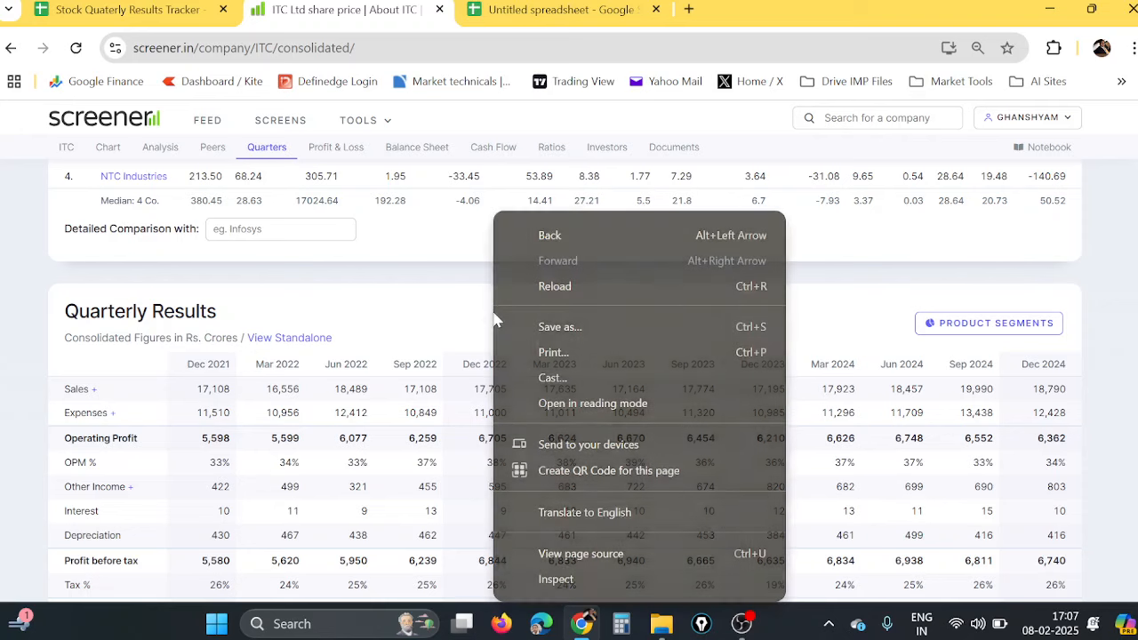
pyautogui.click(569, 581)
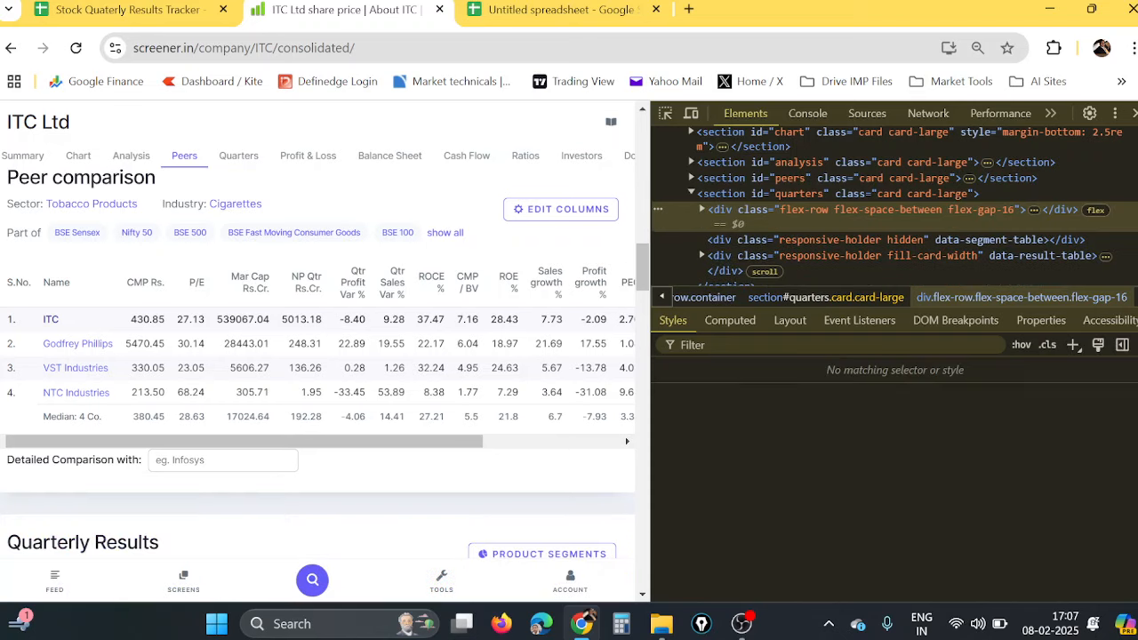
pyautogui.scroll(-3, 185, 331)
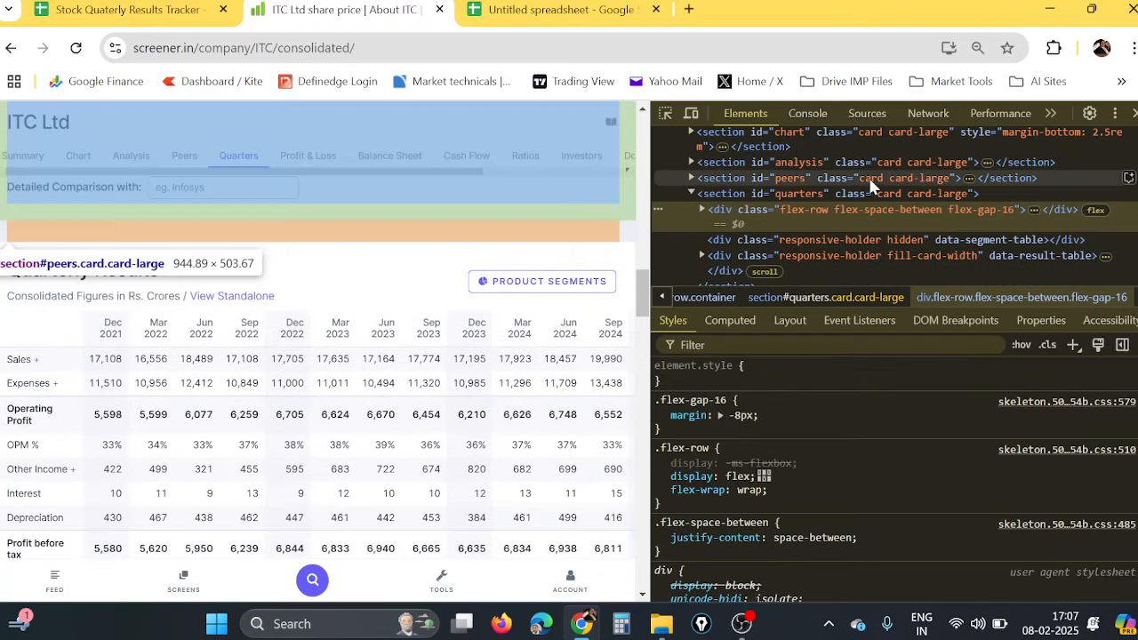
pyautogui.scroll(-10, 869, 242)
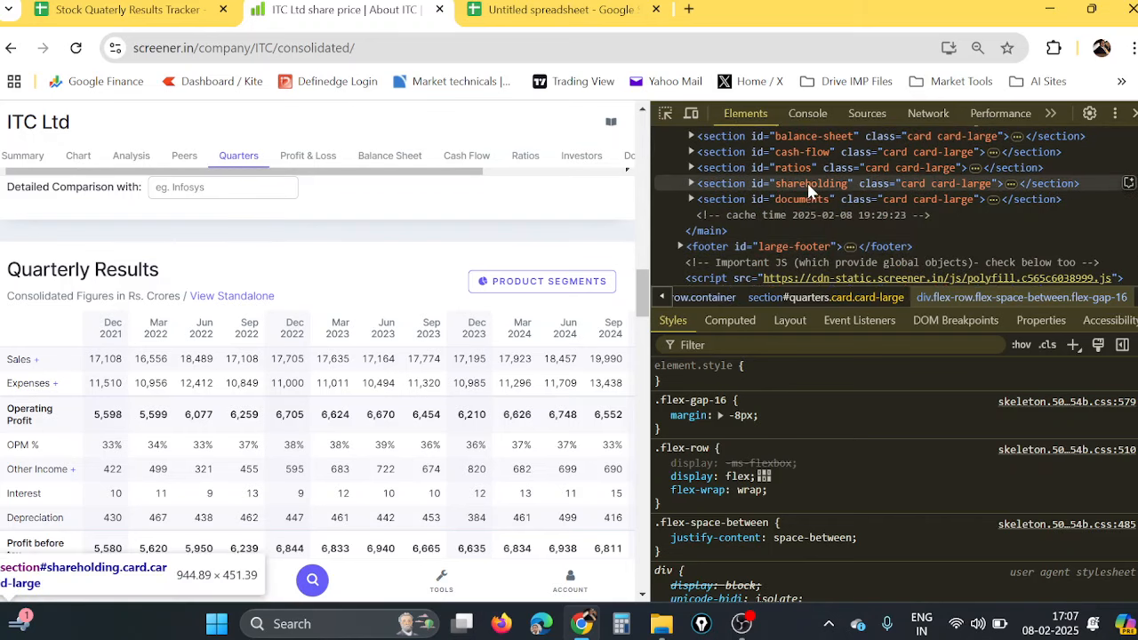
pyautogui.scroll(-3, 807, 196)
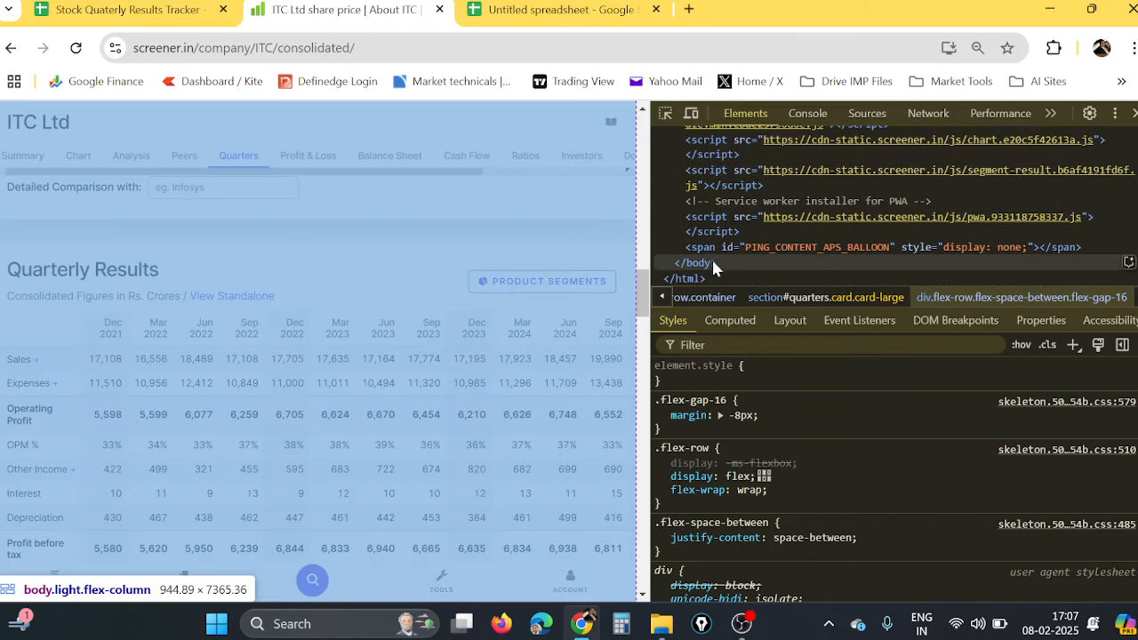
pyautogui.scroll(15, 750, 243)
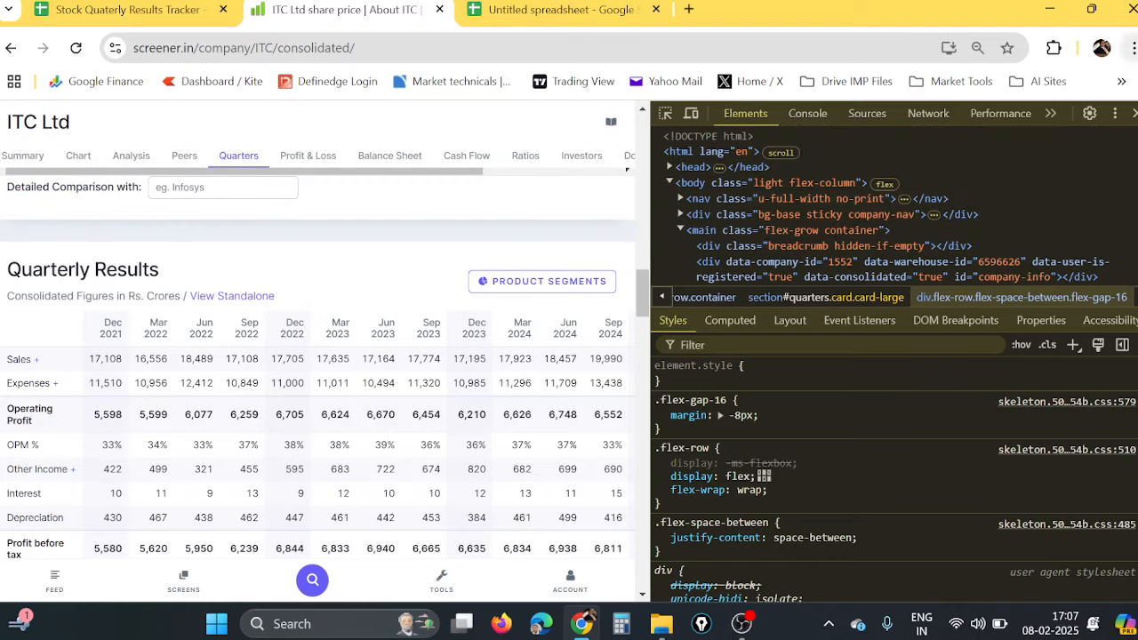
pyautogui.click(1135, 115)
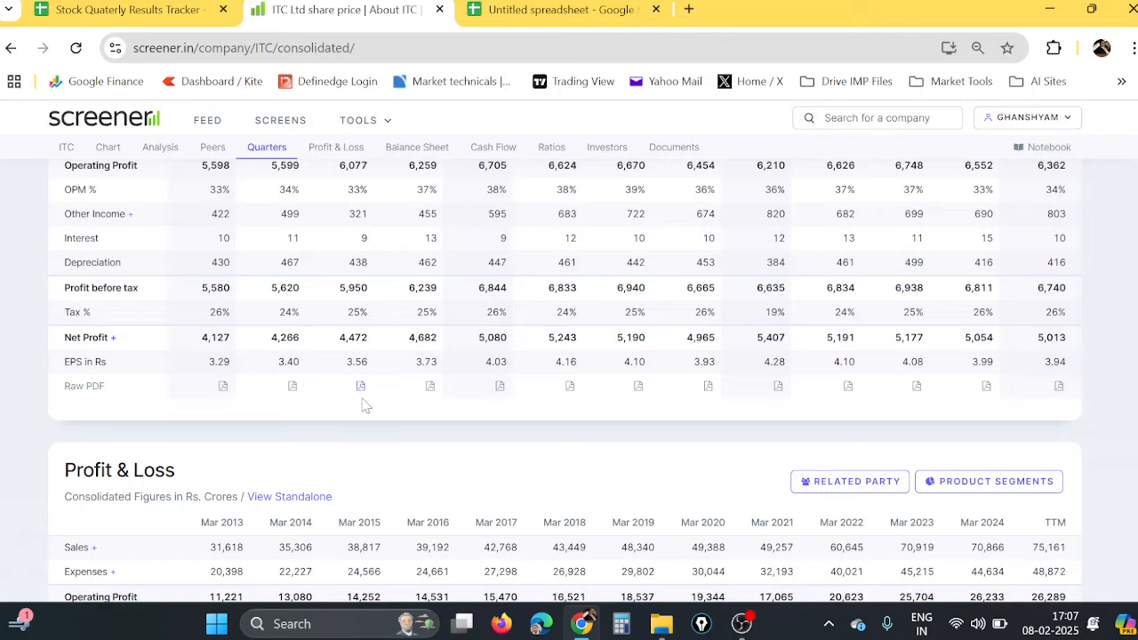
# - Examine the order of the tables on the ITC page, from Quarterly Results through Profit & Loss to Balance Sheet
pyautogui.scroll(15, 362, 405)
pyautogui.scroll(-4, 357, 398)
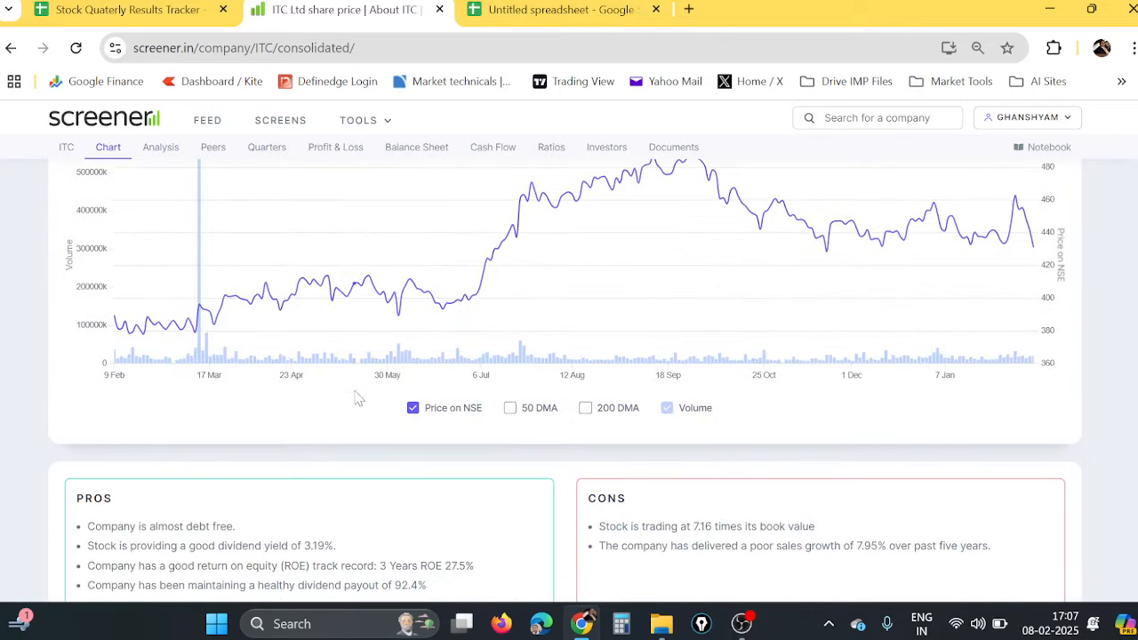
pyautogui.scroll(-9, 357, 398)
pyautogui.scroll(4, 360, 399)
pyautogui.scroll(-4, 360, 399)
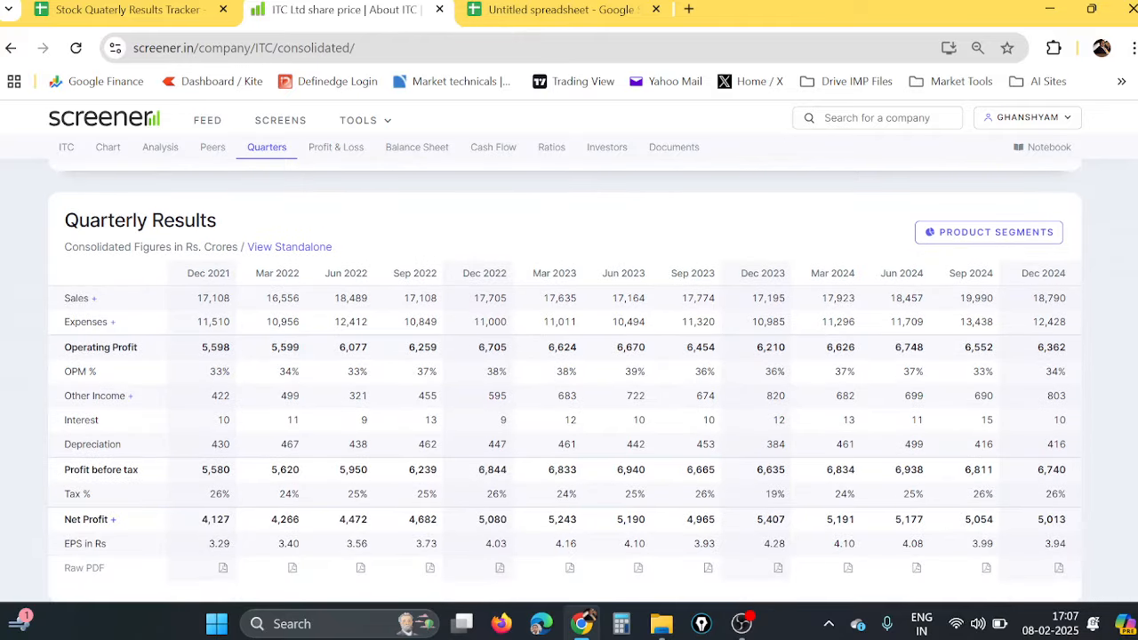
pyautogui.scroll(-4, 372, 319)
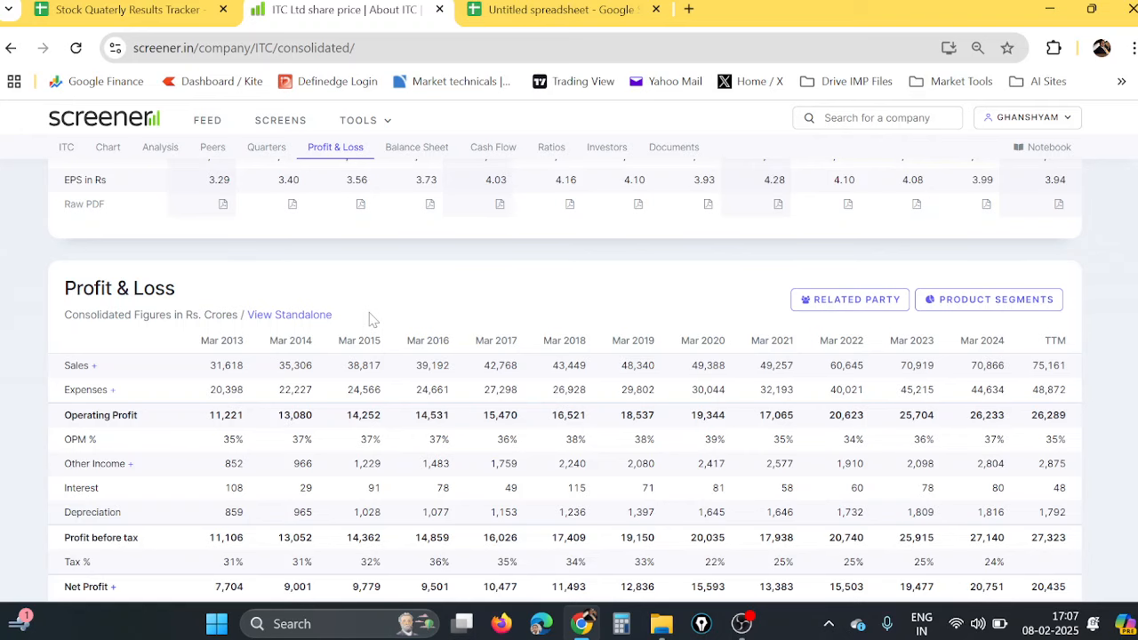
pyautogui.scroll(-7, 372, 318)
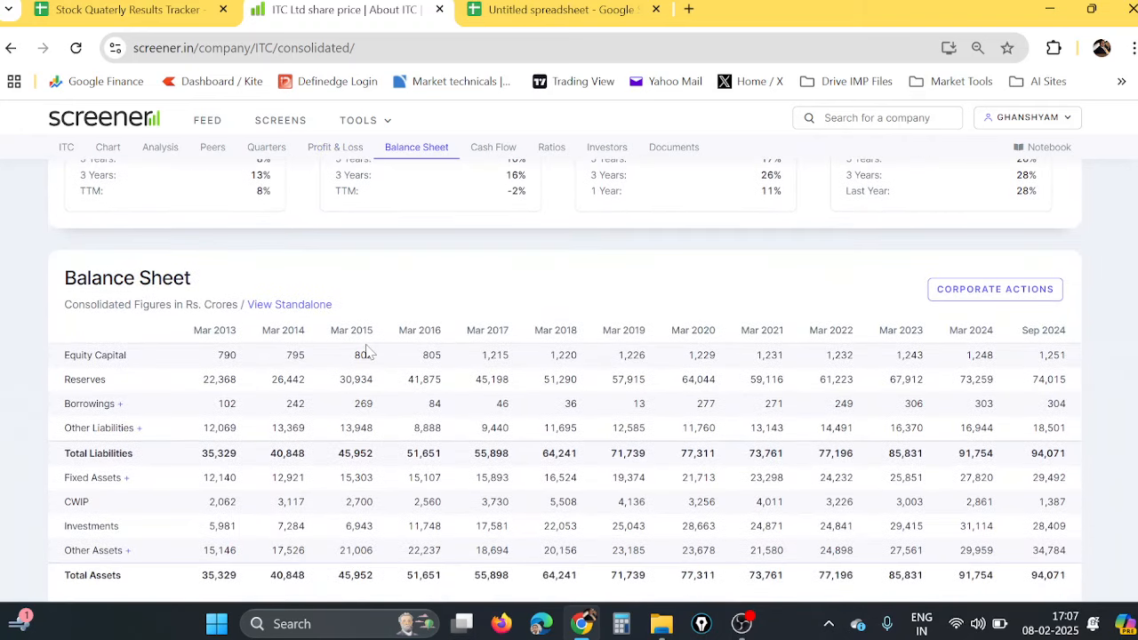
# - Copy the B4 IMPORTHTML formula into B18 of the untitled spreadsheet and set its table index to 2
pyautogui.click(493, 16)
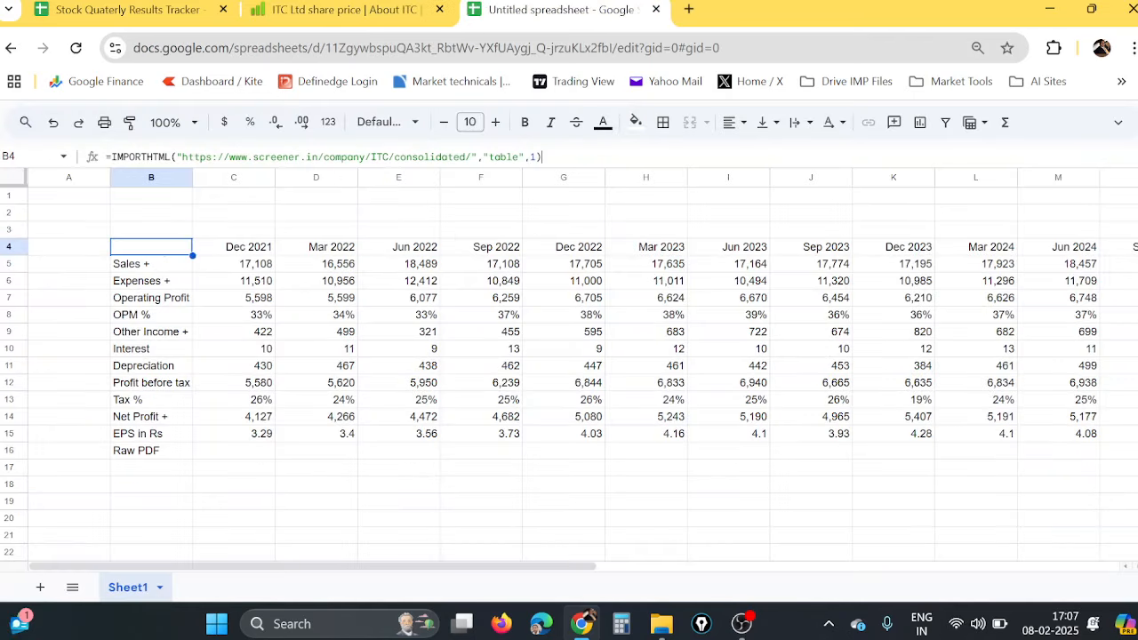
pyautogui.moveTo(553, 158); pyautogui.dragTo(103, 190)
pyautogui.hotkey('ctrl', 'c')
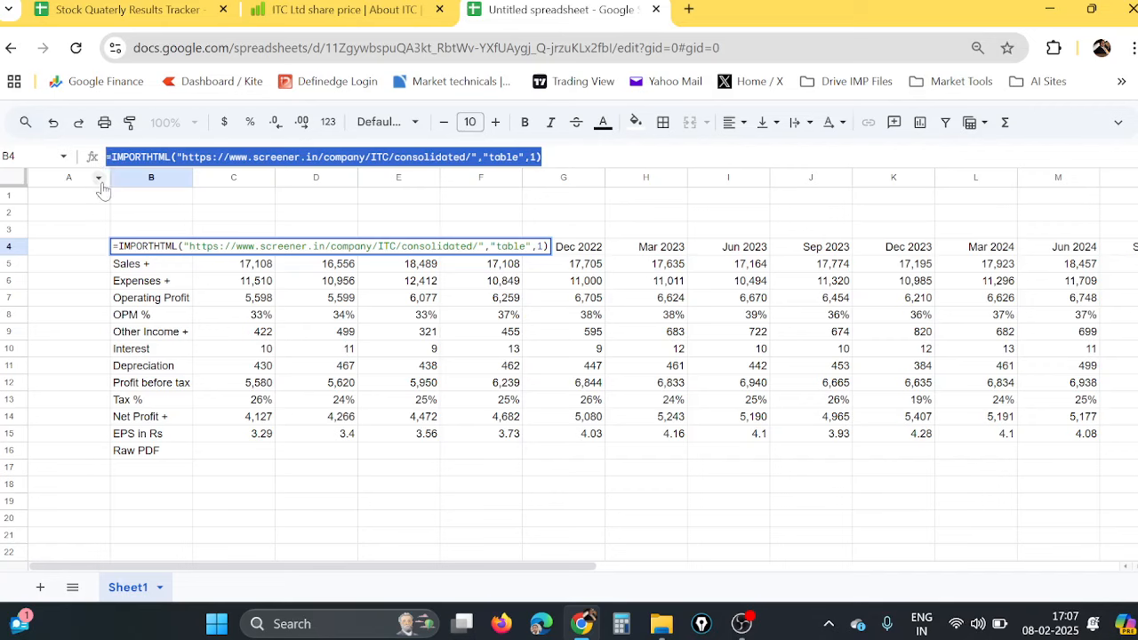
pyautogui.click(150, 485)
pyautogui.hotkey('ctrl', 'v')
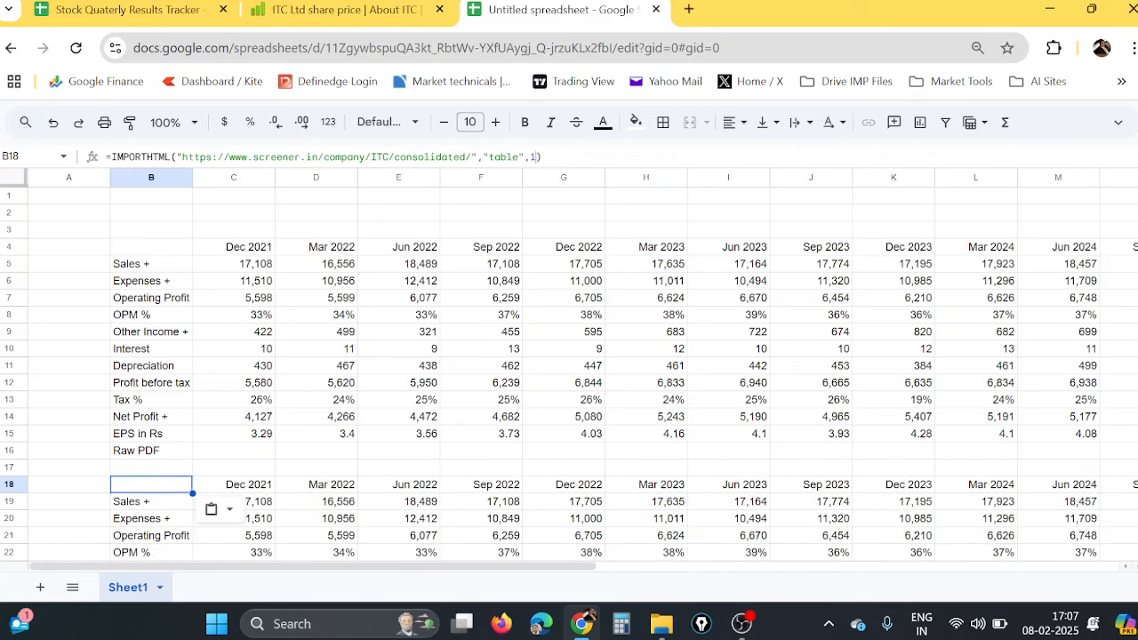
pyautogui.press('Return')
pyautogui.press('Return')
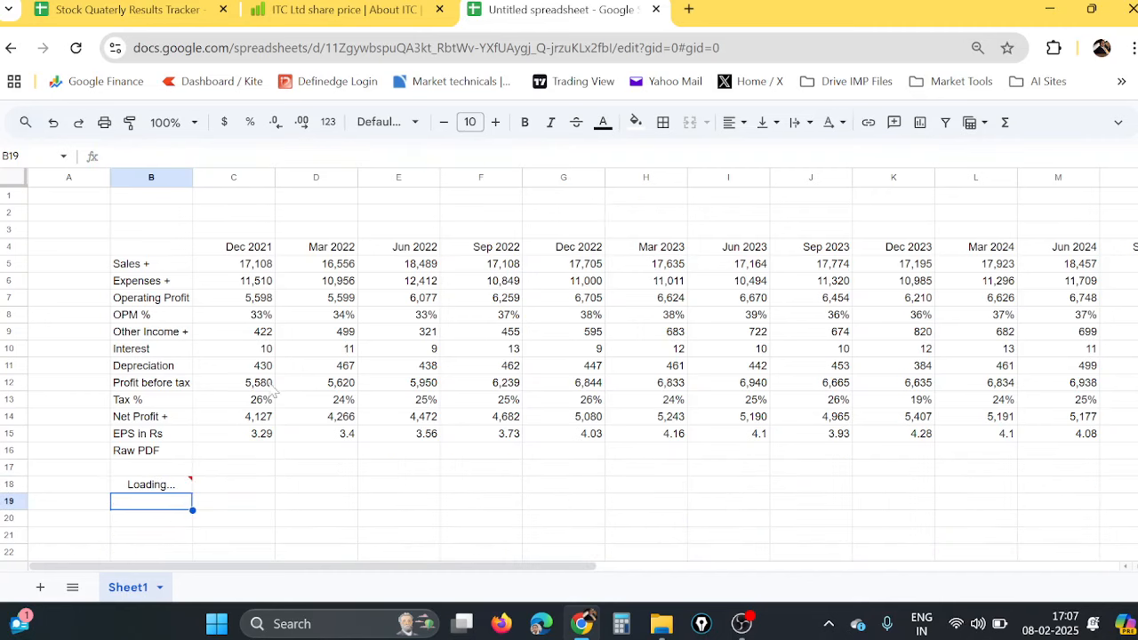
pyautogui.scroll(-4, 332, 373)
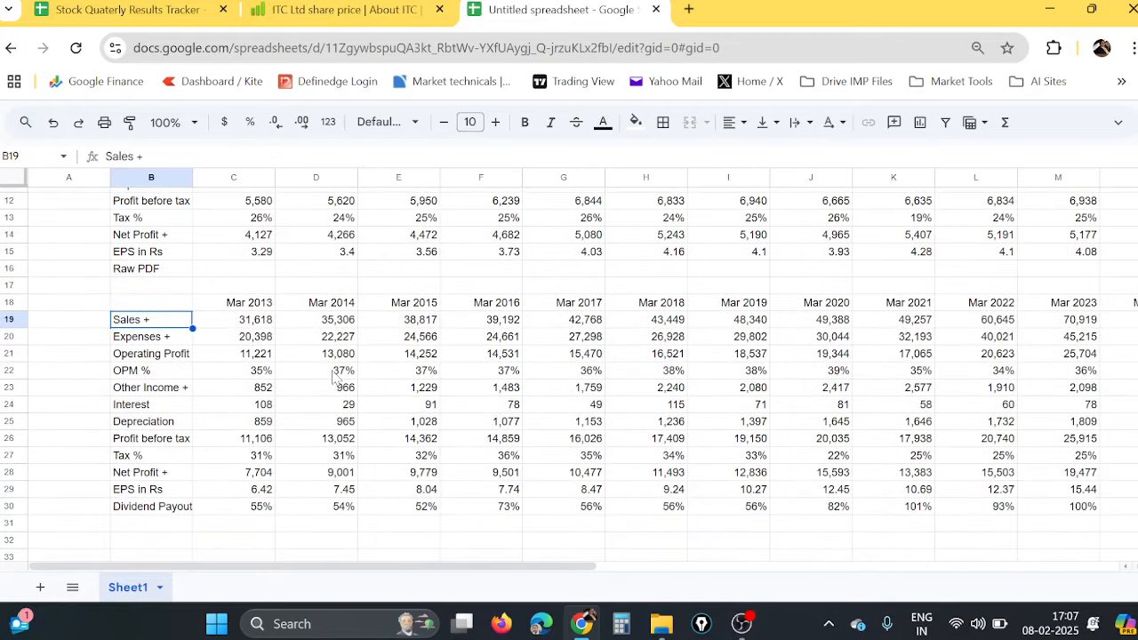
pyautogui.click(265, 326)
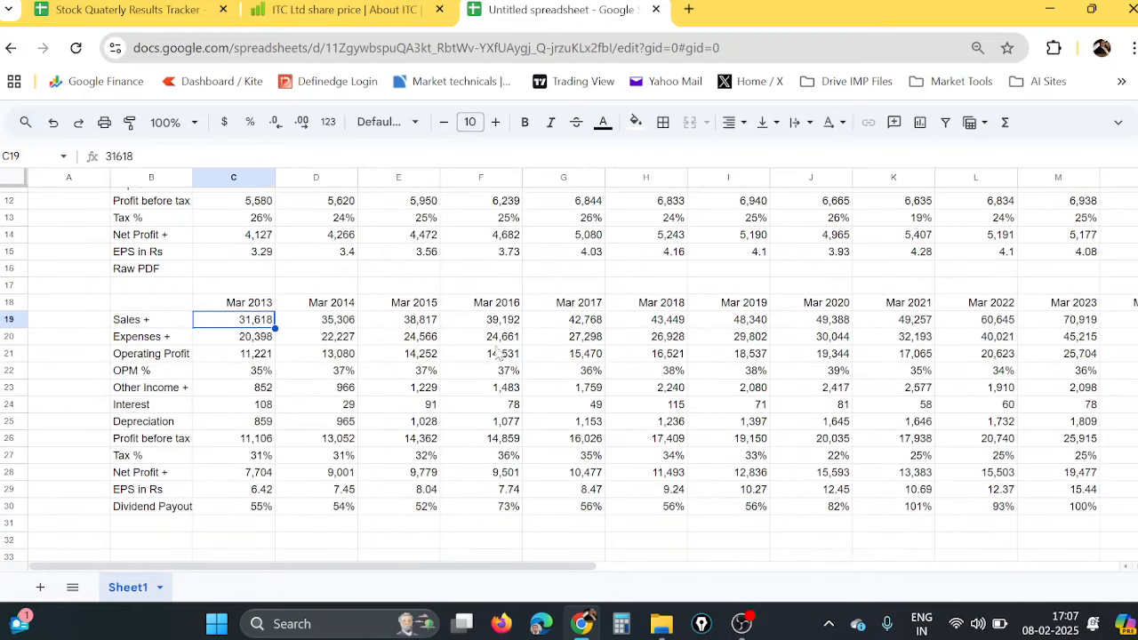
pyautogui.click(131, 324)
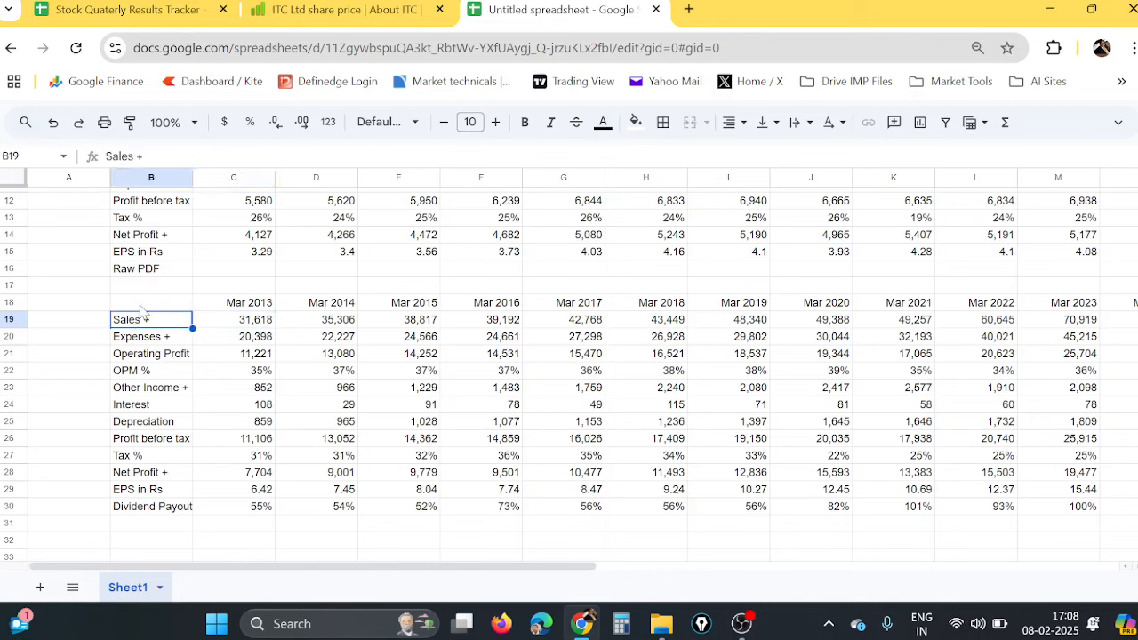
pyautogui.click(142, 307)
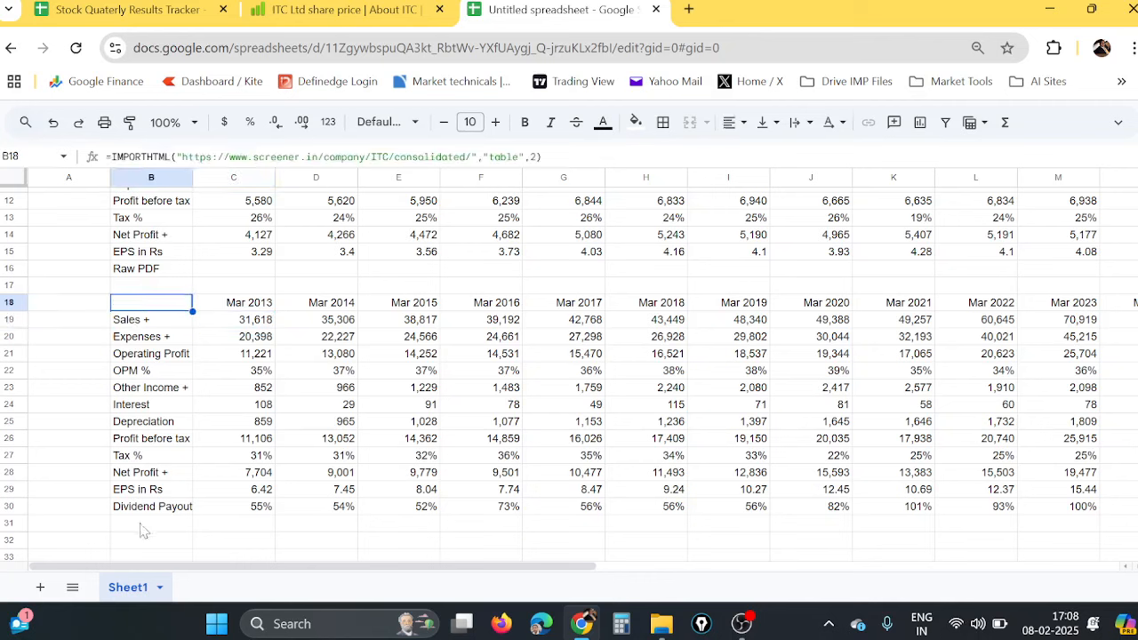
# - Paste the copied IMPORTHTML formula into B32 and set its table index to 3
pyautogui.click(140, 542)
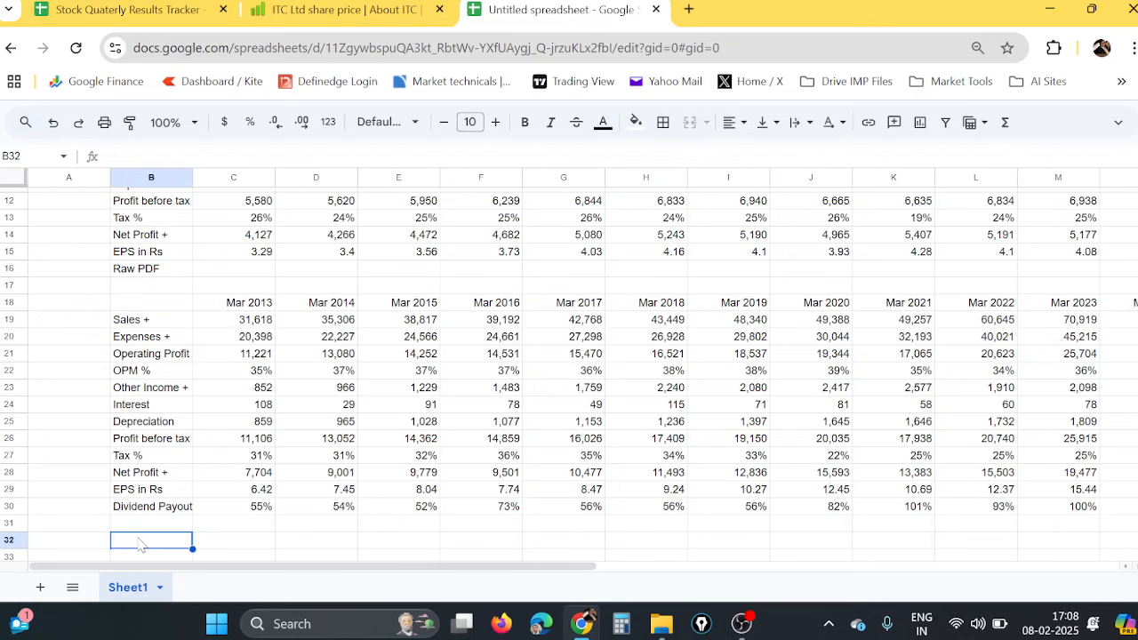
pyautogui.hotkey('ctrl', 'v')
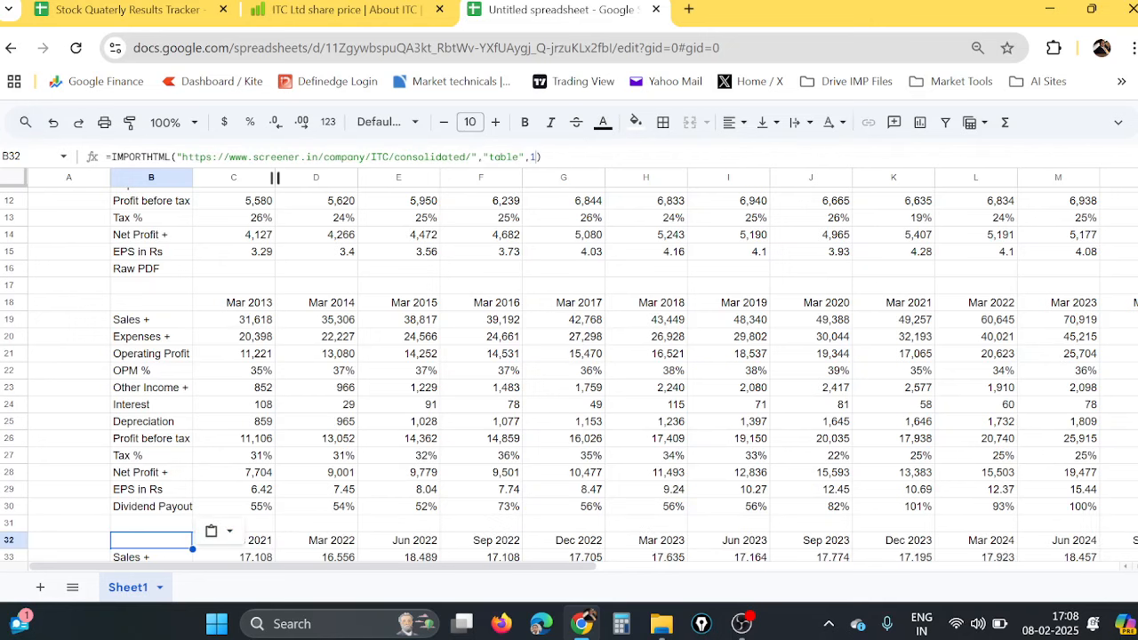
pyautogui.click(535, 157)
pyautogui.press('BackSpace')
pyautogui.write('3')
pyautogui.press('Return')
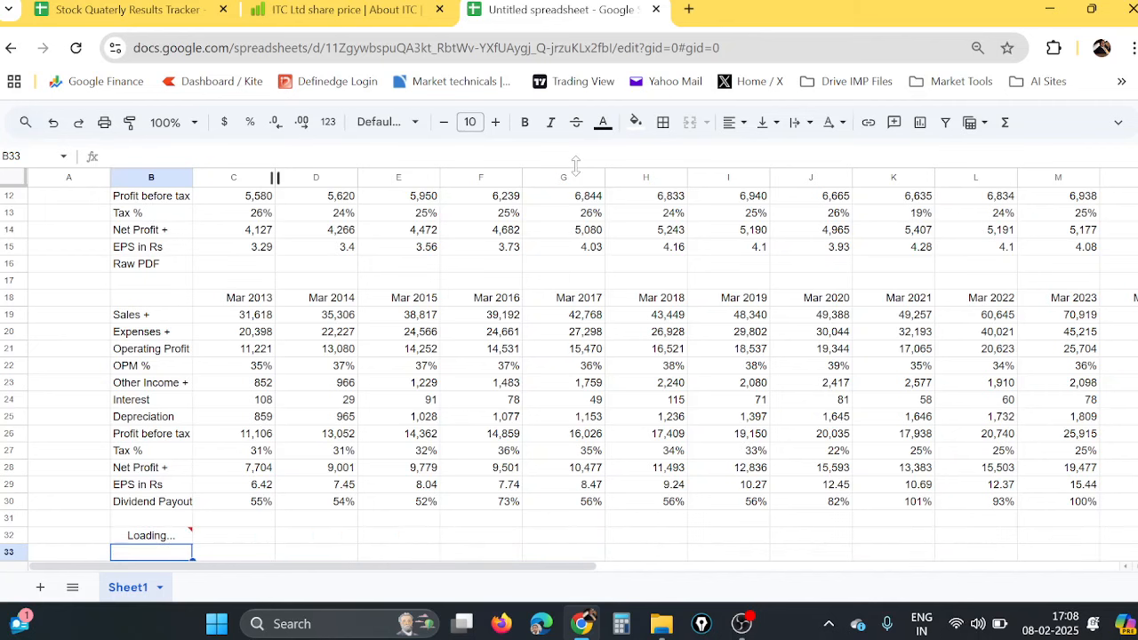
pyautogui.scroll(-2, 474, 449)
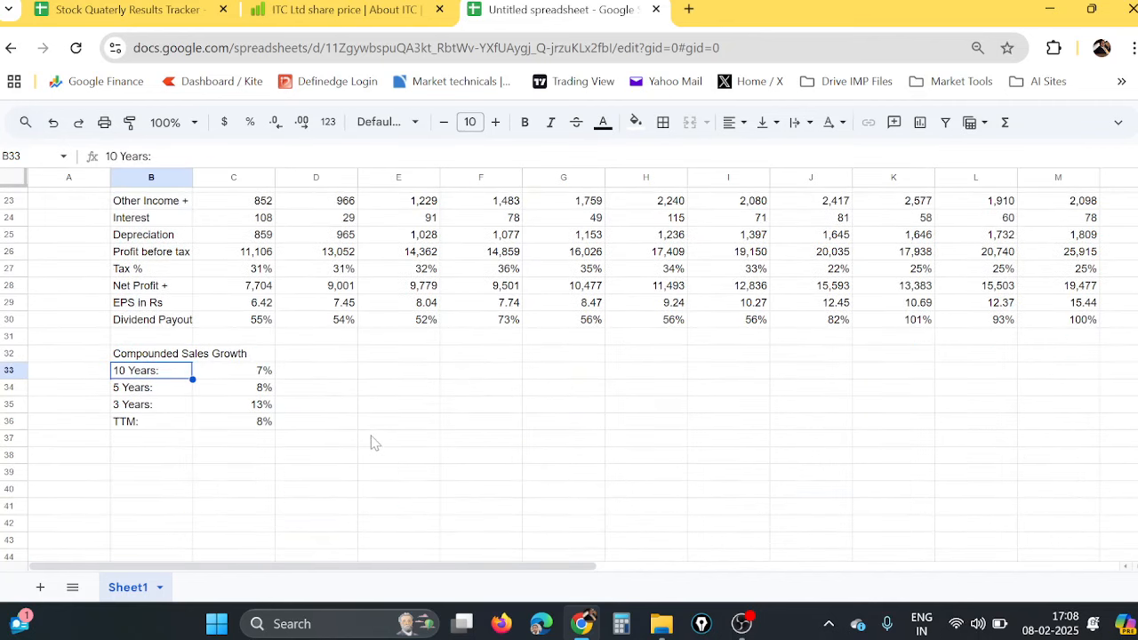
# - On Screener's ITC page, look at the small growth tables between Profit & Loss and Balance Sheet to count the table positions
pyautogui.click(354, 9)
pyautogui.scroll(-3, 380, 373)
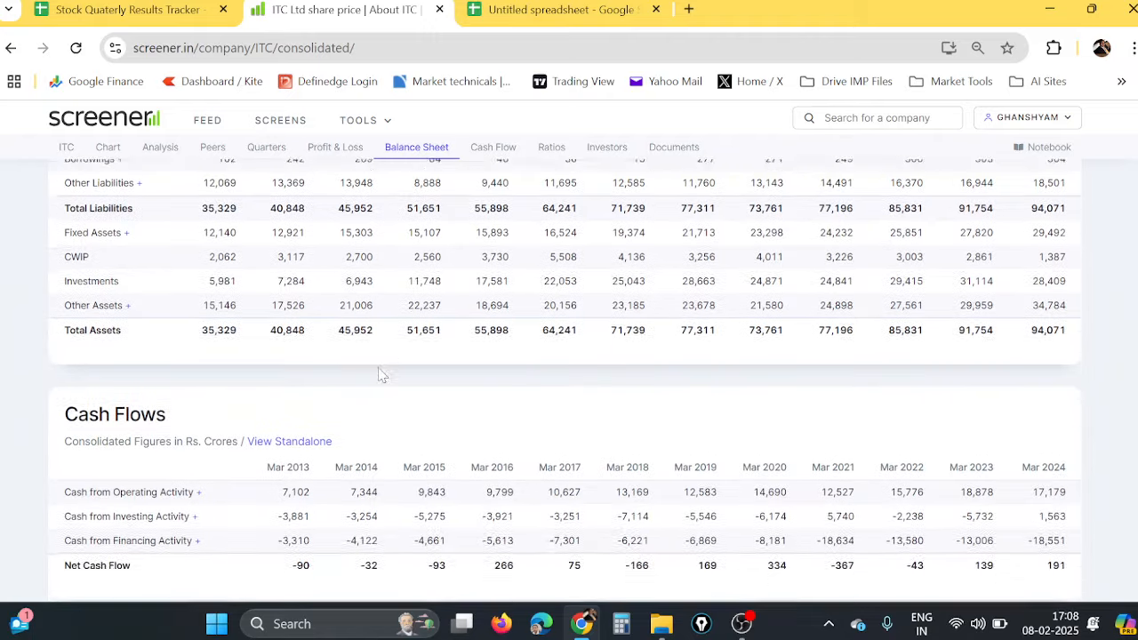
pyautogui.scroll(7, 381, 374)
pyautogui.scroll(-1, 196, 468)
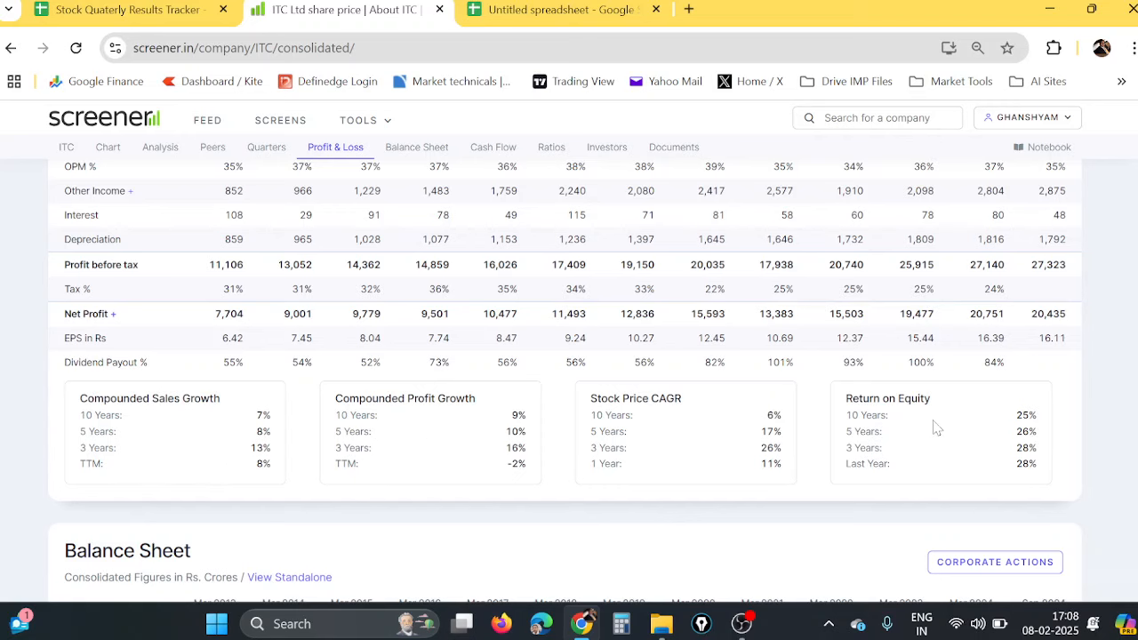
pyautogui.scroll(-2, 400, 445)
# - Back in the untitled spreadsheet, change the table index in the B32 IMPORTHTML formula to import the Balance Sheet table
pyautogui.click(464, 17)
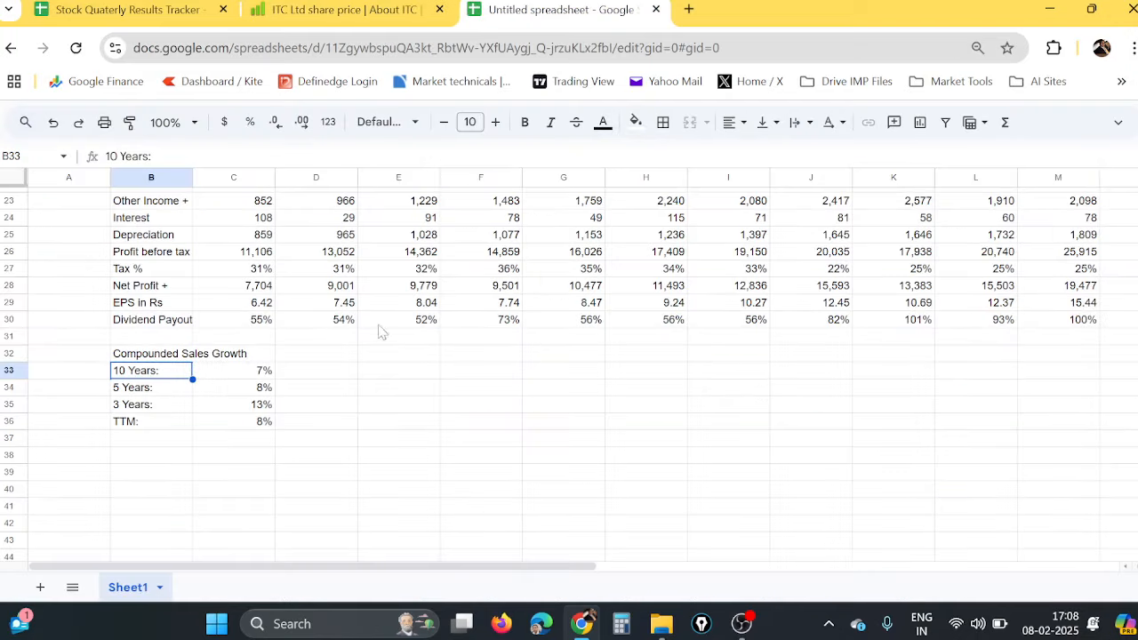
pyautogui.click(159, 356)
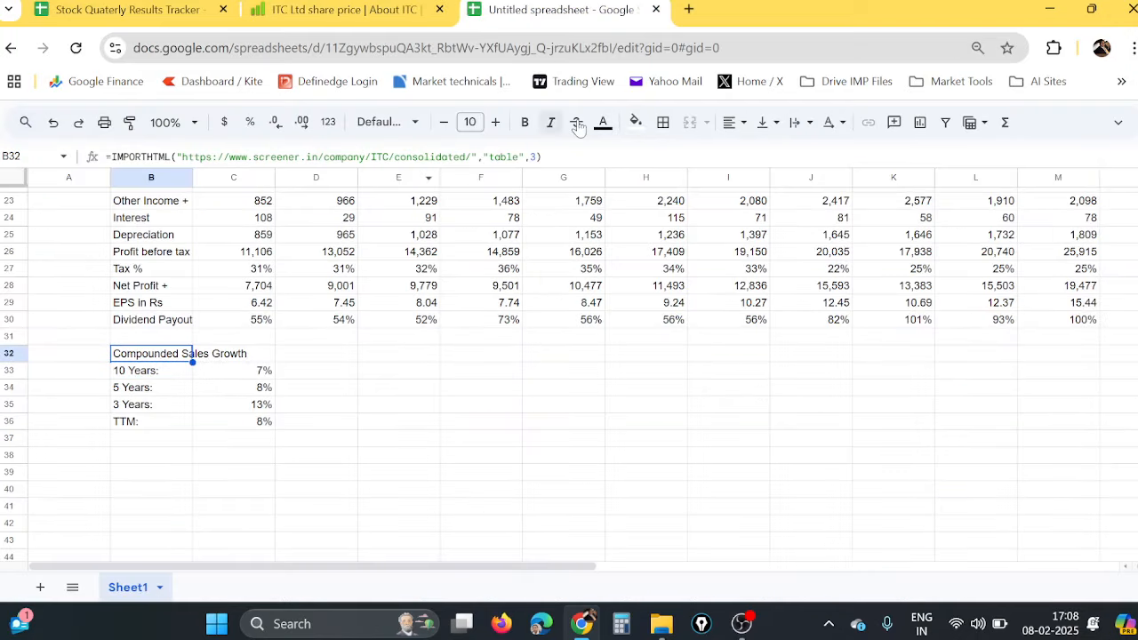
pyautogui.press('F2')
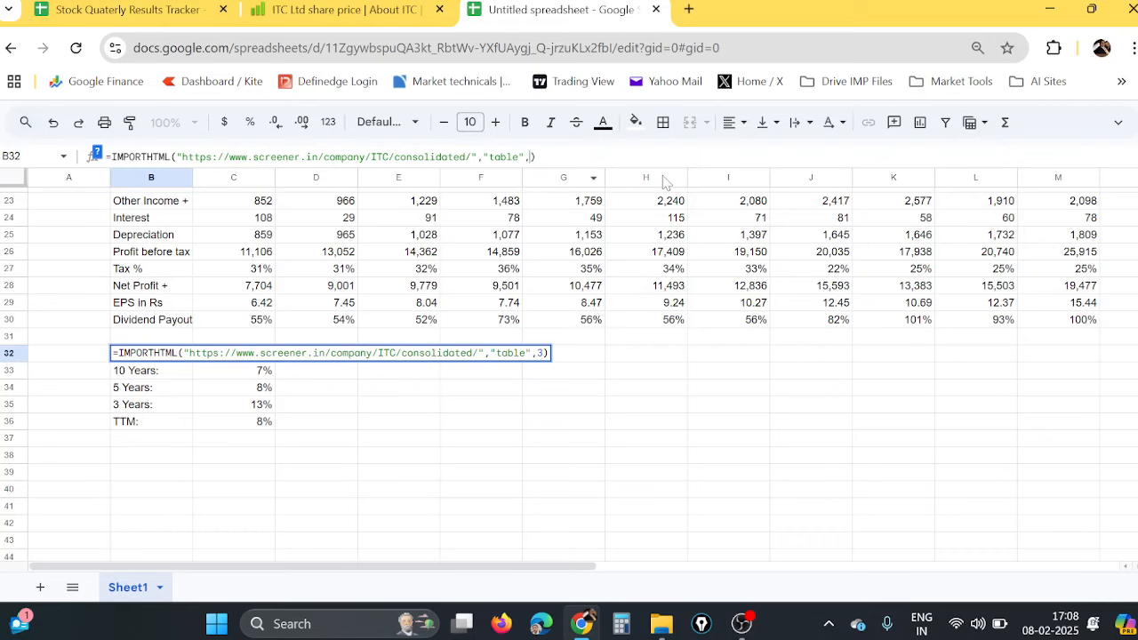
pyautogui.press('Return')
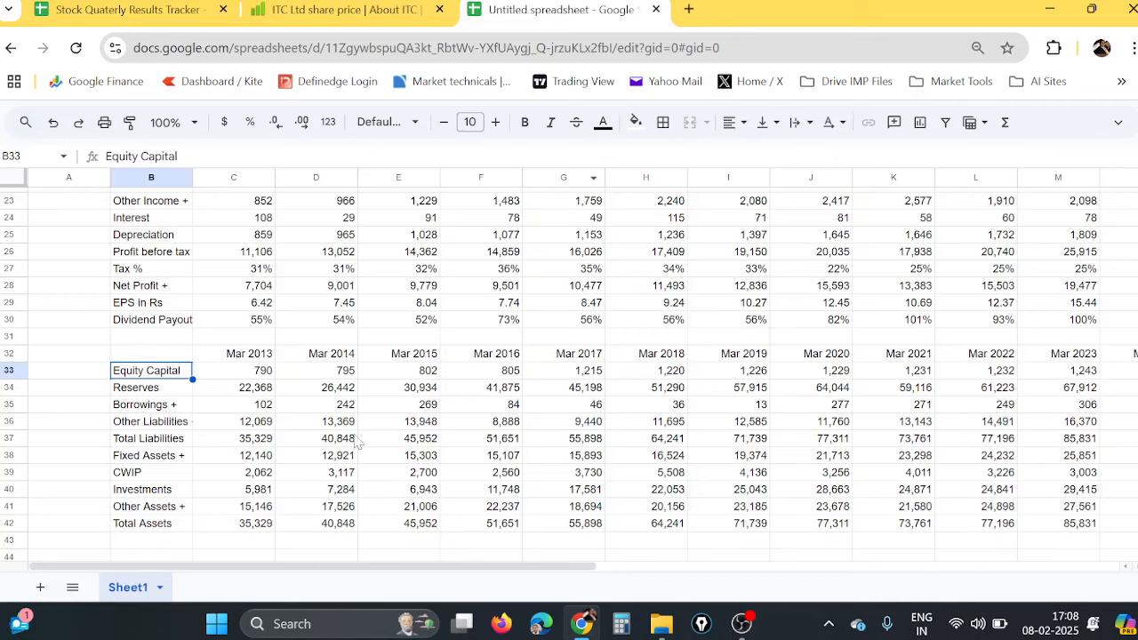
# - Check the Equity Capital, Reserves, CWIP, Other Assets and Total Assets rows of the imported balance sheet
pyautogui.click(1072, 375)
pyautogui.click(1043, 391)
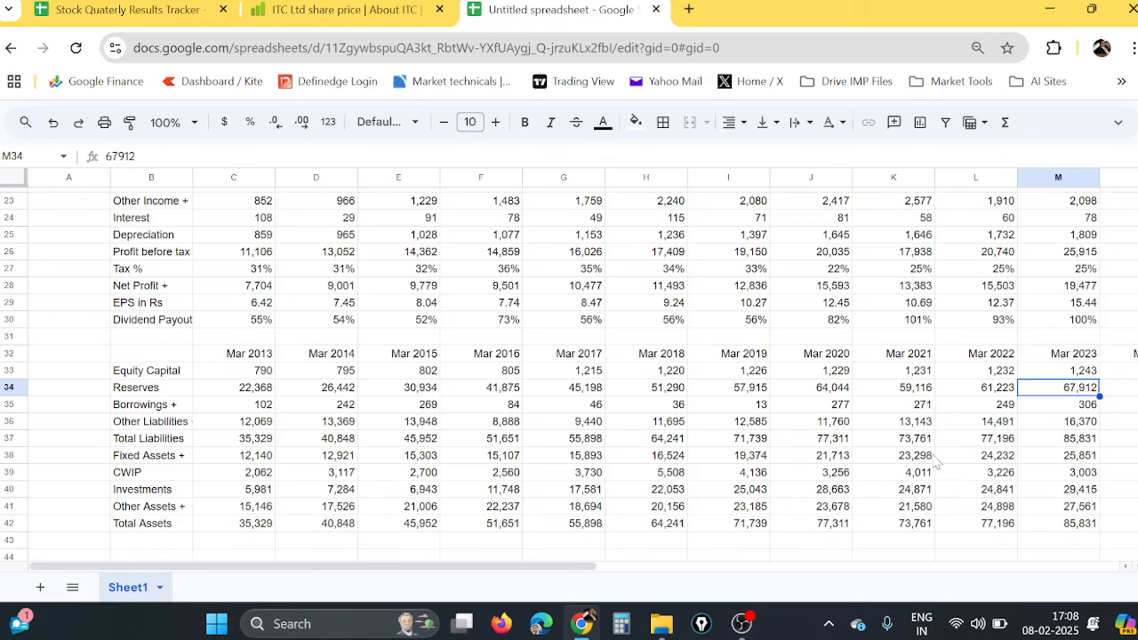
pyautogui.click(144, 475)
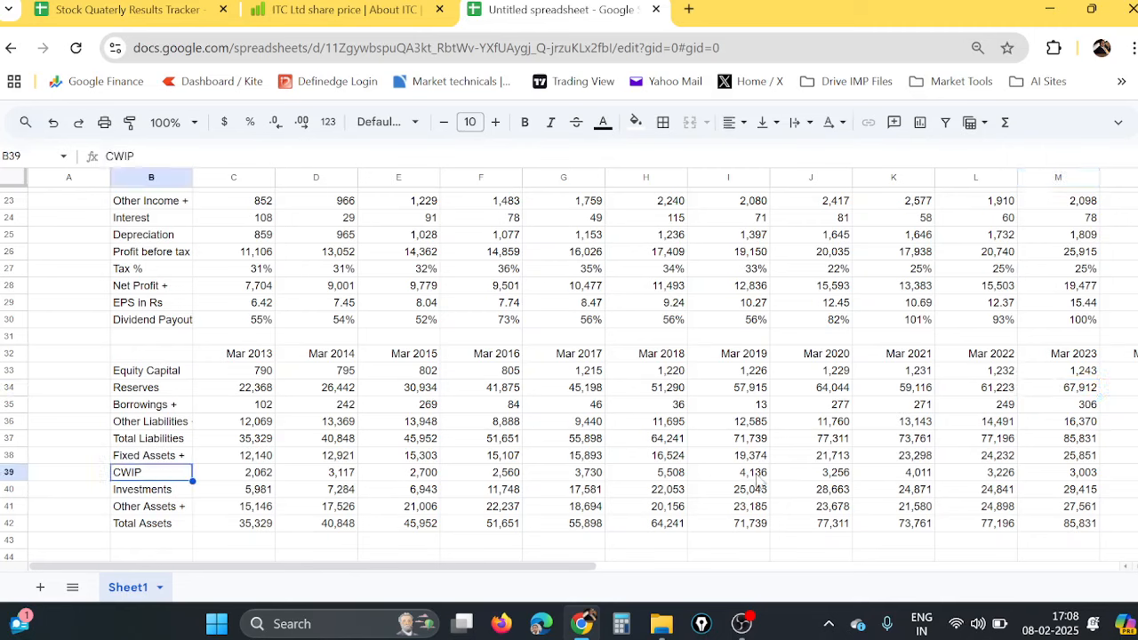
pyautogui.click(1076, 477)
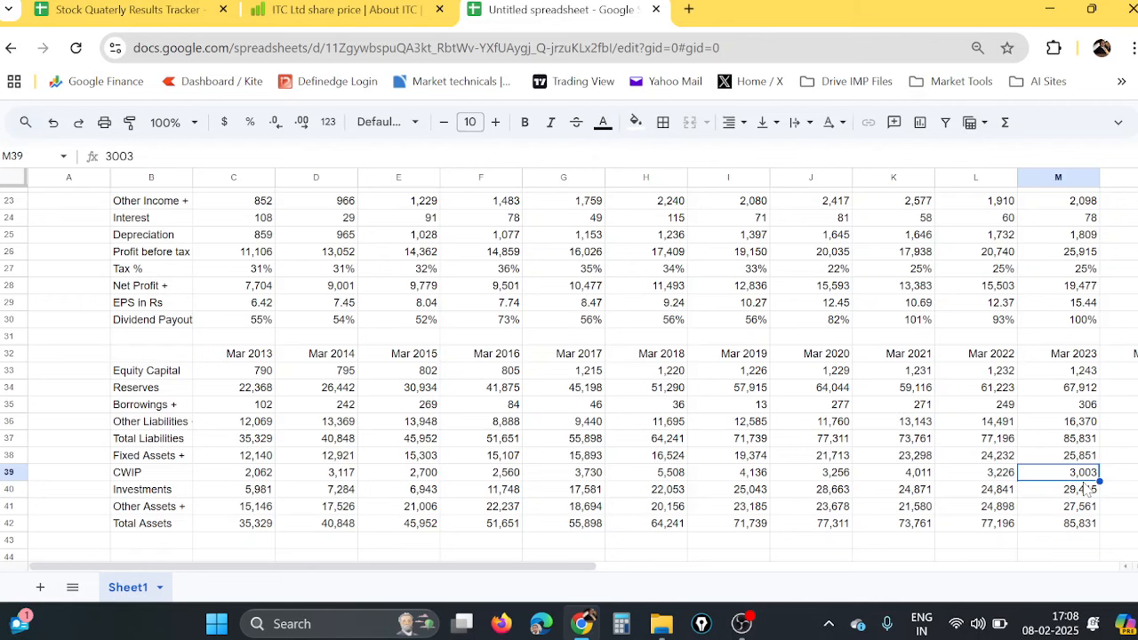
pyautogui.click(169, 508)
pyautogui.click(177, 526)
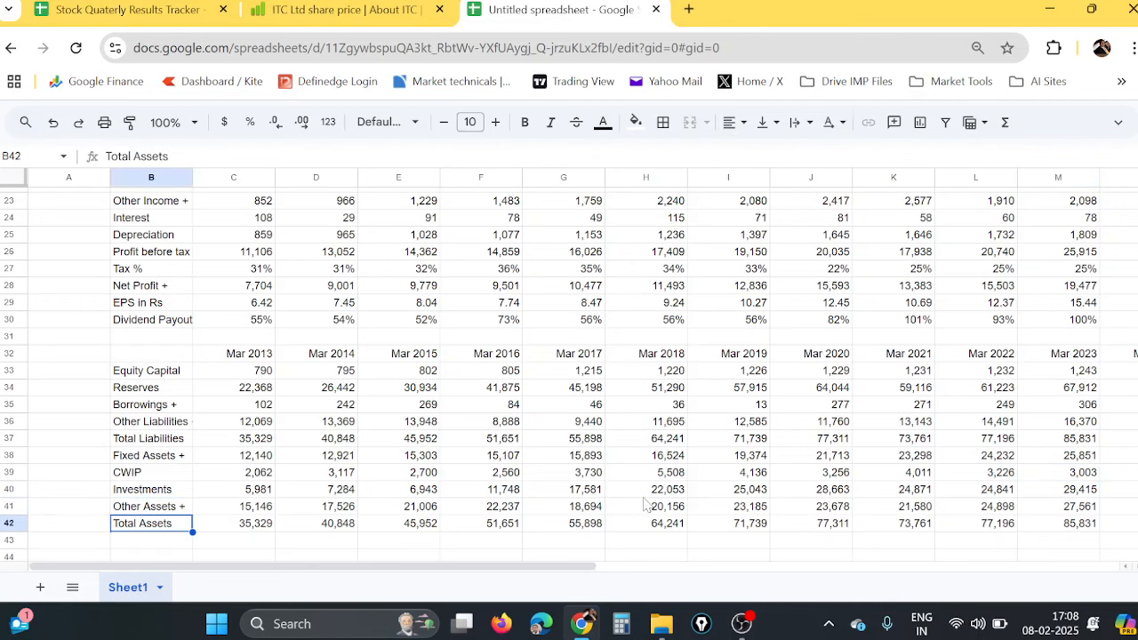
# - Review the imported quarterly, profit and loss and balance sheet tables and the IMPORTHTML formula in B4
pyautogui.scroll(8, 647, 504)
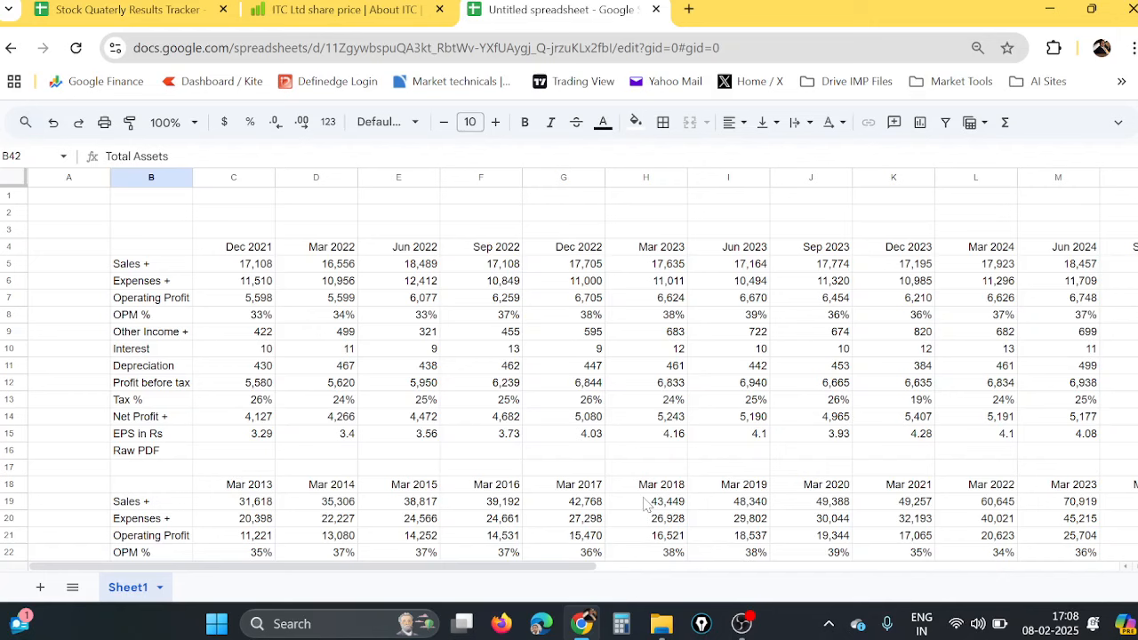
pyautogui.click(155, 251)
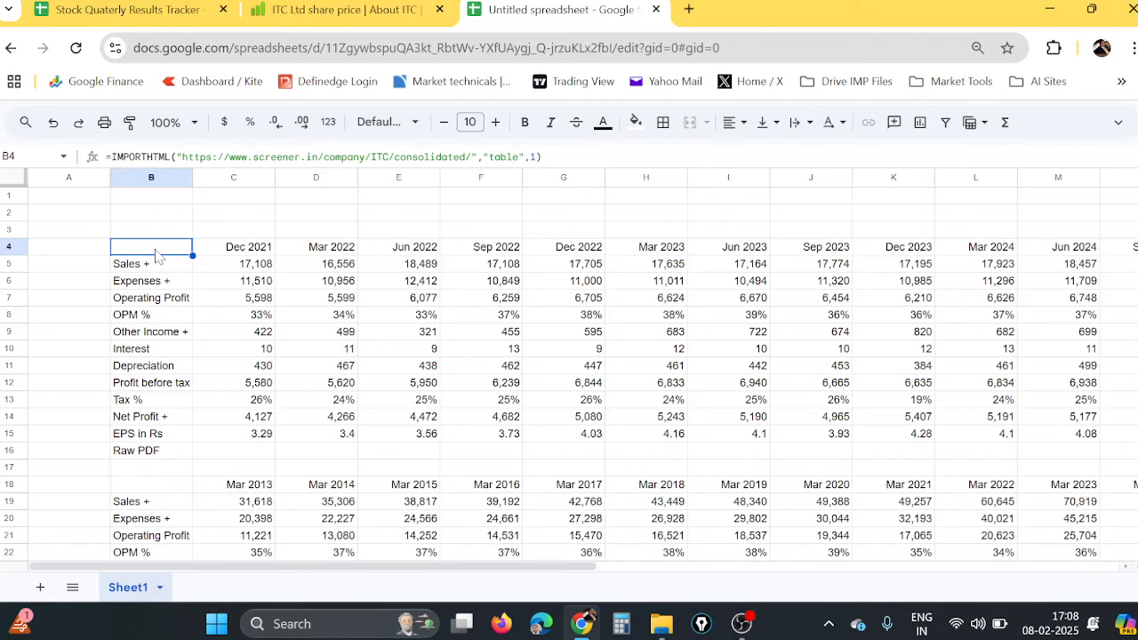
pyautogui.scroll(-6, 156, 256)
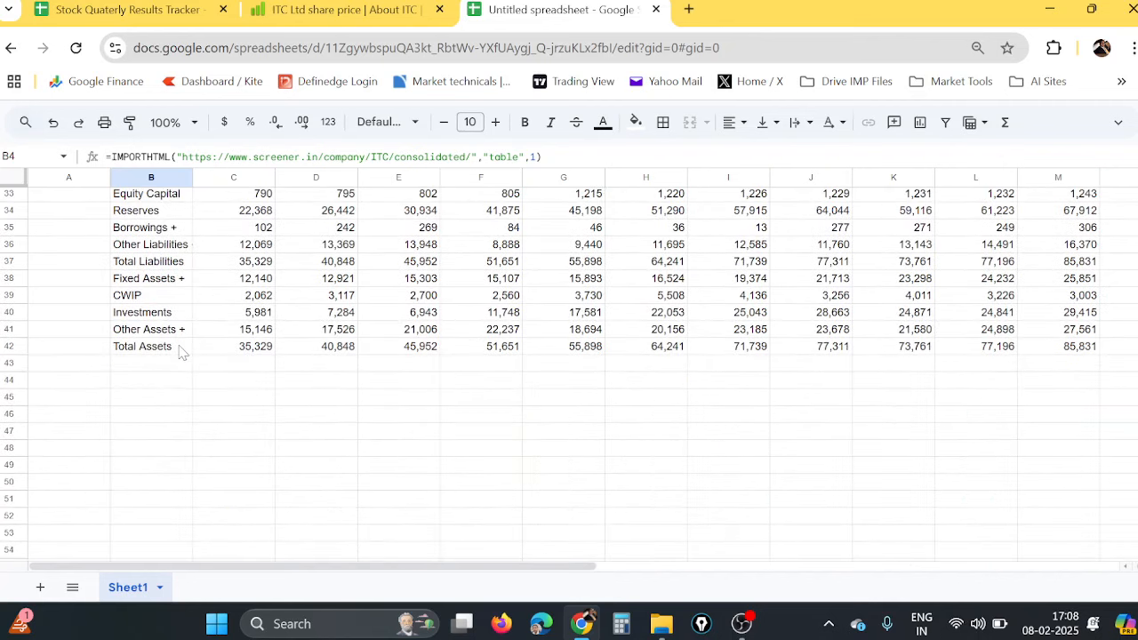
pyautogui.scroll(4, 181, 352)
pyautogui.scroll(4, 180, 352)
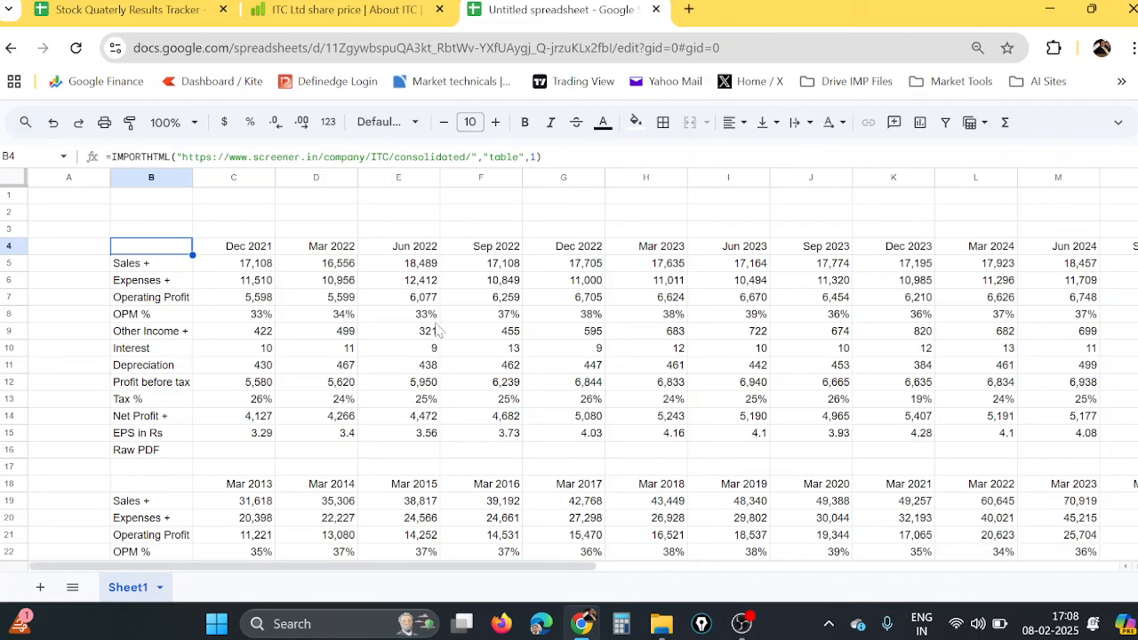
# - Insert a line chart of Sales and Expenses from the quarterly data in B4:G6 and look at the chart type setting
pyautogui.moveTo(157, 251); pyautogui.dragTo(547, 296)
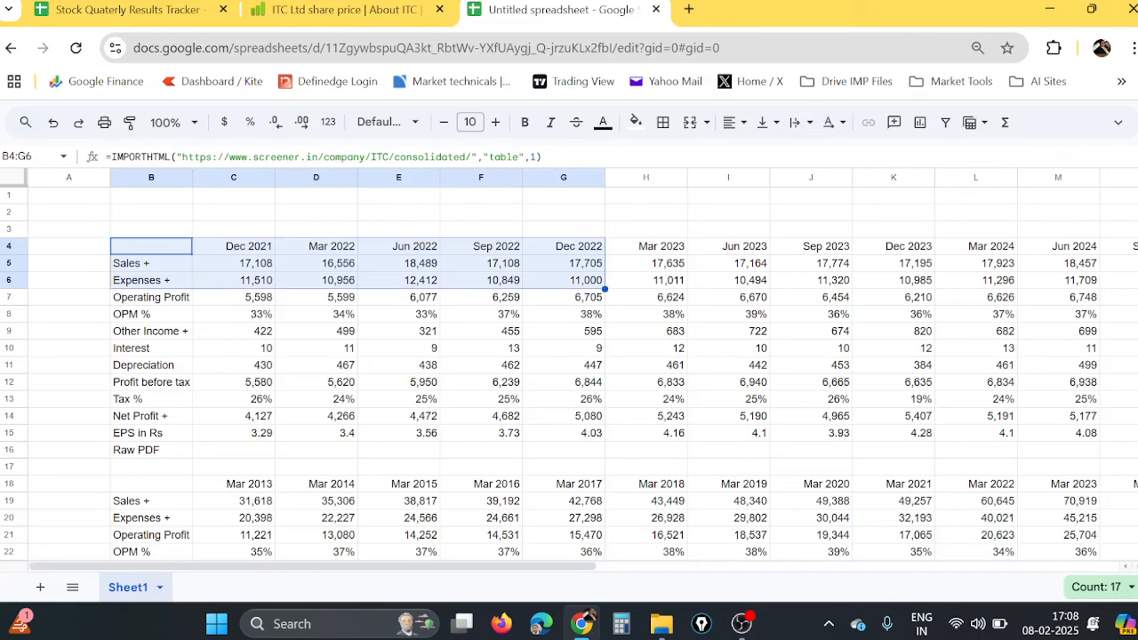
pyautogui.click(1119, 124)
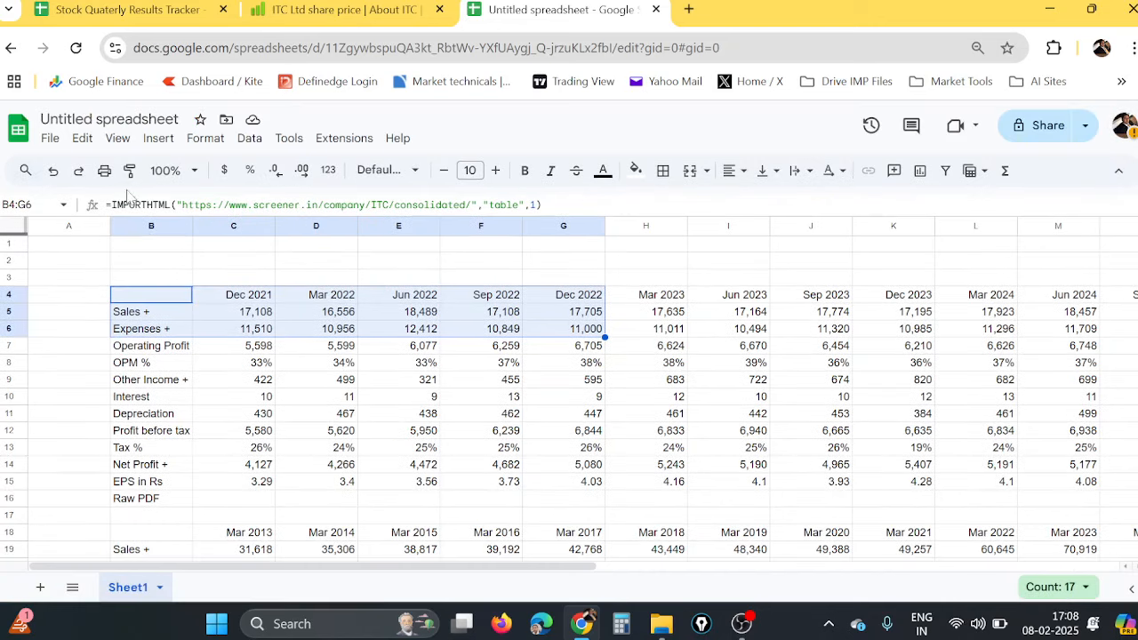
pyautogui.click(158, 138)
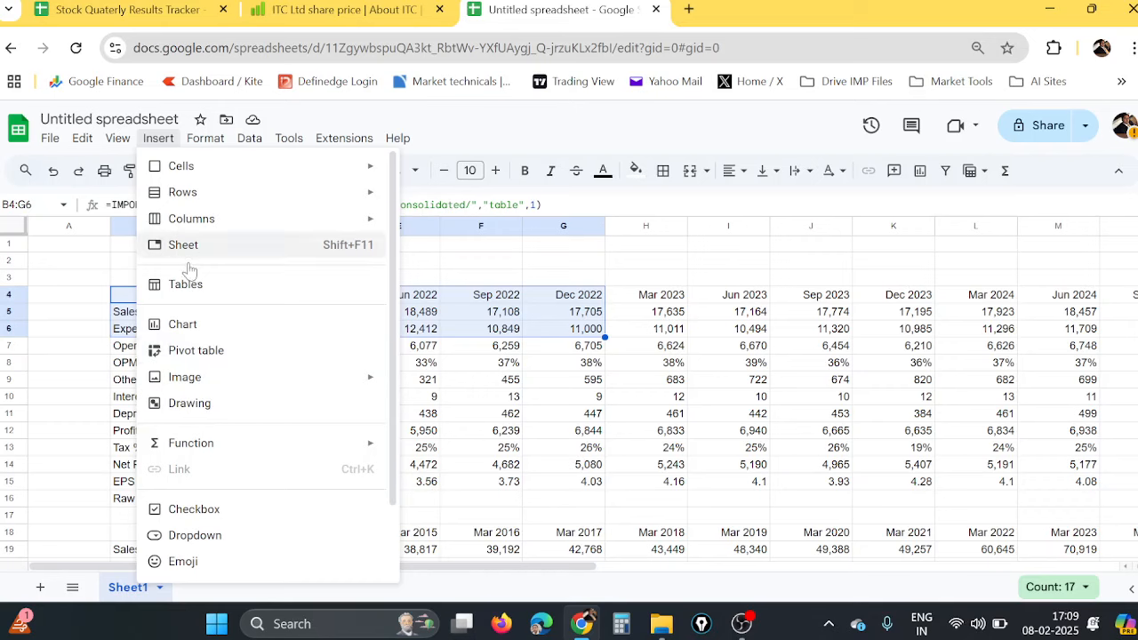
pyautogui.click(184, 325)
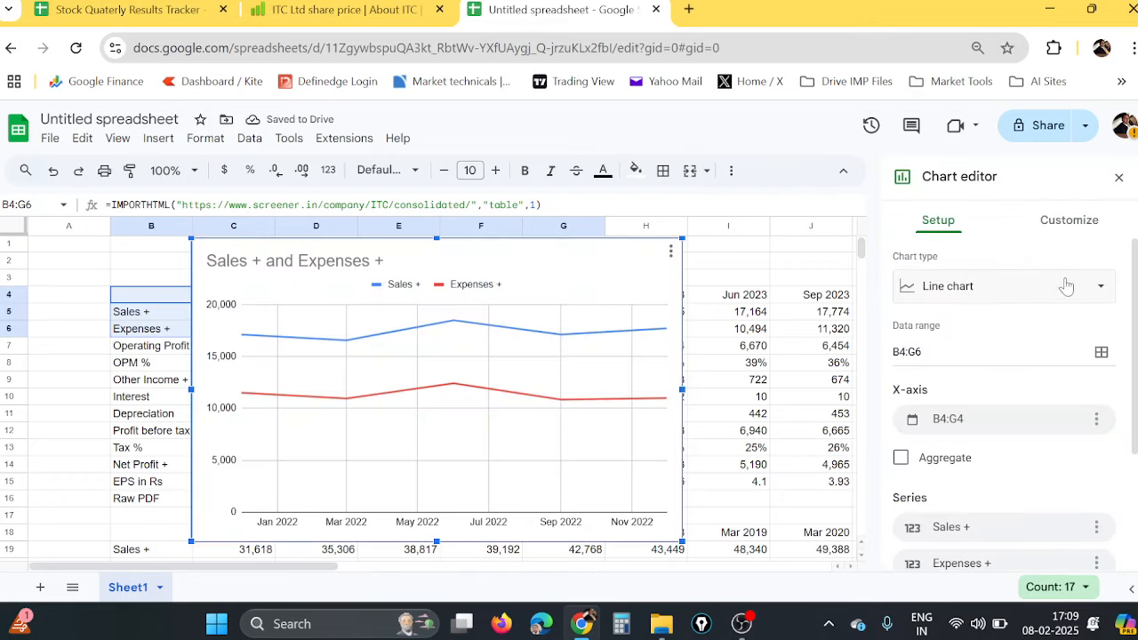
pyautogui.click(996, 287)
pyautogui.click(1099, 296)
# - Delete the Sales and Expenses line chart from the sheet
pyautogui.click(694, 260)
pyautogui.click(672, 251)
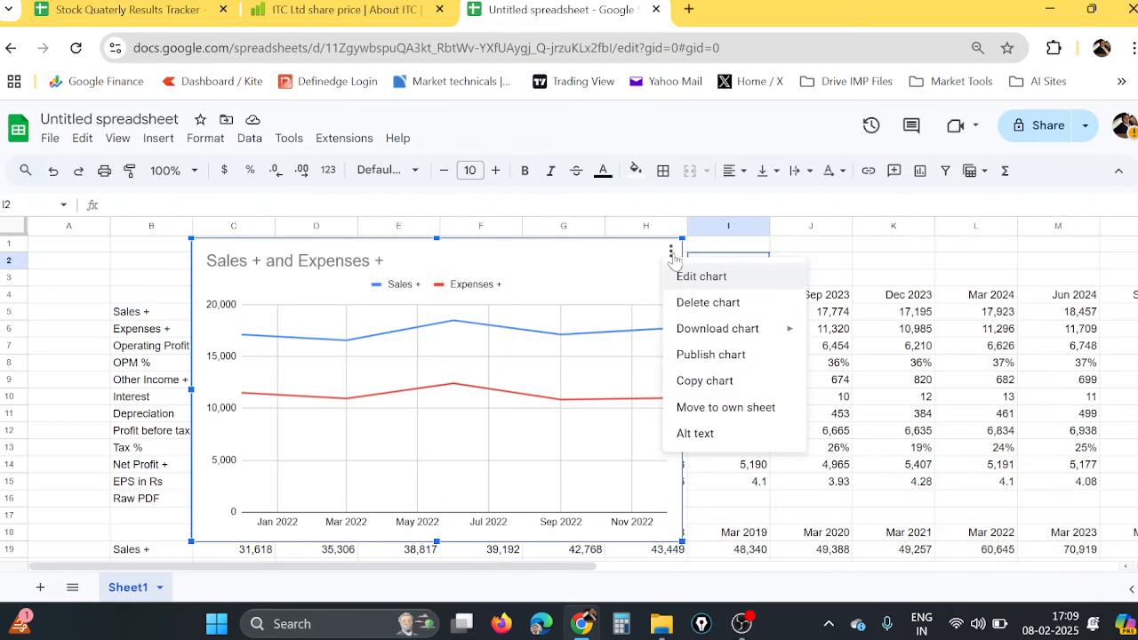
pyautogui.click(699, 309)
pyautogui.click(663, 280)
# - Switch to the Stock Quaterly Results Tracker and examine its growth, shareholding, cash flow and annual change charts beside the tables
pyautogui.scroll(-5, 653, 301)
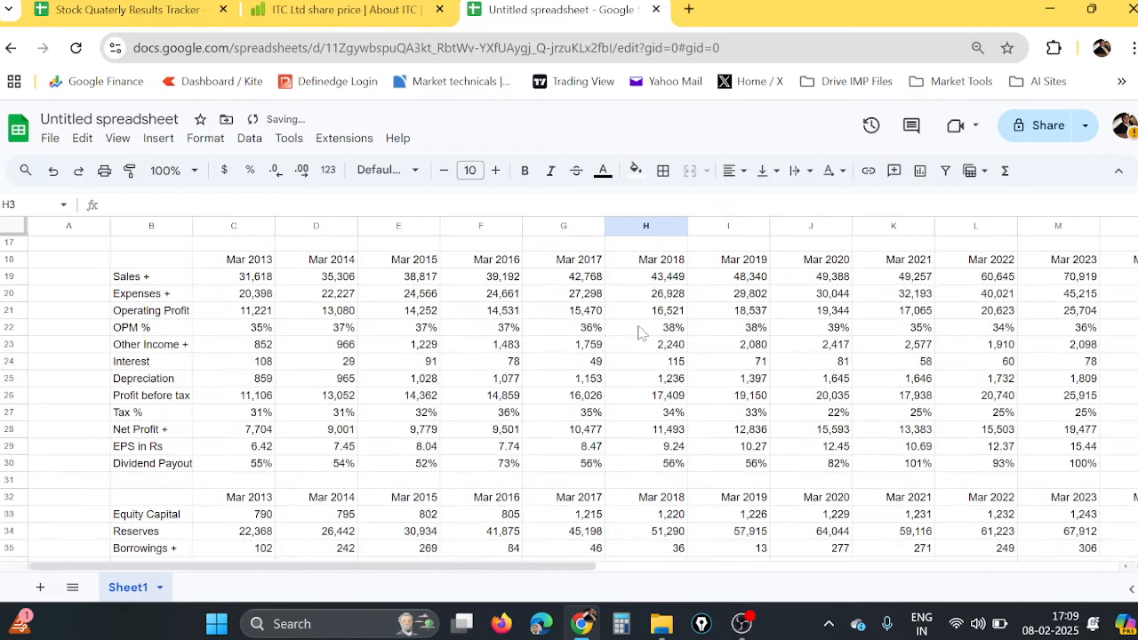
pyautogui.click(116, 4)
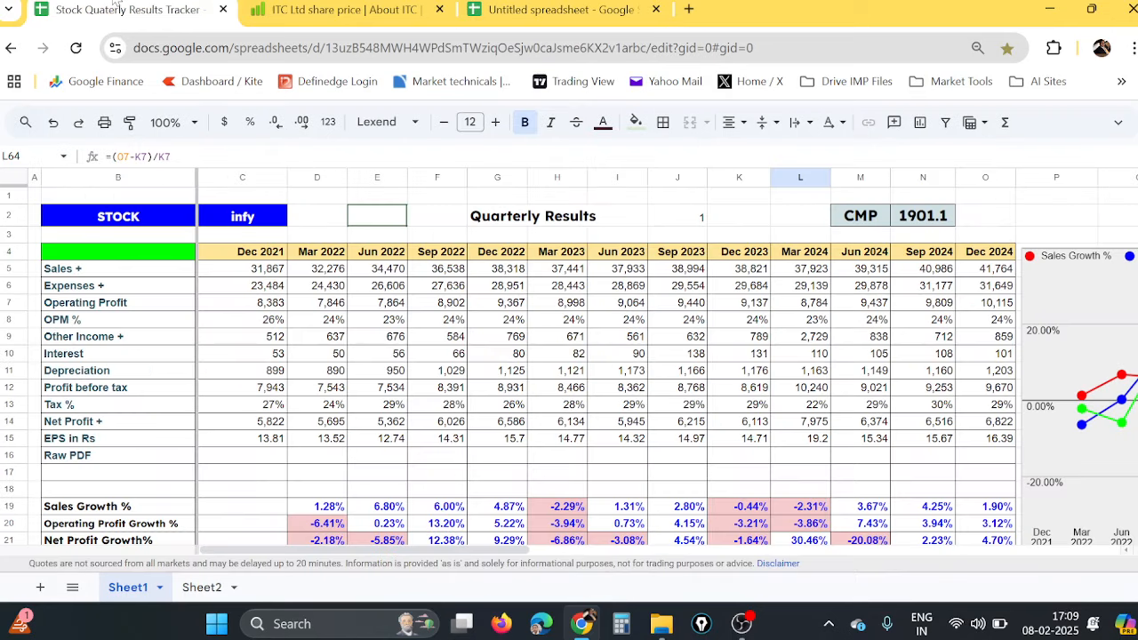
pyautogui.moveTo(418, 551); pyautogui.dragTo(651, 552)
pyautogui.scroll(-6, 596, 355)
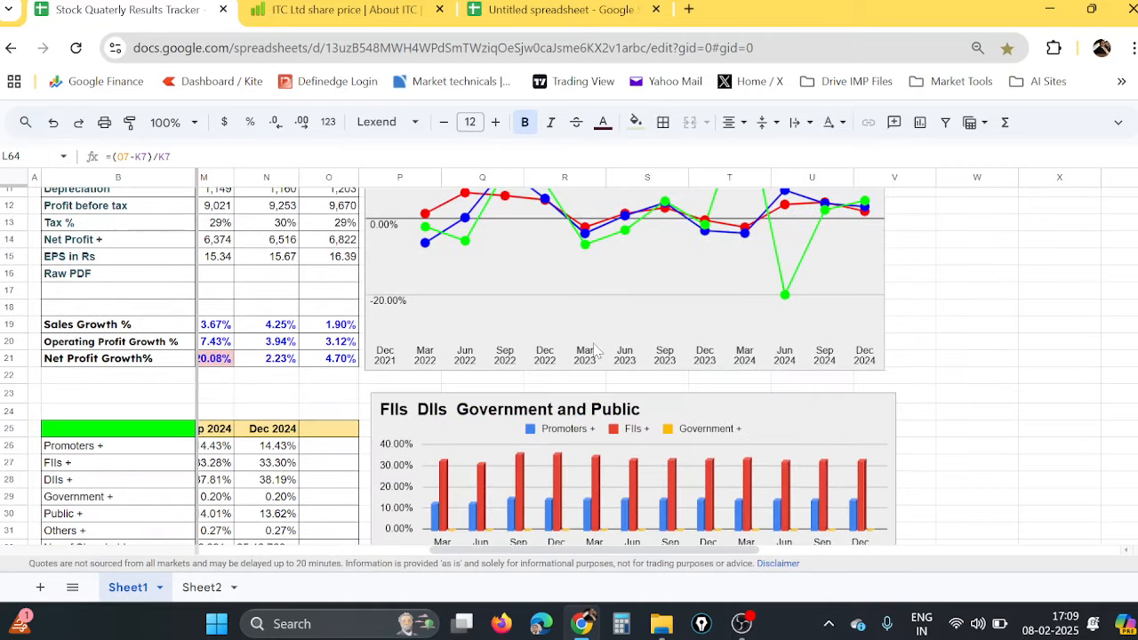
pyautogui.scroll(-5, 596, 350)
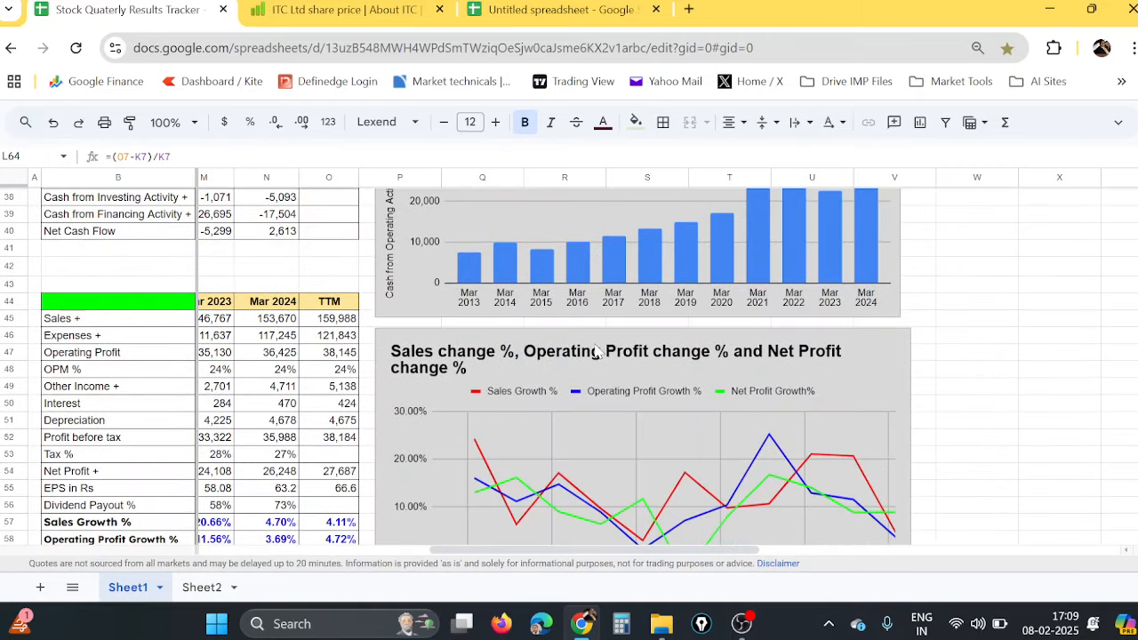
pyautogui.scroll(5, 538, 423)
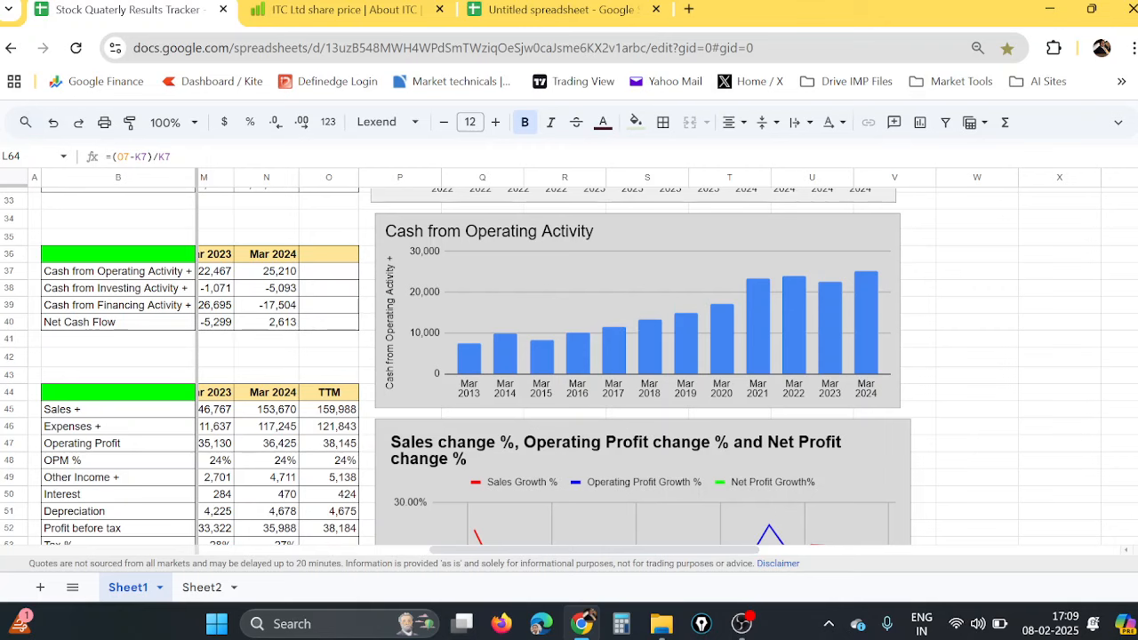
pyautogui.moveTo(594, 549); pyautogui.dragTo(138, 605)
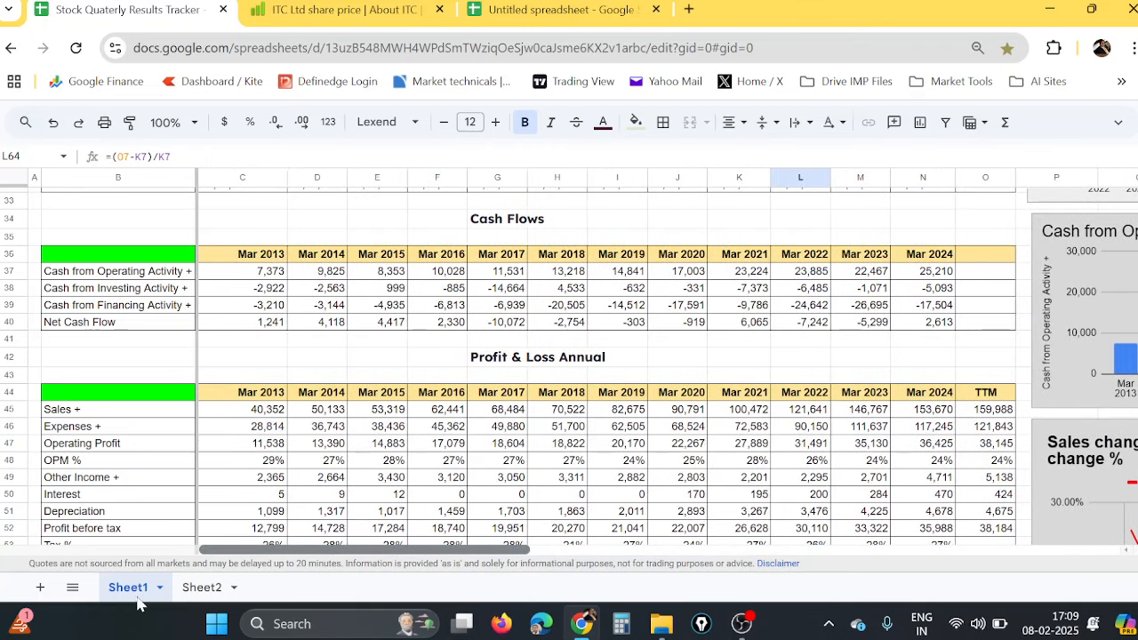
# - Compare the table layout of the untitled spreadsheet with that of the finished Stock Quaterly Results Tracker
pyautogui.click(599, 7)
pyautogui.scroll(-2, 353, 342)
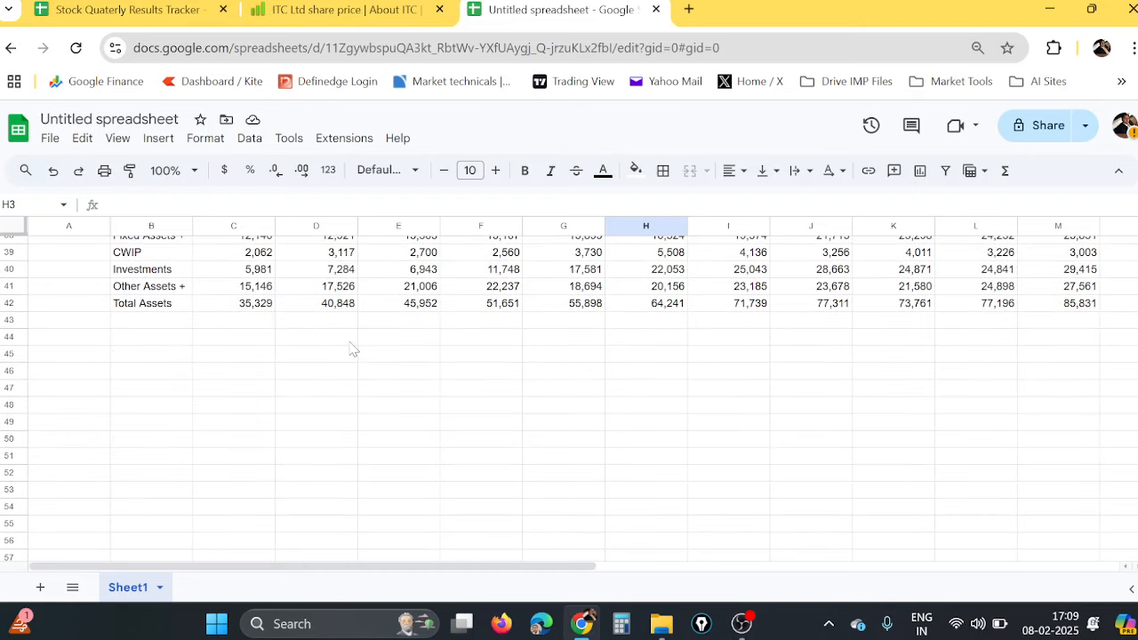
pyautogui.scroll(3, 354, 350)
pyautogui.click(185, 408)
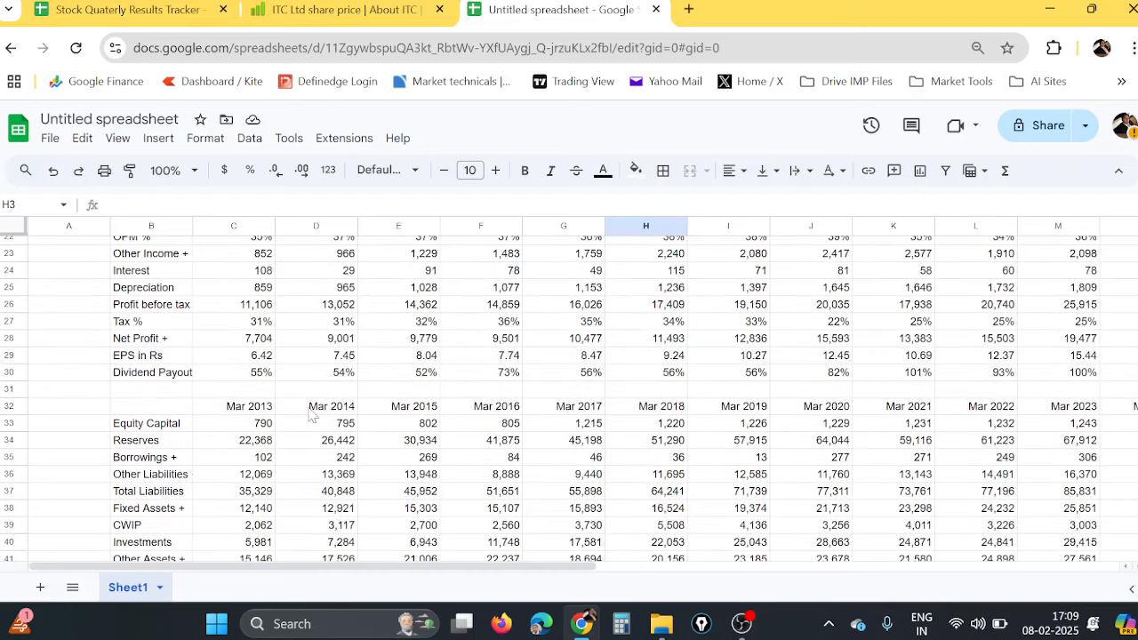
pyautogui.click(309, 409)
pyautogui.scroll(3, 402, 412)
pyautogui.scroll(2, 402, 417)
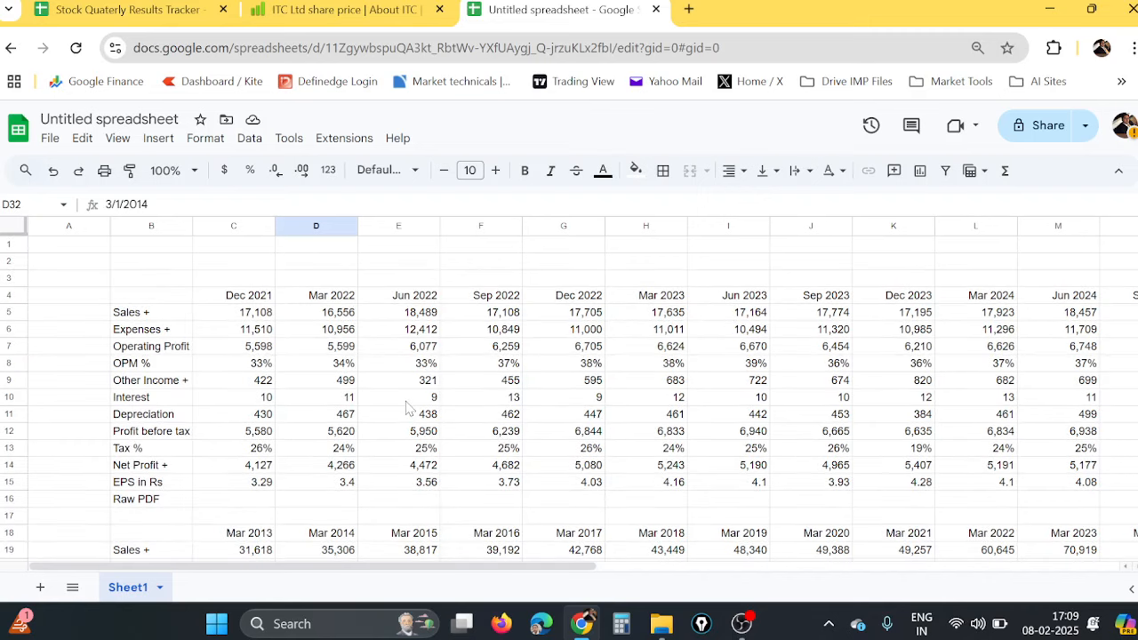
pyautogui.click(132, 7)
pyautogui.scroll(10, 503, 354)
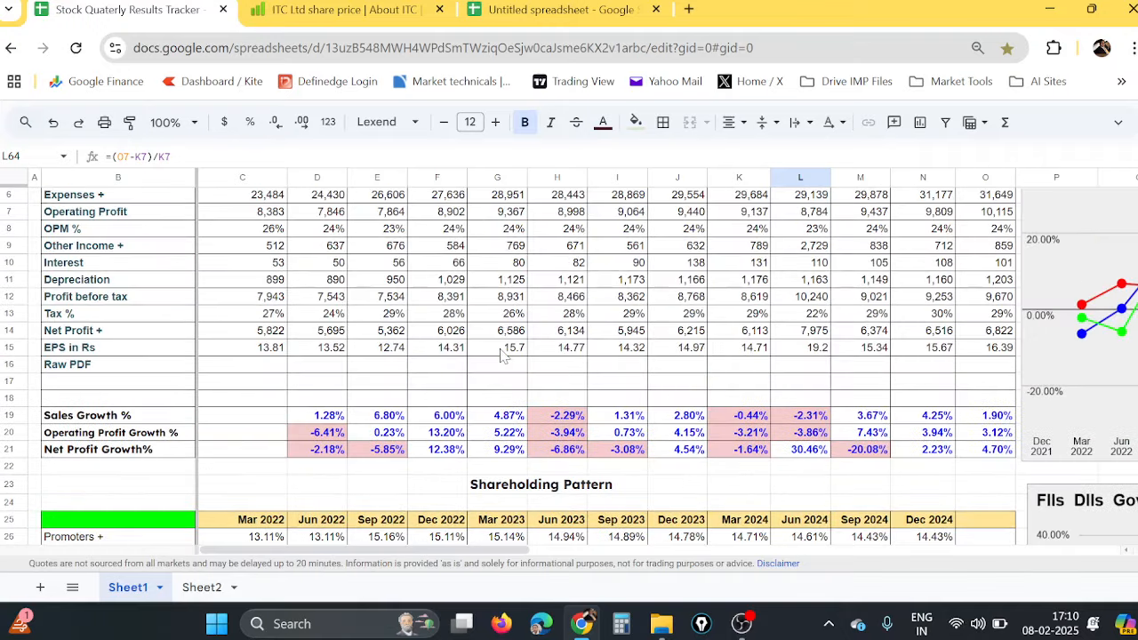
pyautogui.click(542, 11)
pyautogui.scroll(-2, 458, 335)
pyautogui.scroll(2, 447, 356)
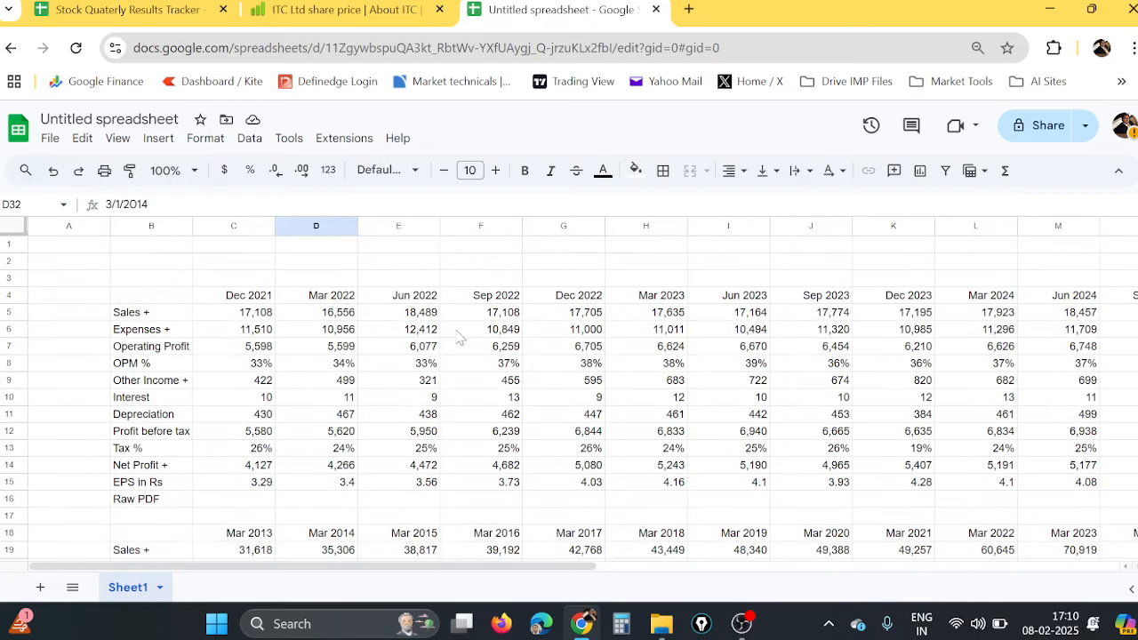
# - In the Stock Quaterly Results Tracker, examine the blank rows and the growth percentage rows below the quarterly results
pyautogui.click(125, 10)
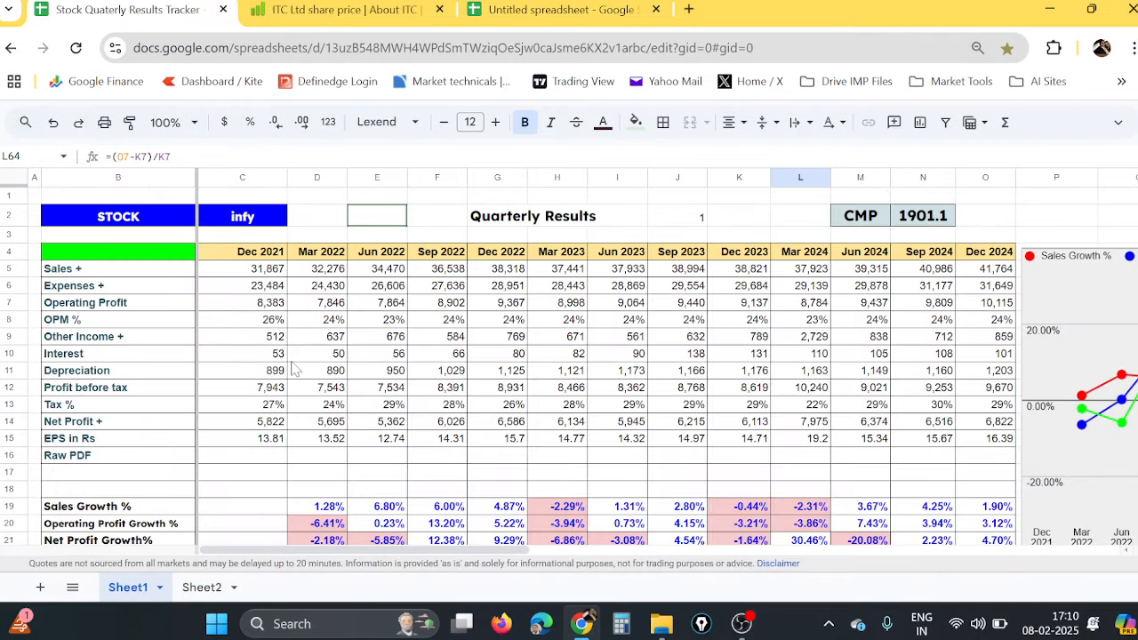
pyautogui.scroll(-2, 293, 367)
pyautogui.scroll(2, 295, 369)
pyautogui.scroll(-4, 324, 358)
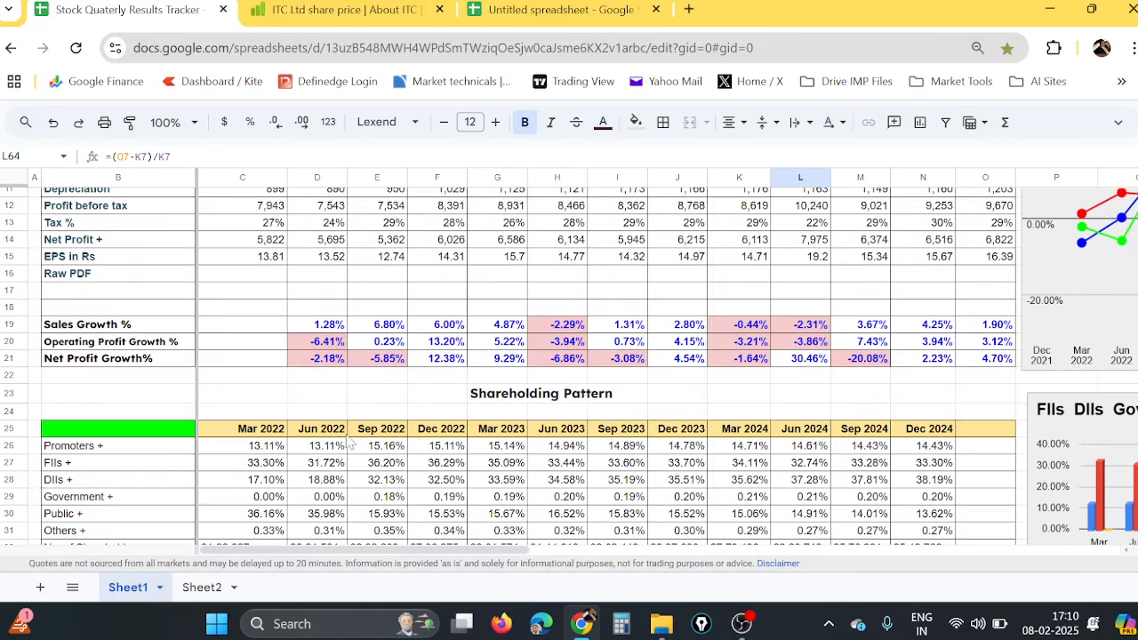
pyautogui.click(71, 325)
pyautogui.click(67, 290)
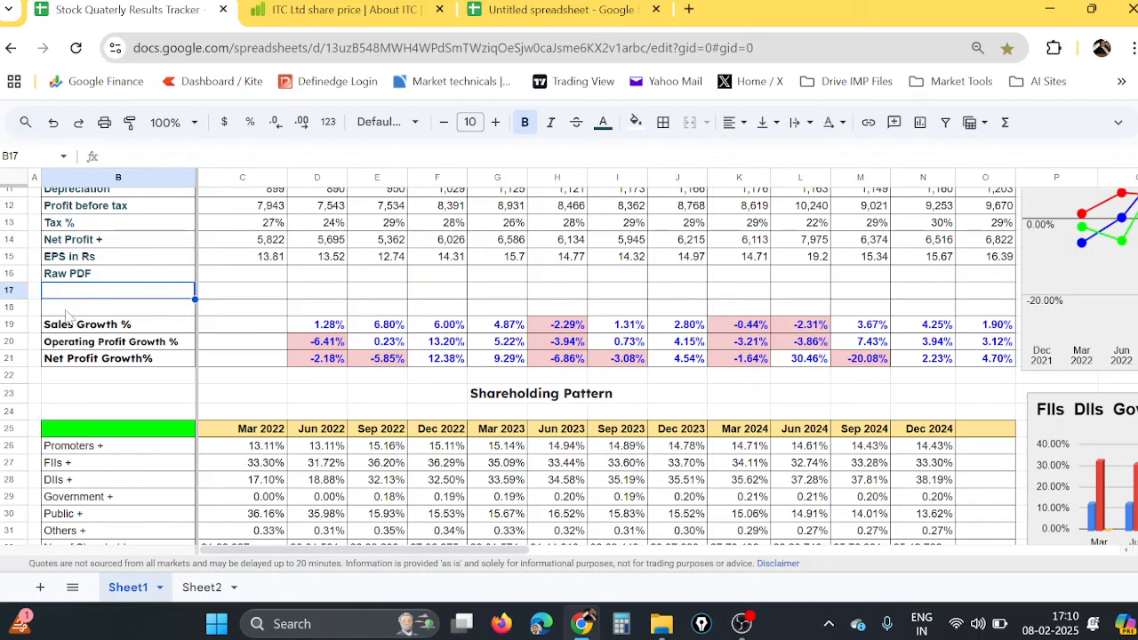
pyautogui.click(62, 329)
# - In the untitled spreadsheet, insert one row above row 17, between the quarterly and annual profit and loss tables
pyautogui.click(551, 10)
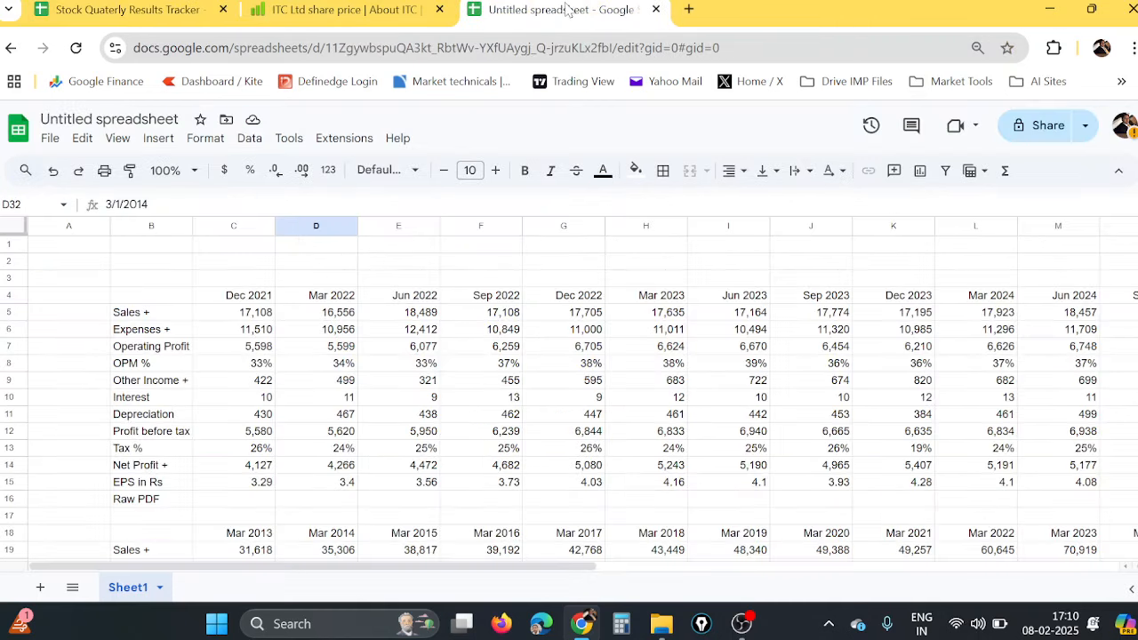
pyautogui.scroll(-3, 280, 299)
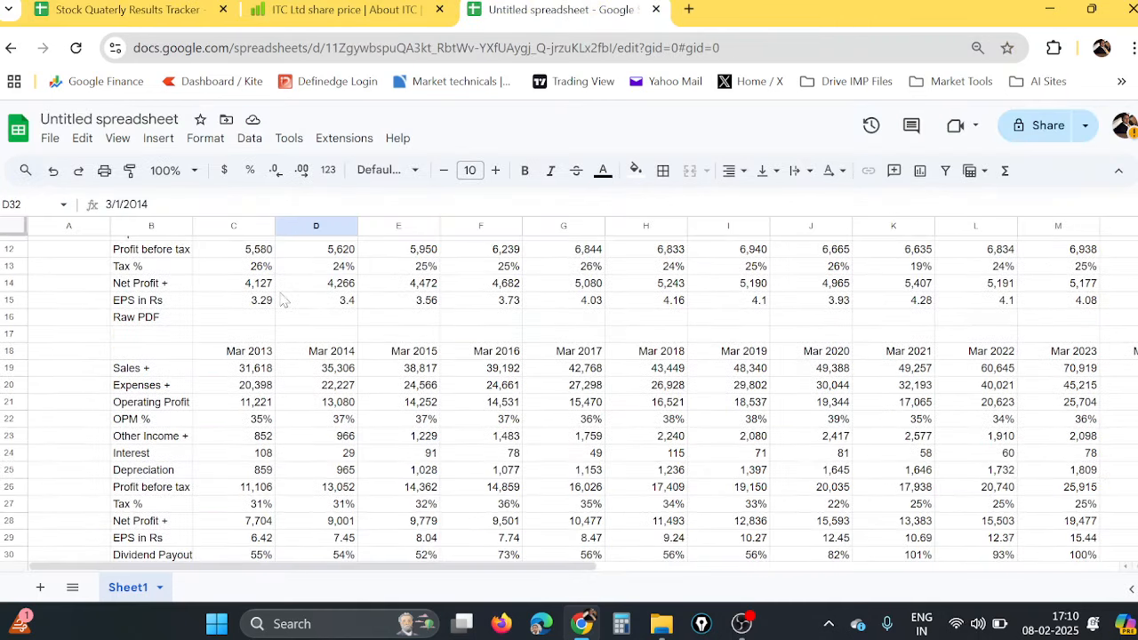
pyautogui.click(146, 320)
pyautogui.click(161, 336)
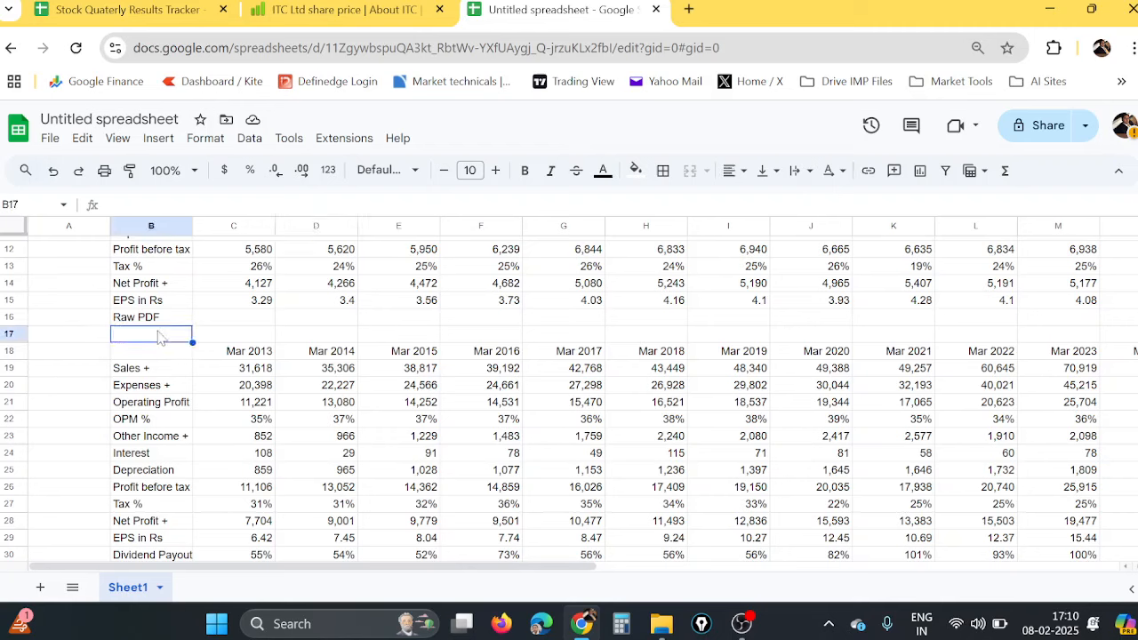
pyautogui.rightClick(18, 338)
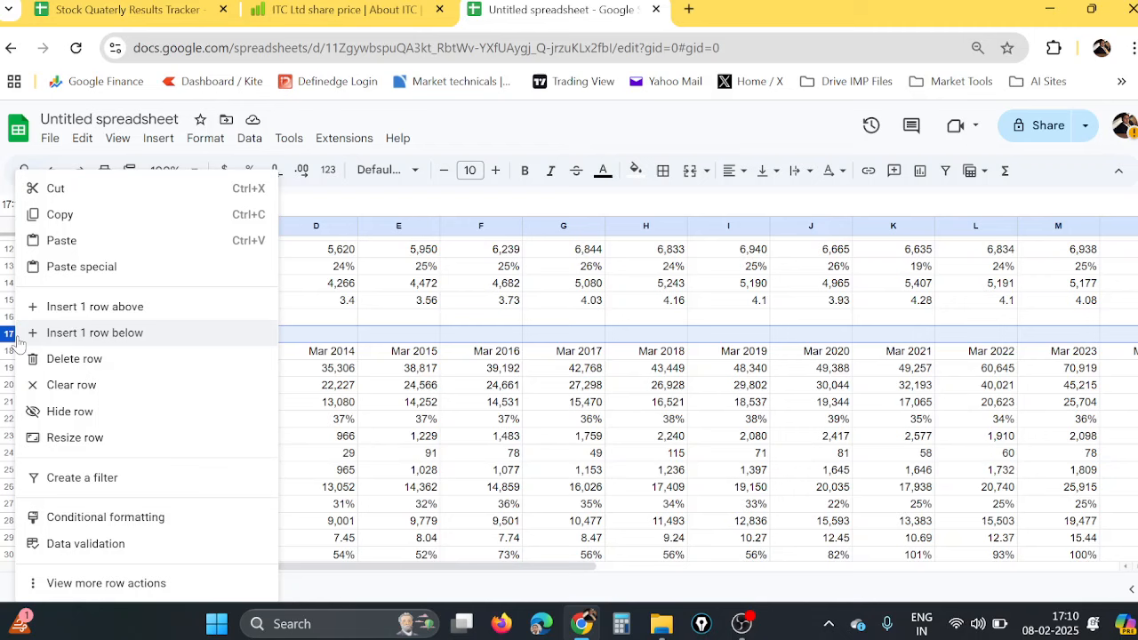
pyautogui.click(80, 308)
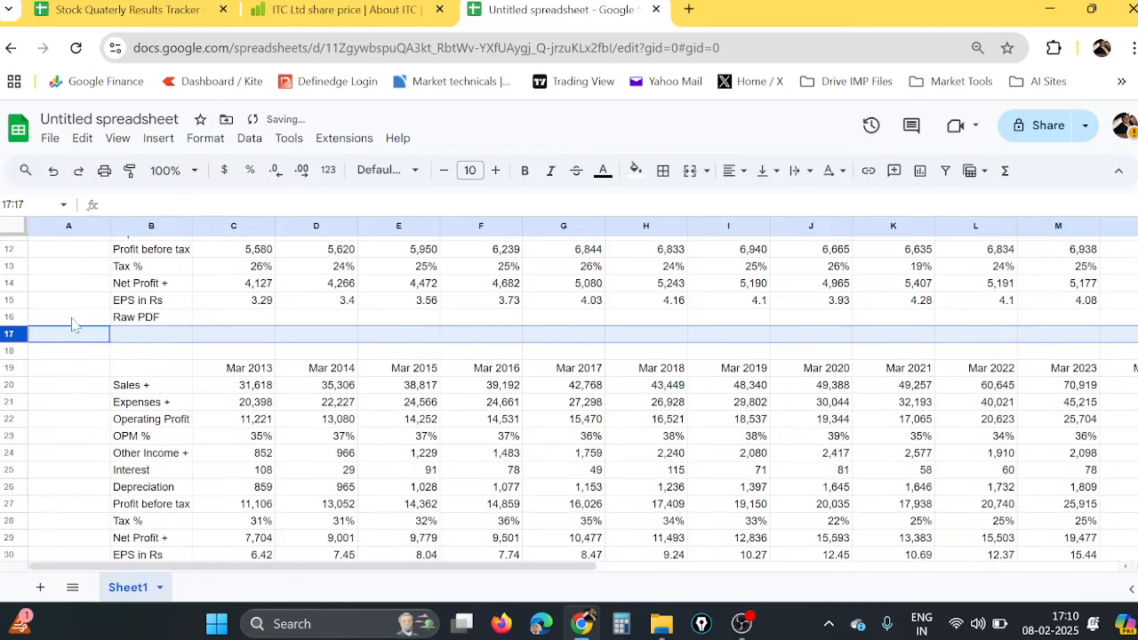
pyautogui.click(151, 338)
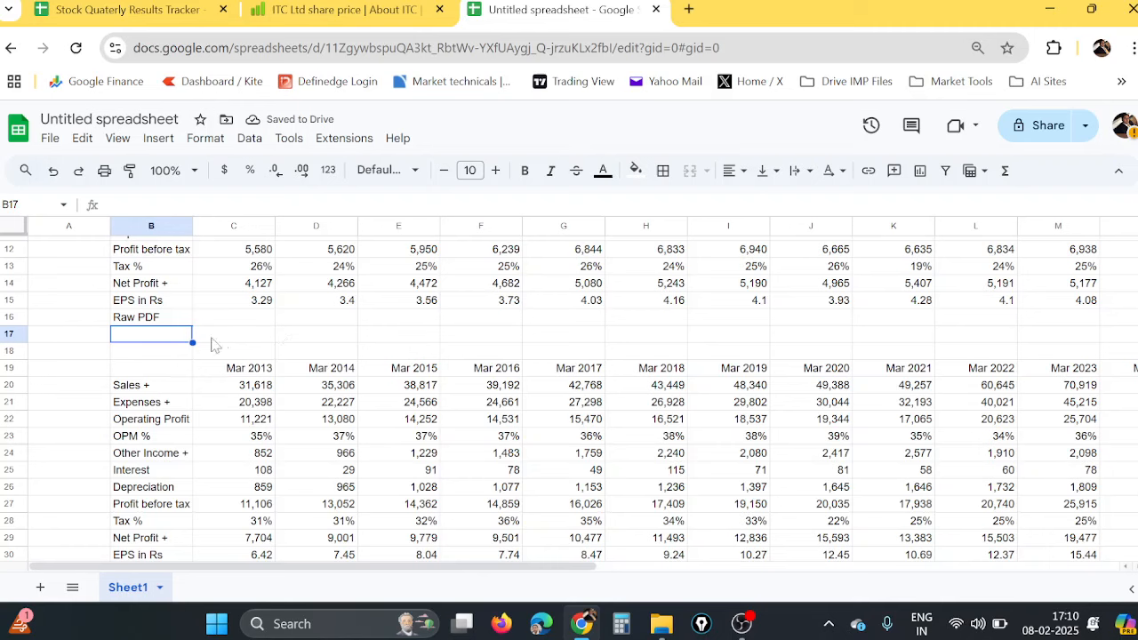
# - Check the blank space below the Raw PDF row against the Sales Growth % rows in the Stock Quaterly Results Tracker
pyautogui.click(269, 322)
pyautogui.click(347, 322)
pyautogui.click(348, 338)
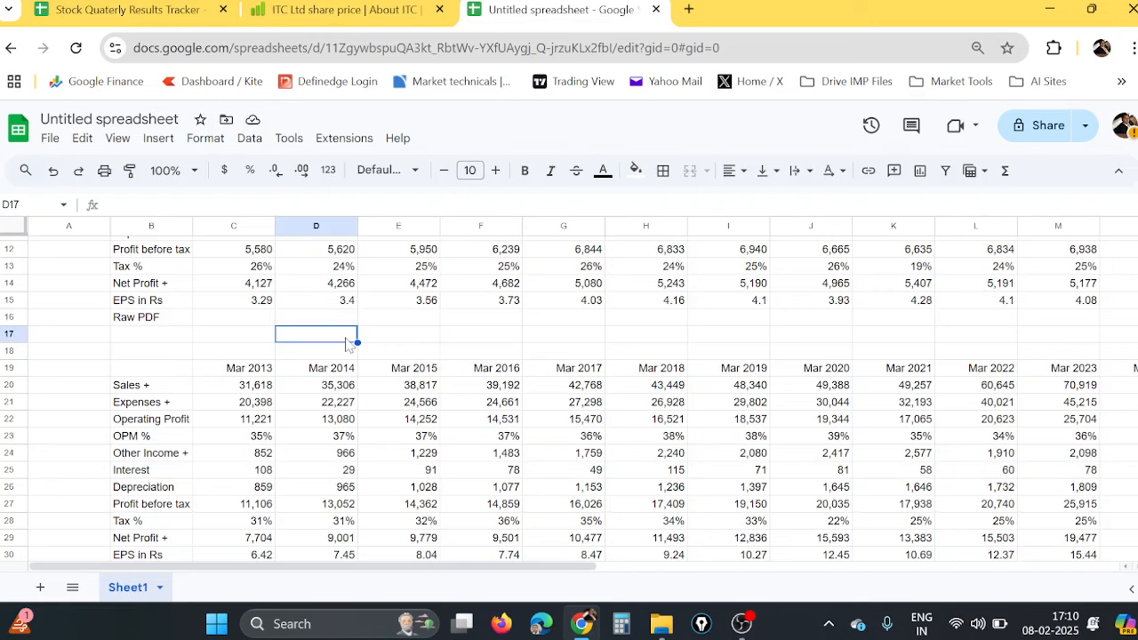
pyautogui.scroll(3, 347, 345)
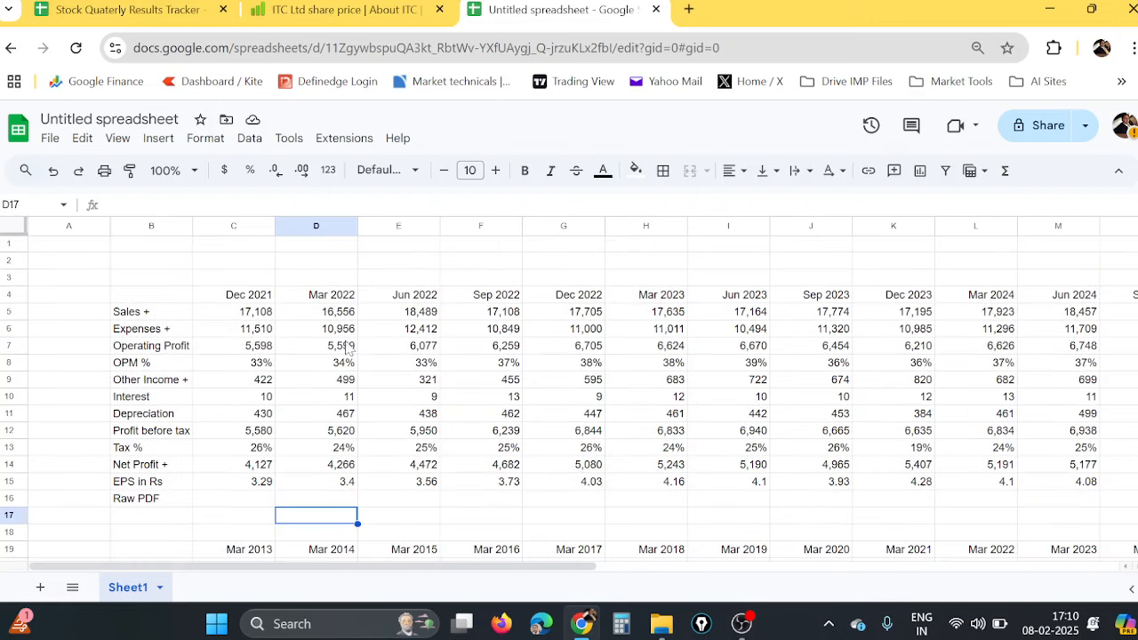
pyautogui.click(168, 504)
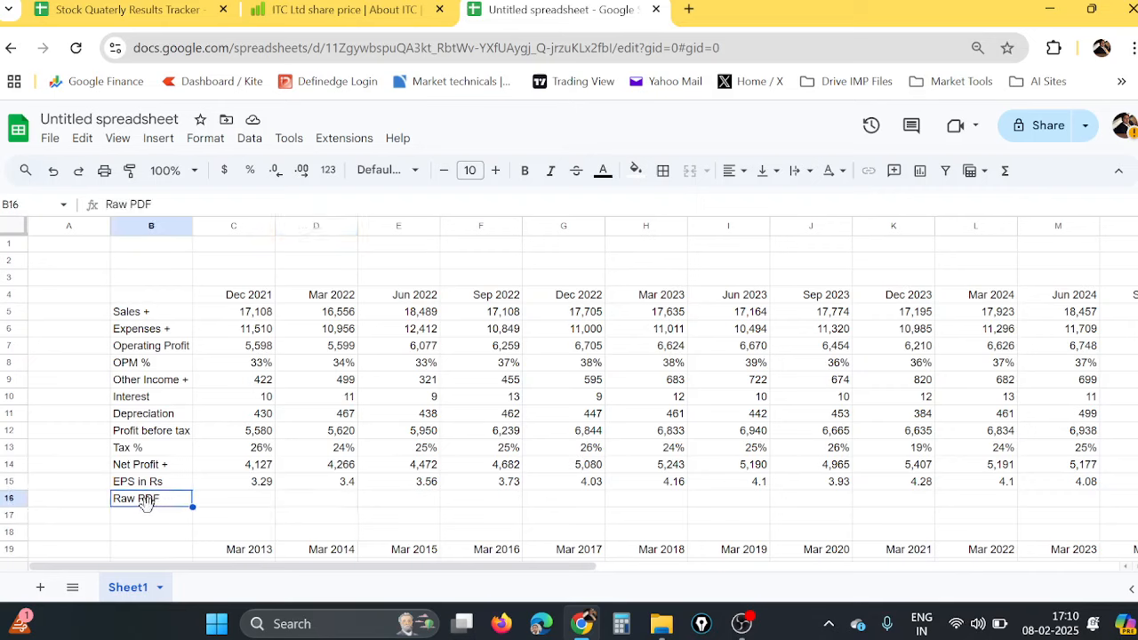
pyautogui.click(169, 518)
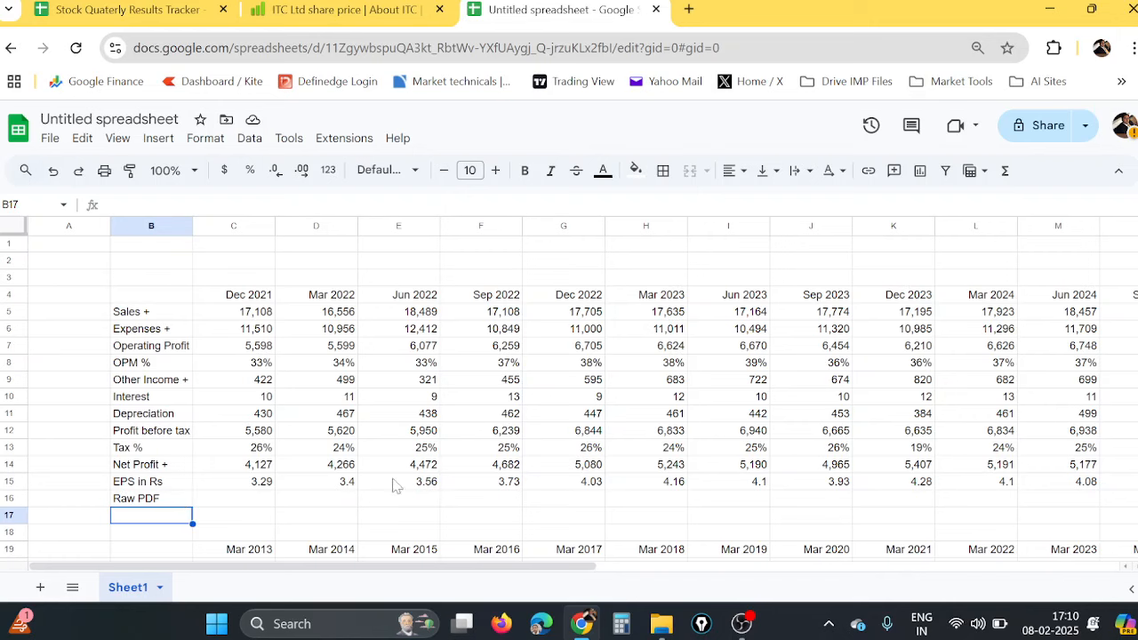
pyautogui.scroll(-2, 465, 458)
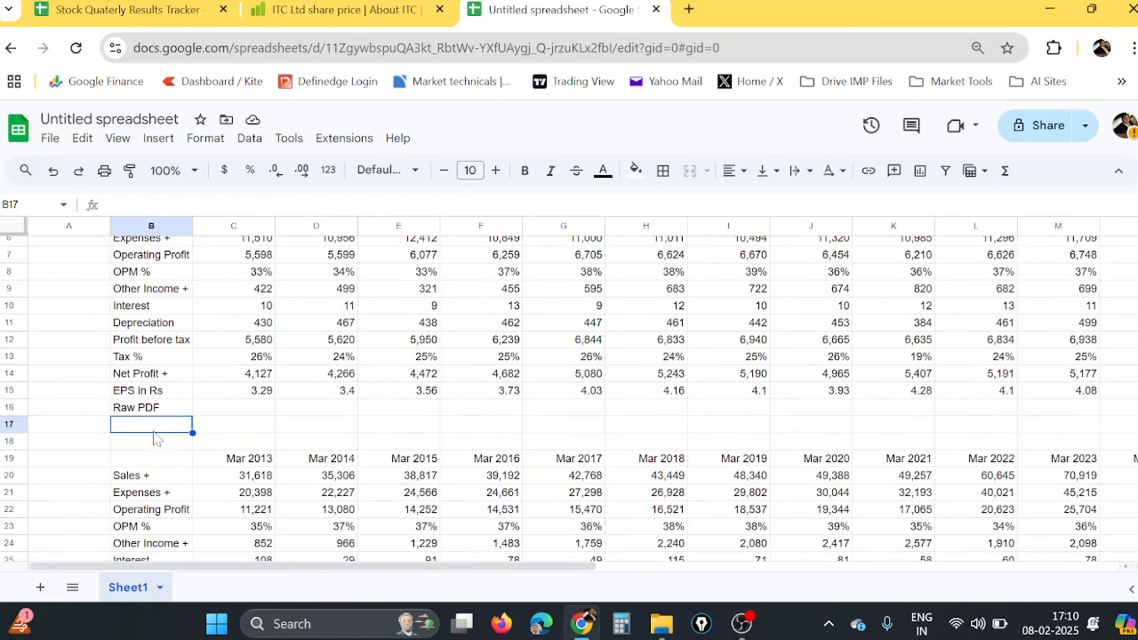
pyautogui.click(354, 10)
pyautogui.click(200, 10)
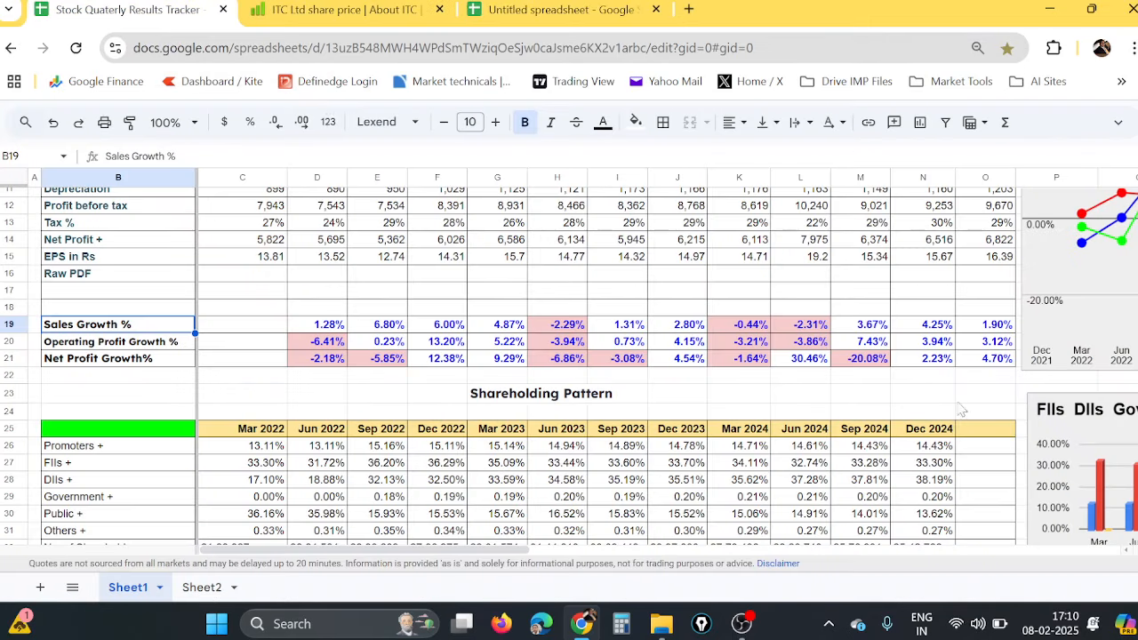
# - In the Stock Quaterly Results Tracker, examine the net profit growth formula and the YOY and QOQ growth summary table below the annual profit and loss
pyautogui.click(996, 360)
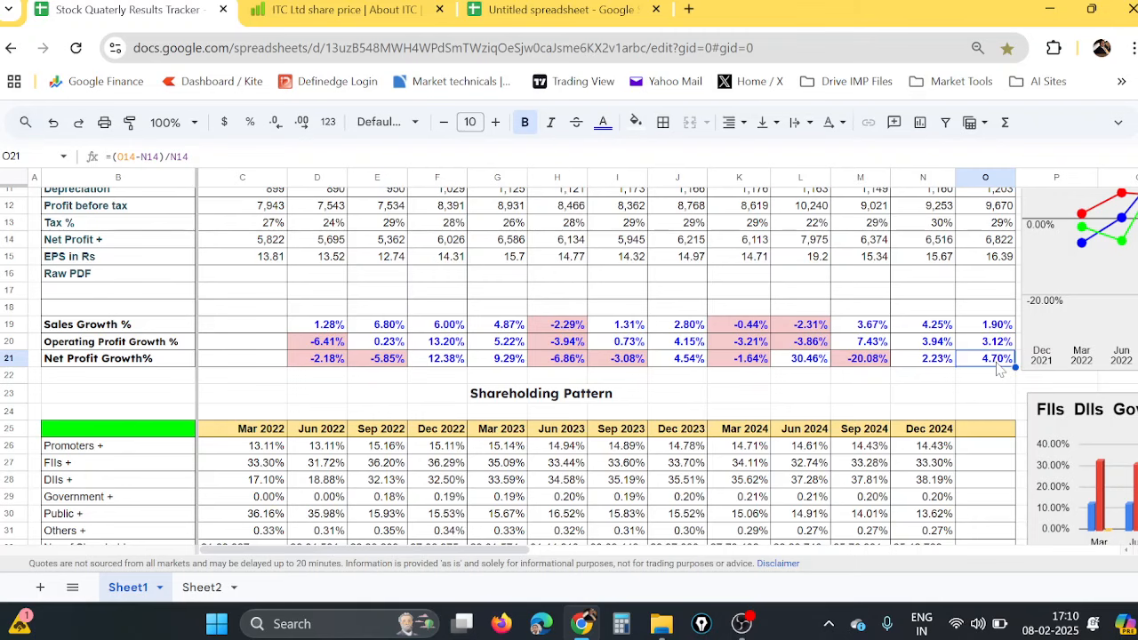
pyautogui.scroll(4, 996, 369)
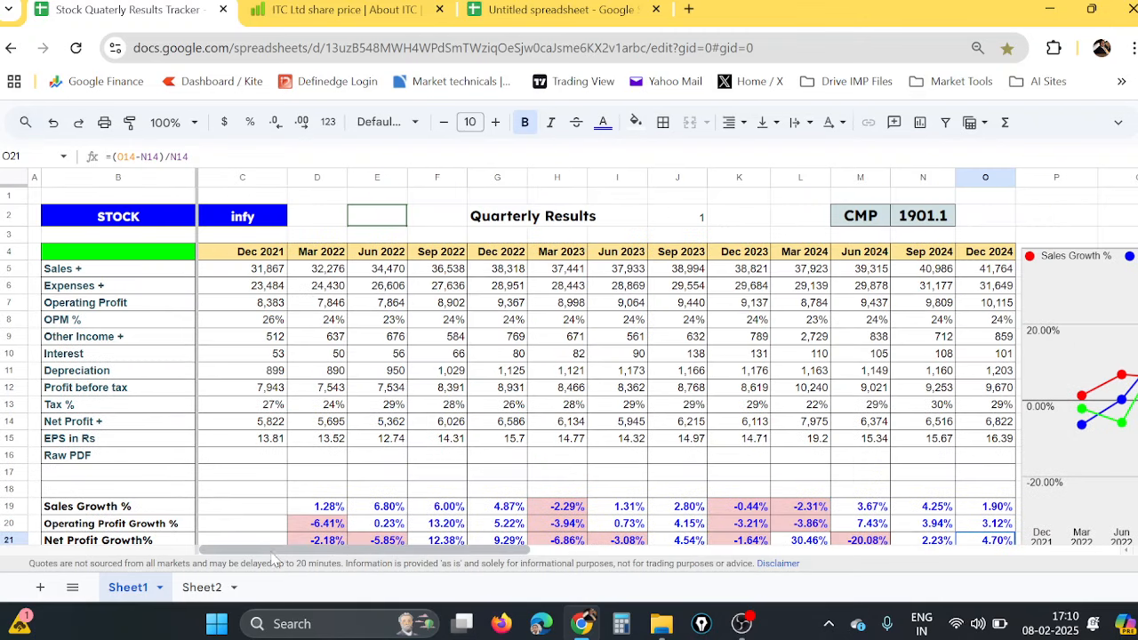
pyautogui.scroll(-10, 918, 482)
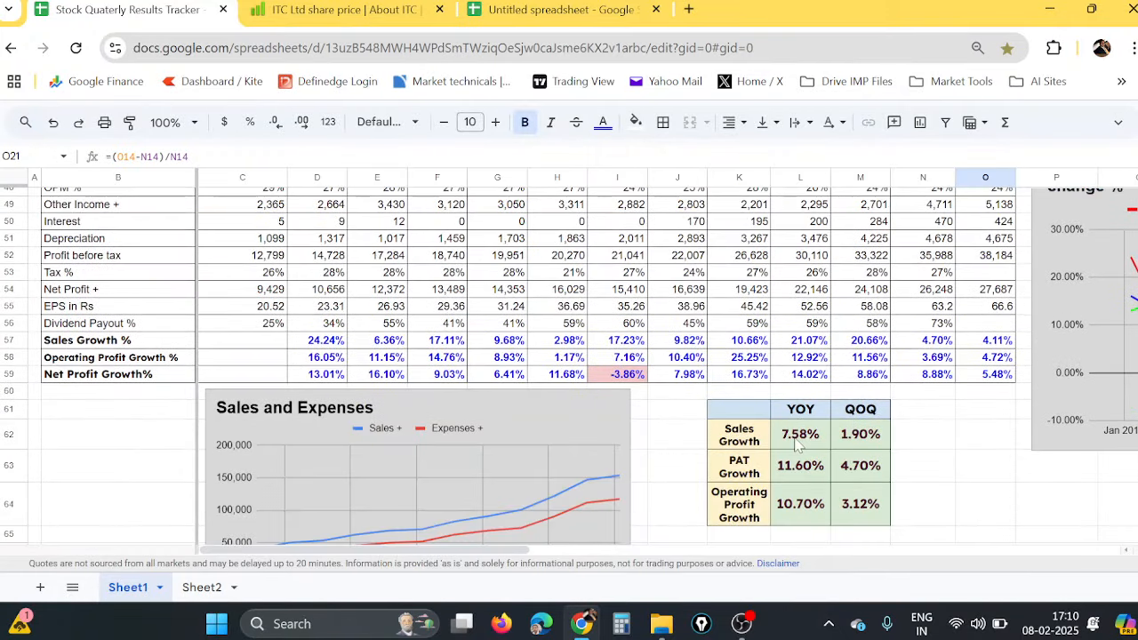
pyautogui.click(803, 411)
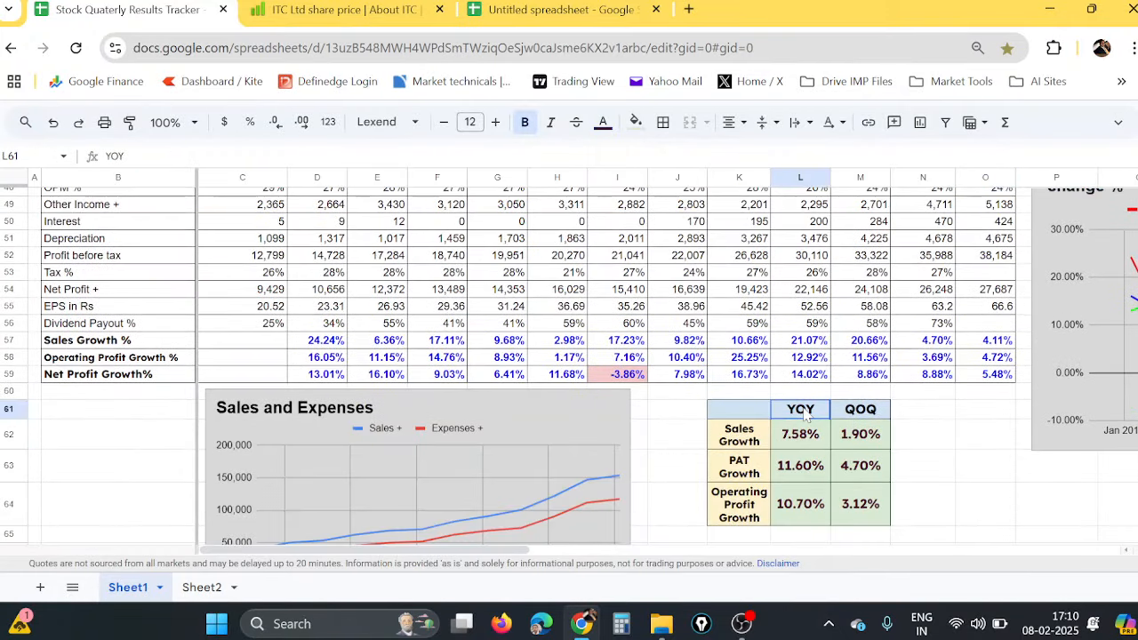
pyautogui.click(883, 411)
pyautogui.click(929, 436)
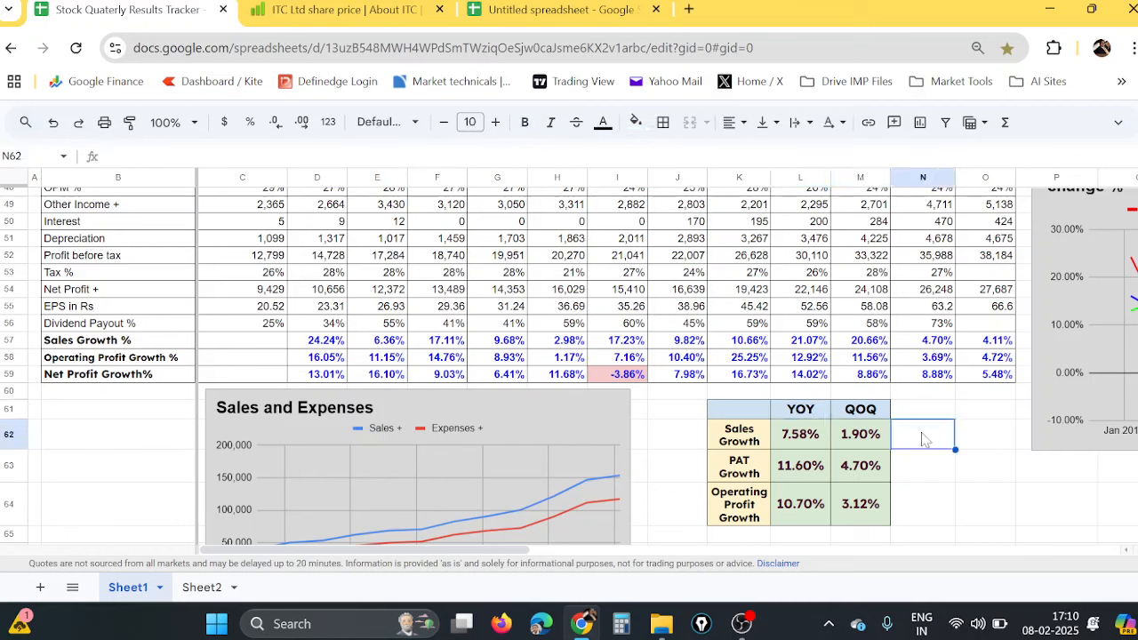
pyautogui.click(875, 413)
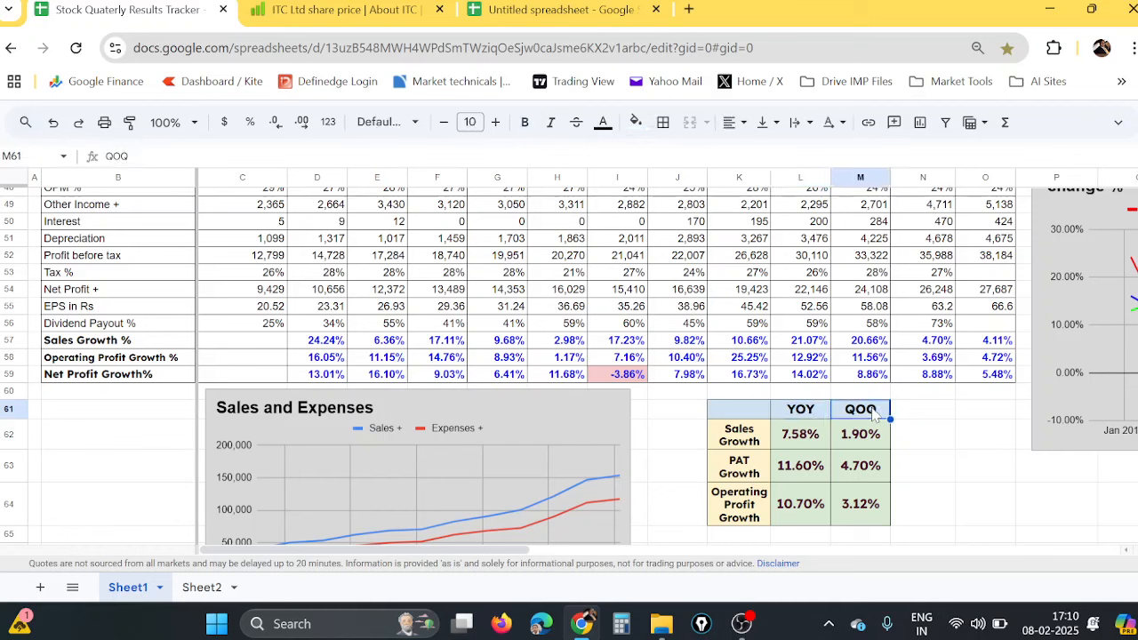
pyautogui.click(795, 414)
pyautogui.click(816, 448)
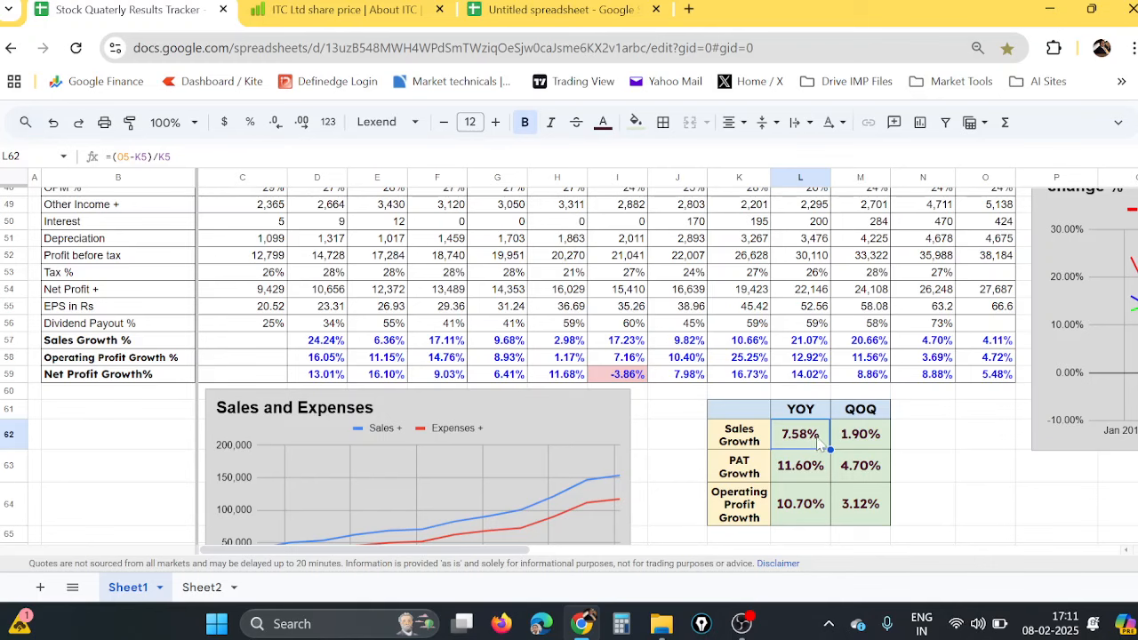
pyautogui.click(859, 437)
pyautogui.scroll(-5, 897, 451)
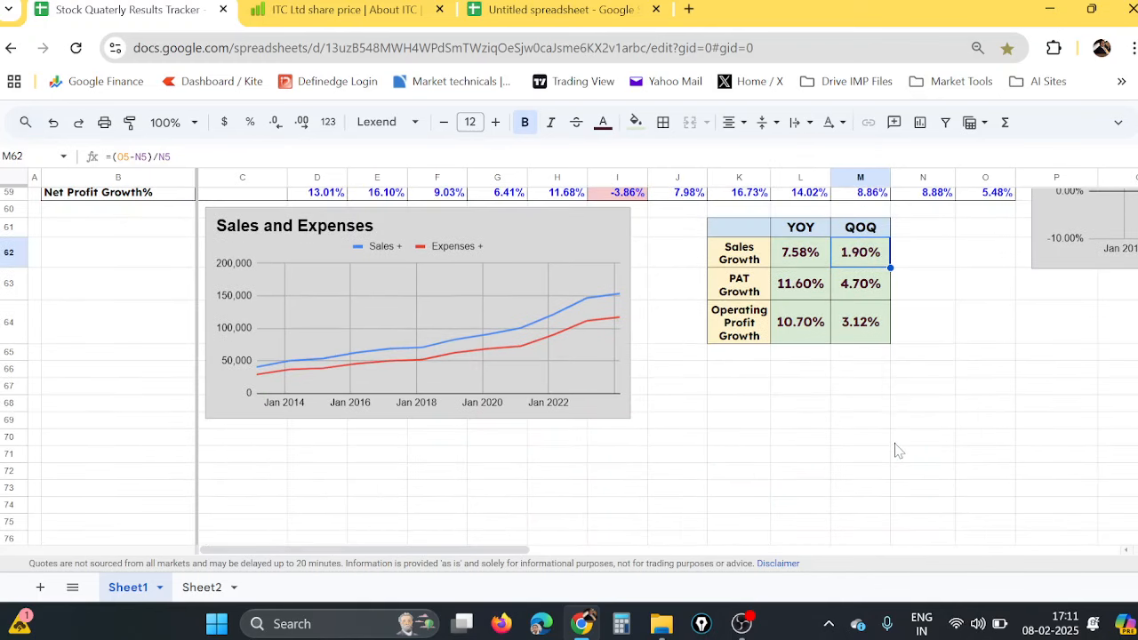
pyautogui.click(745, 372)
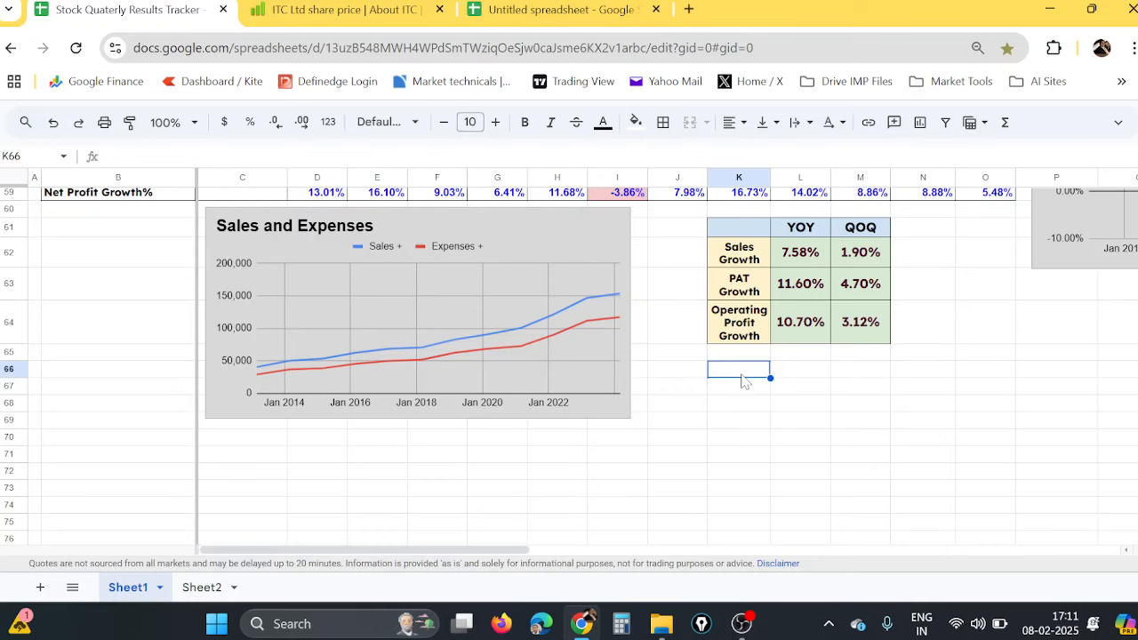
# - Review the finished tracker's quarterly, shareholding, cash flow and annual tables and compare their layout with the untitled spreadsheet
pyautogui.scroll(15, 744, 379)
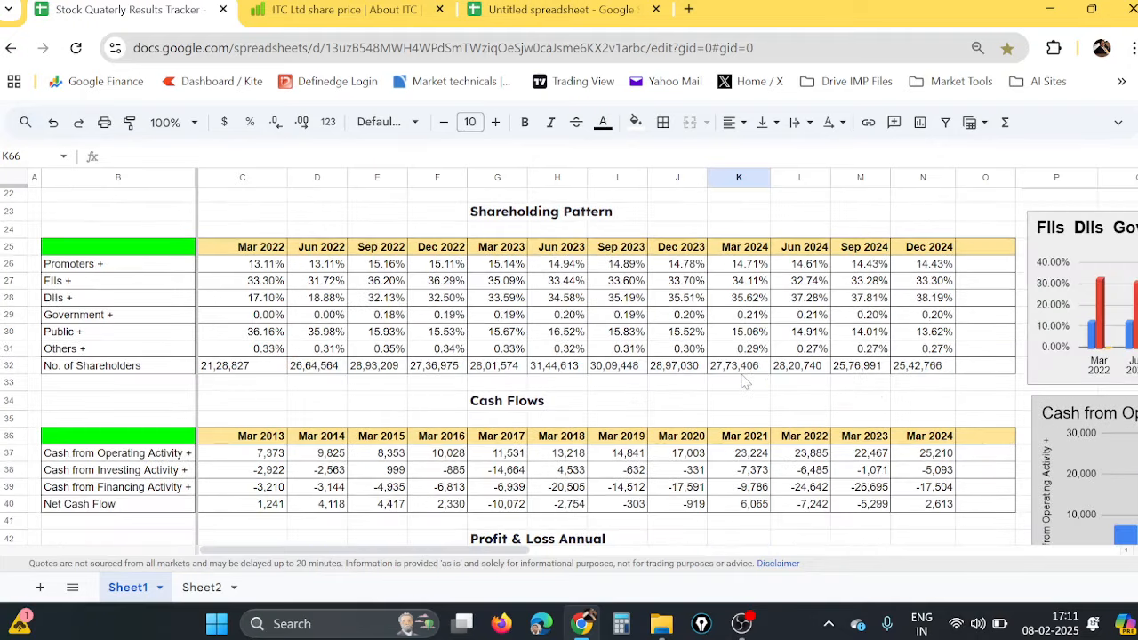
pyautogui.scroll(2, 745, 380)
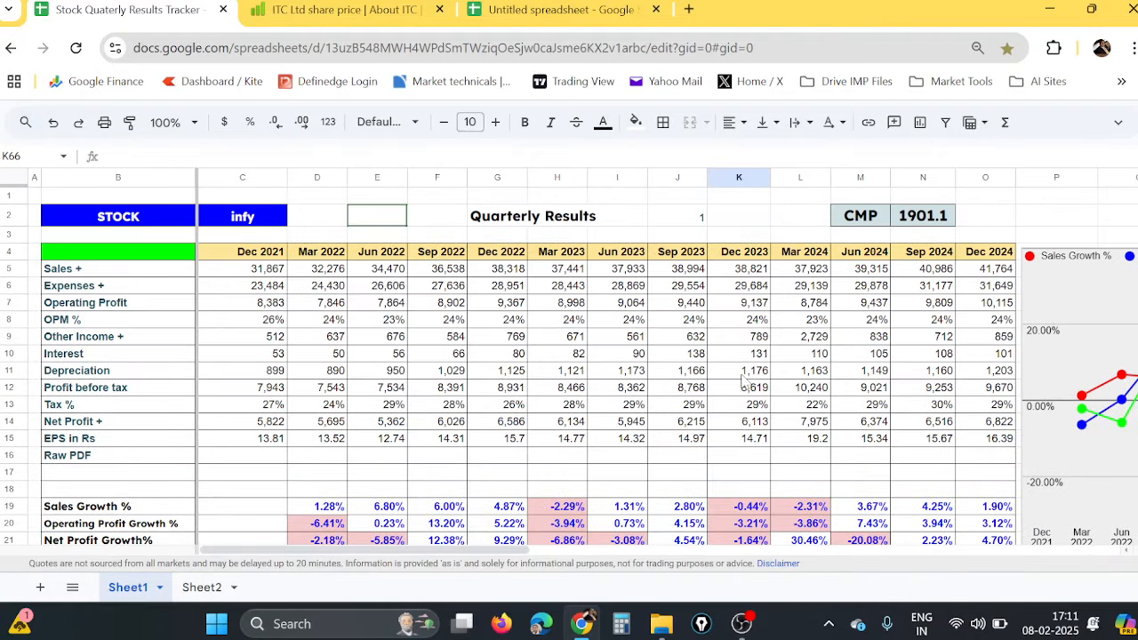
pyautogui.scroll(-8, 744, 380)
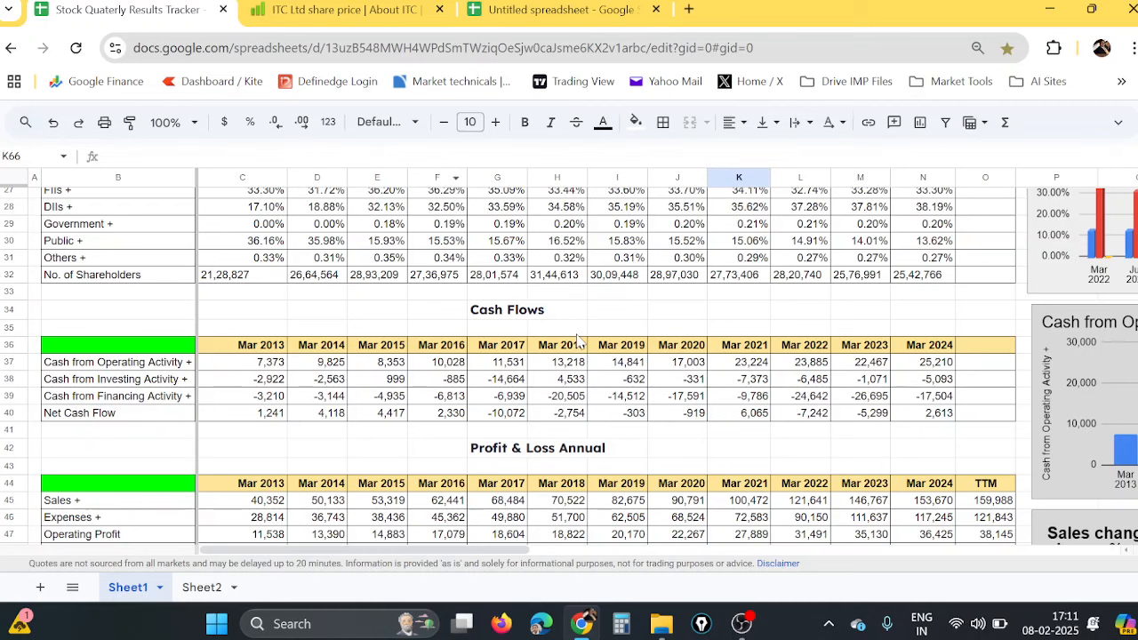
pyautogui.scroll(-7, 644, 356)
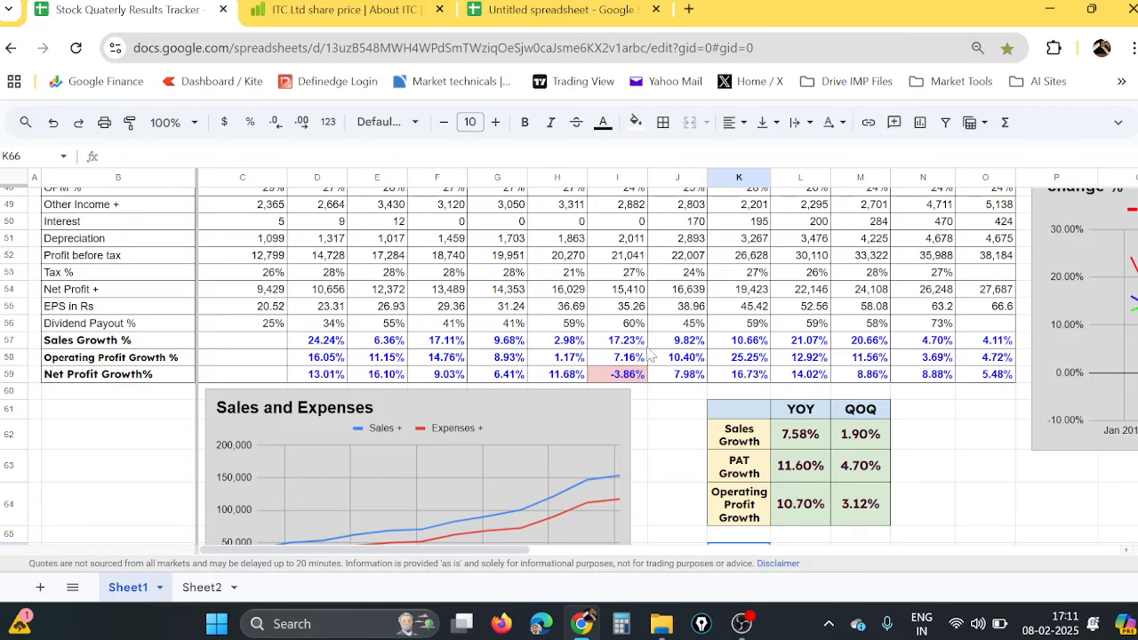
pyautogui.scroll(5, 650, 353)
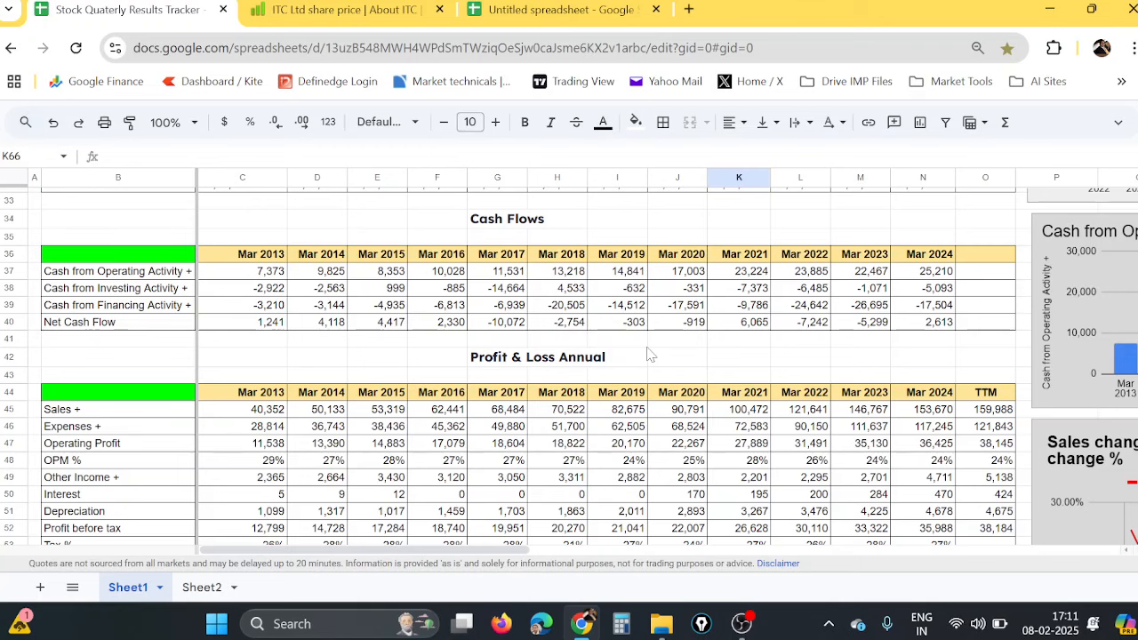
pyautogui.click(525, 9)
pyautogui.scroll(3, 434, 464)
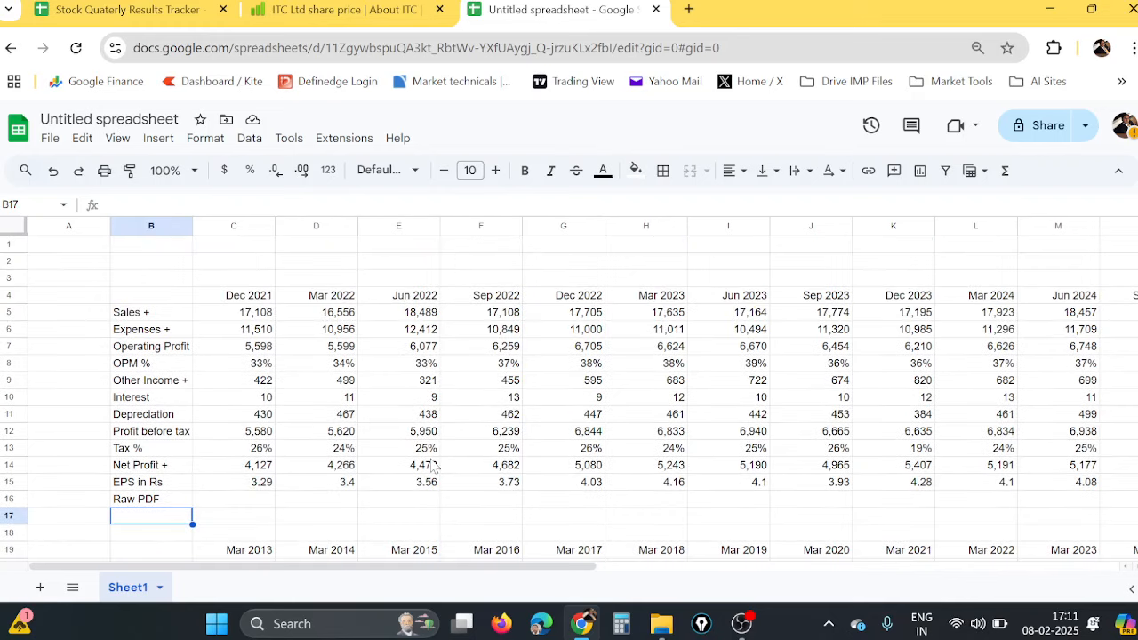
pyautogui.click(364, 11)
pyautogui.click(96, 18)
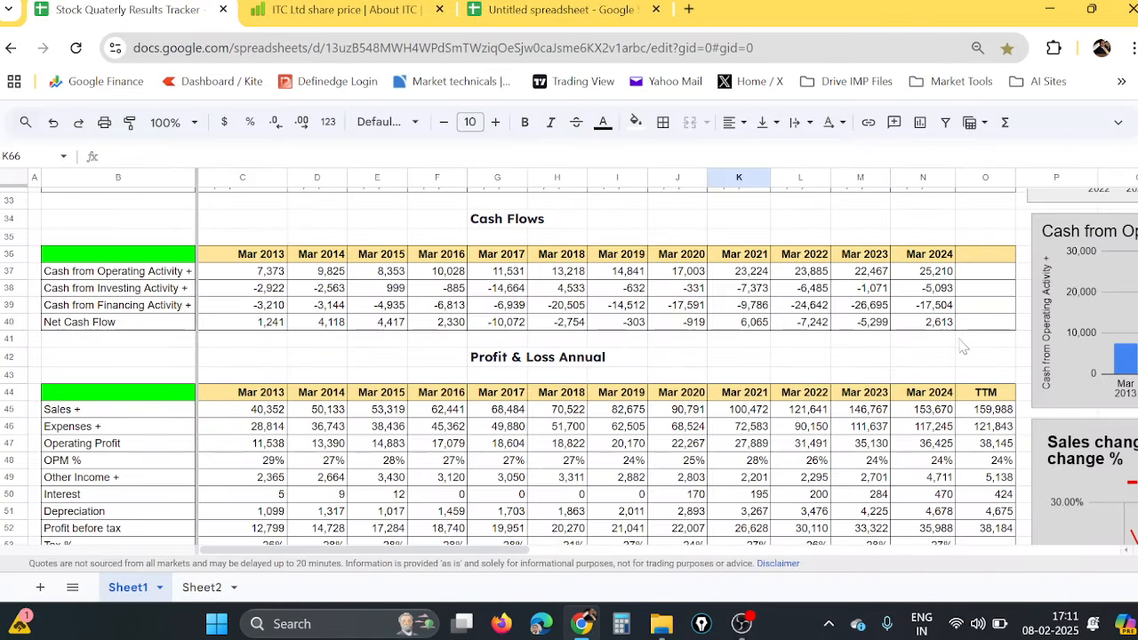
pyautogui.scroll(5, 438, 488)
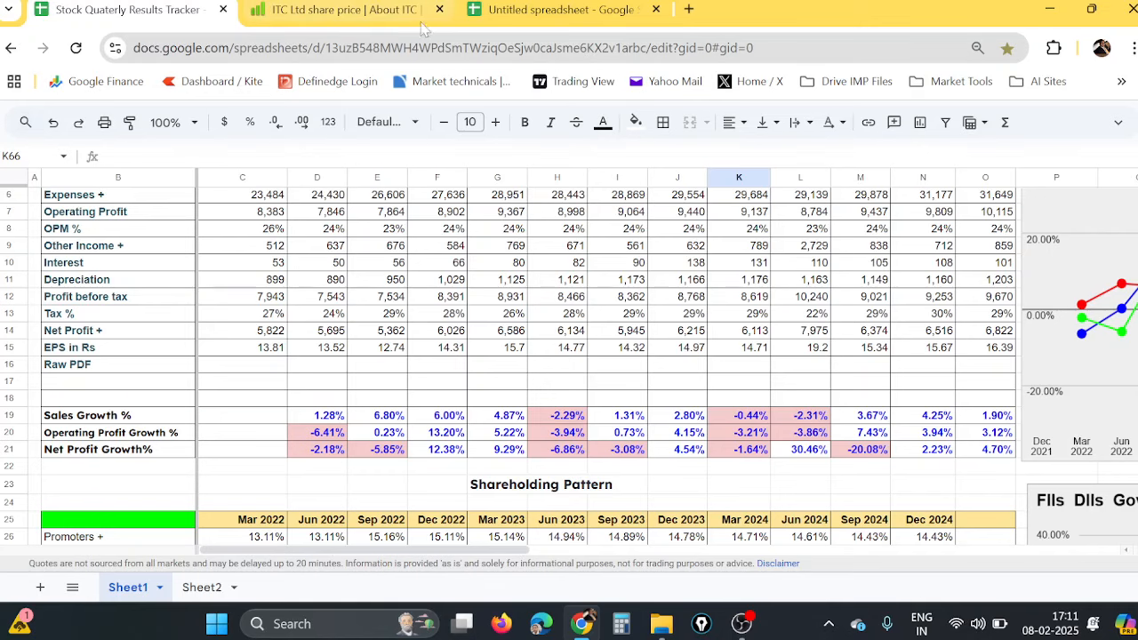
pyautogui.click(587, 9)
pyautogui.click(149, 18)
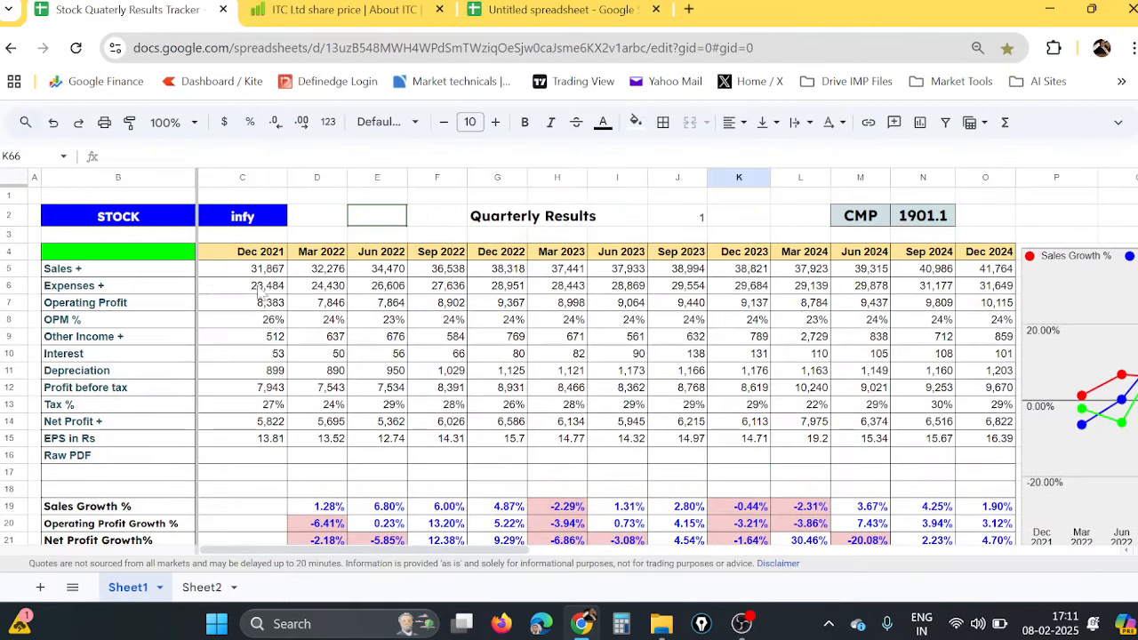
# - Set the stock symbol in cell C2 of the finished tracker to sbin and check the quarterly results
pyautogui.click(247, 219)
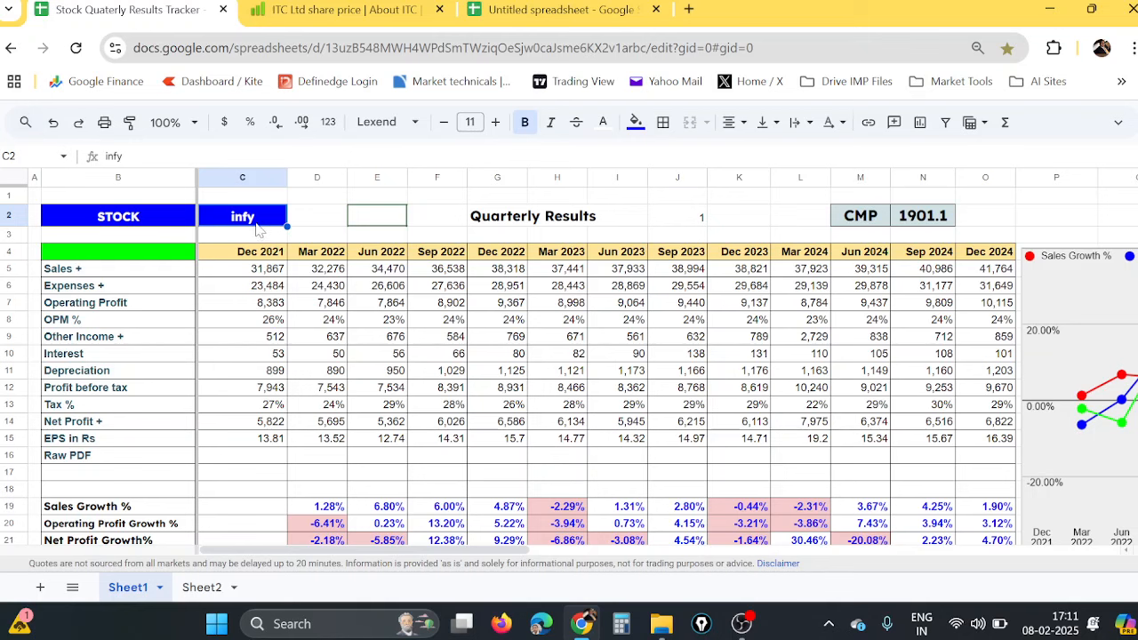
pyautogui.write('sbin')
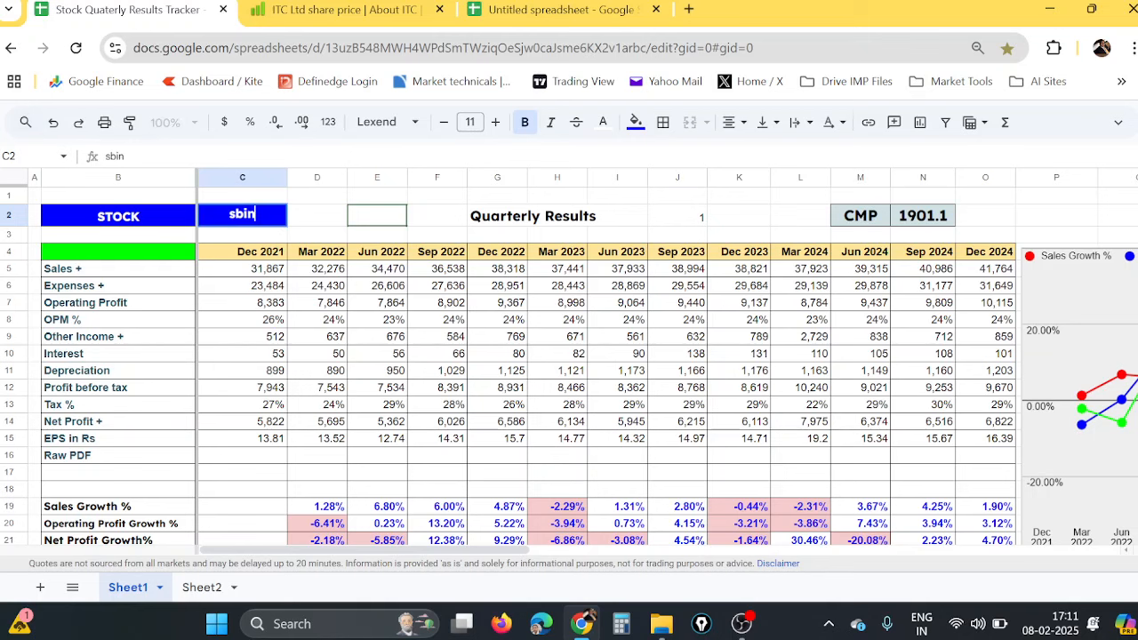
pyautogui.press('Return')
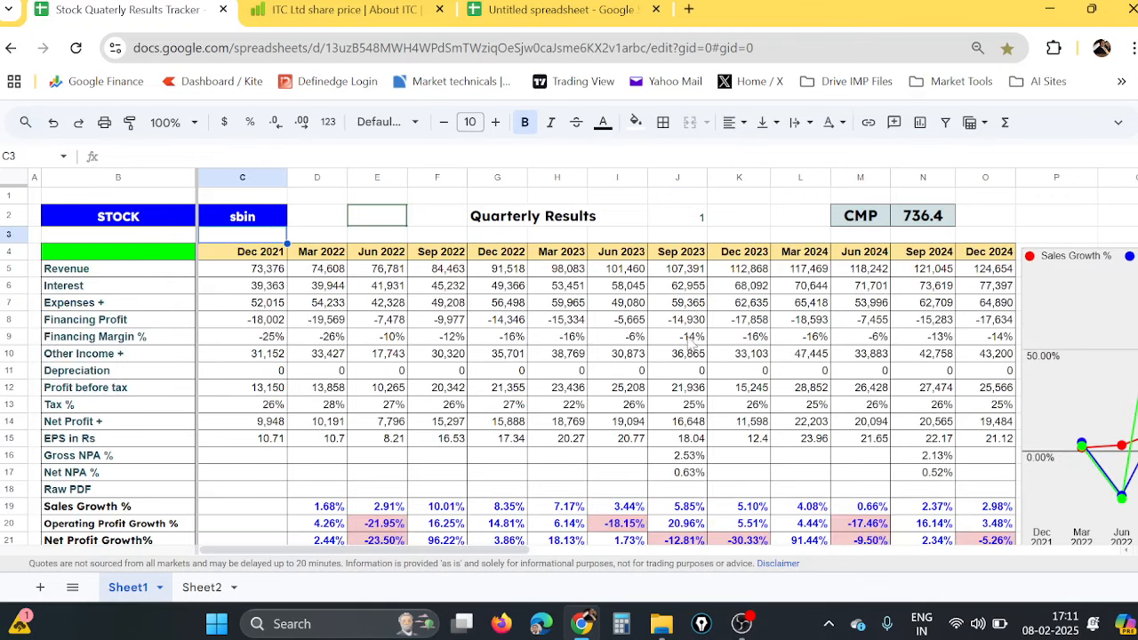
pyautogui.scroll(-2, 205, 258)
pyautogui.scroll(2, 140, 284)
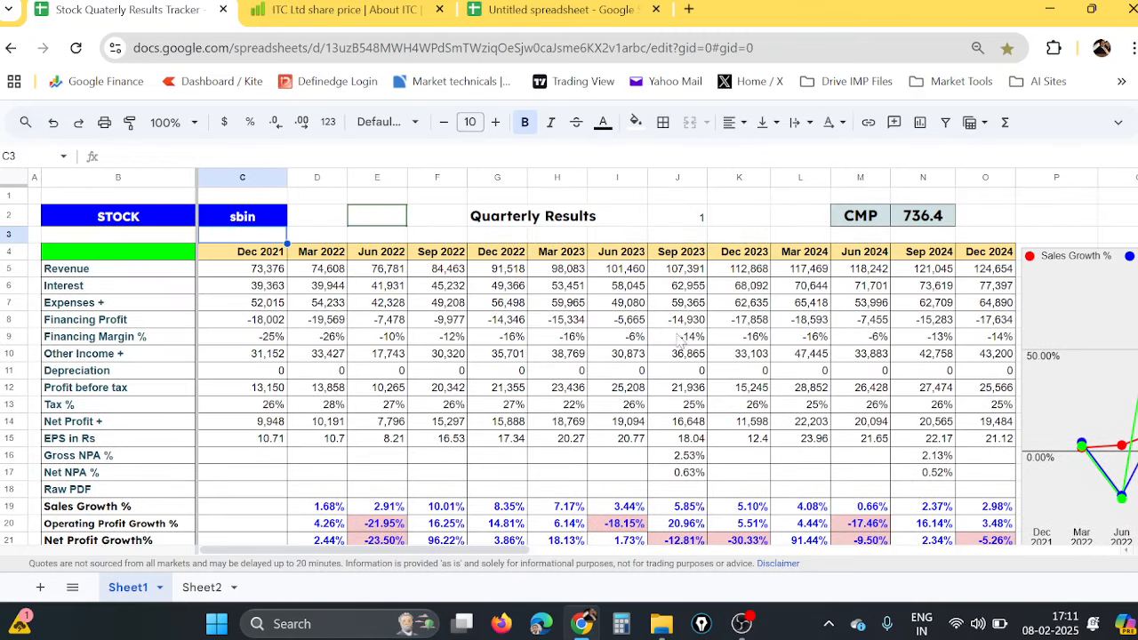
# - In the untitled spreadsheet, check the quarterly table's import formula and enter sbin as the stock symbol in cell C2
pyautogui.click(560, 10)
pyautogui.click(153, 301)
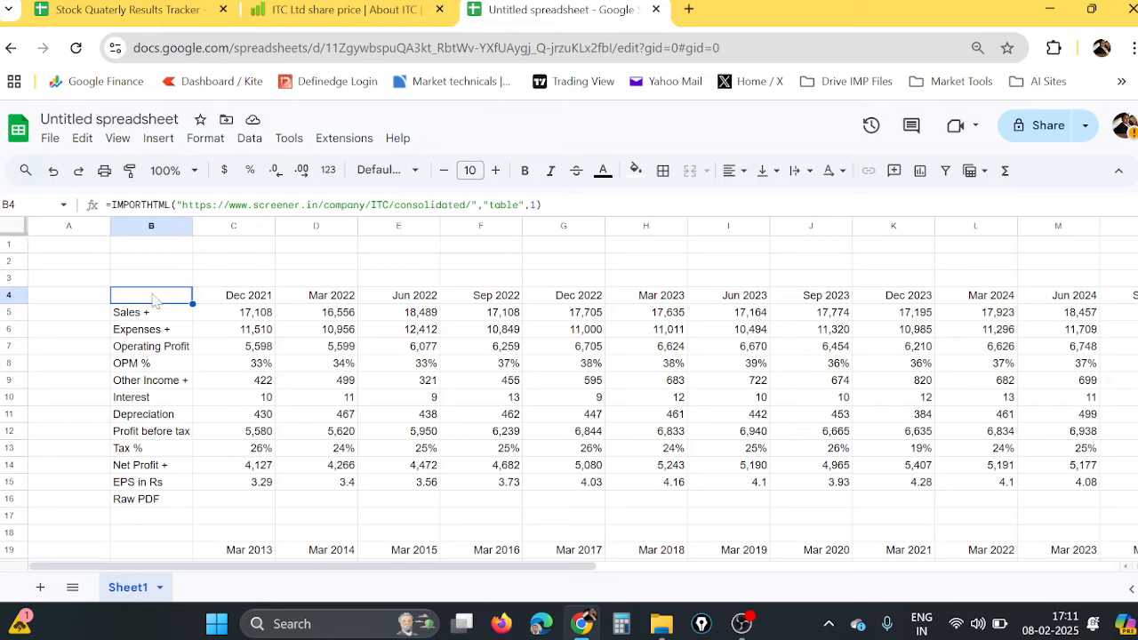
pyautogui.click(232, 265)
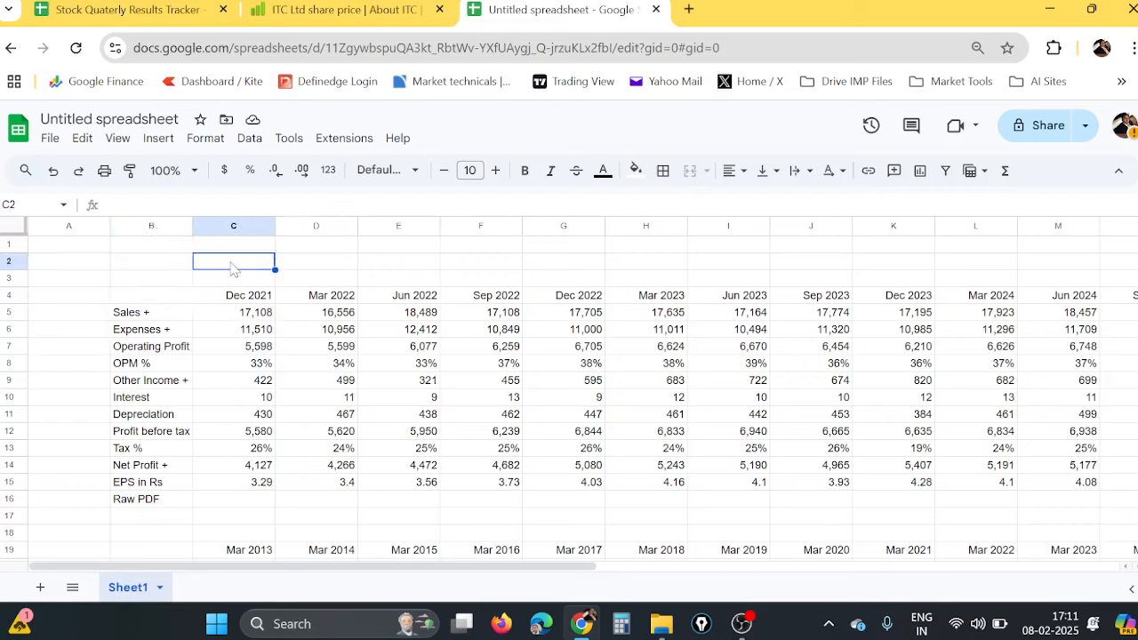
pyautogui.write('sbin')
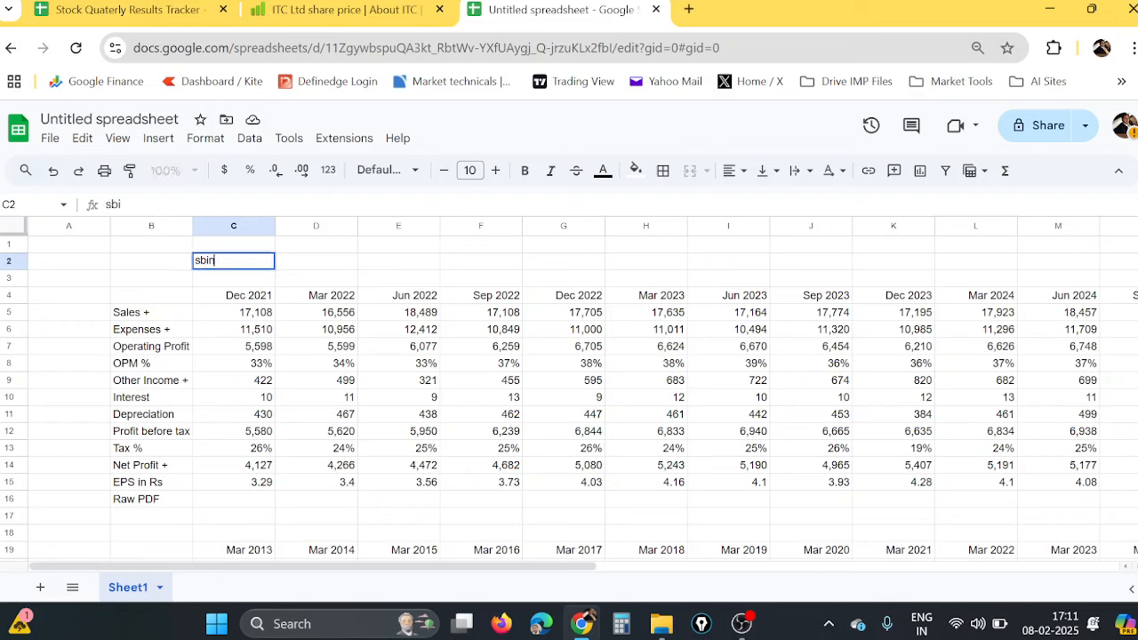
pyautogui.press('Return')
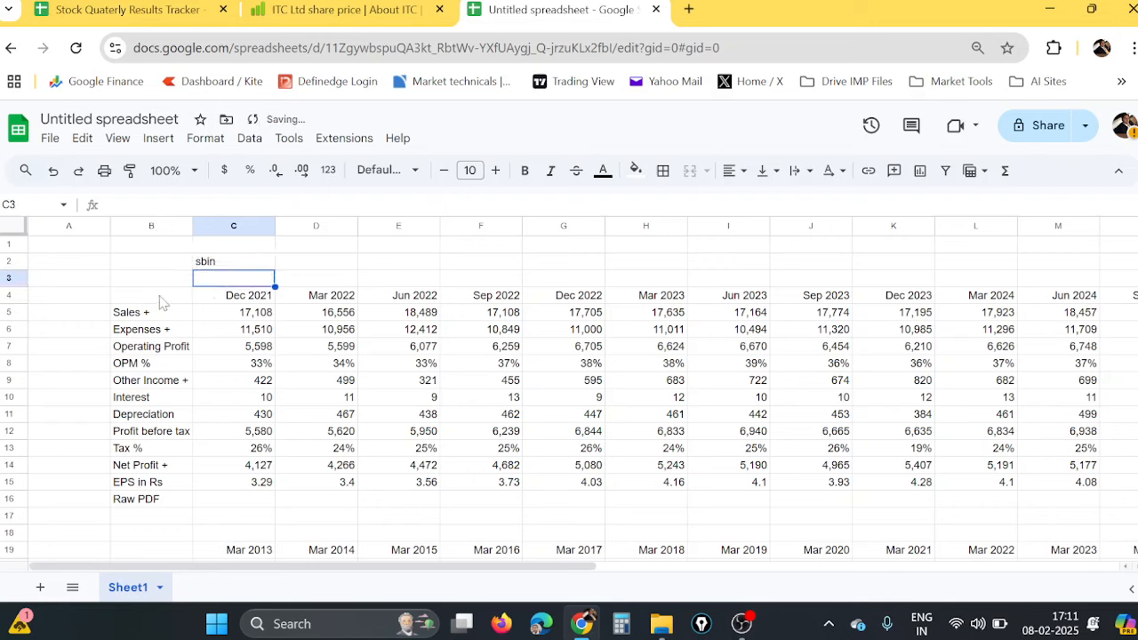
pyautogui.click(158, 300)
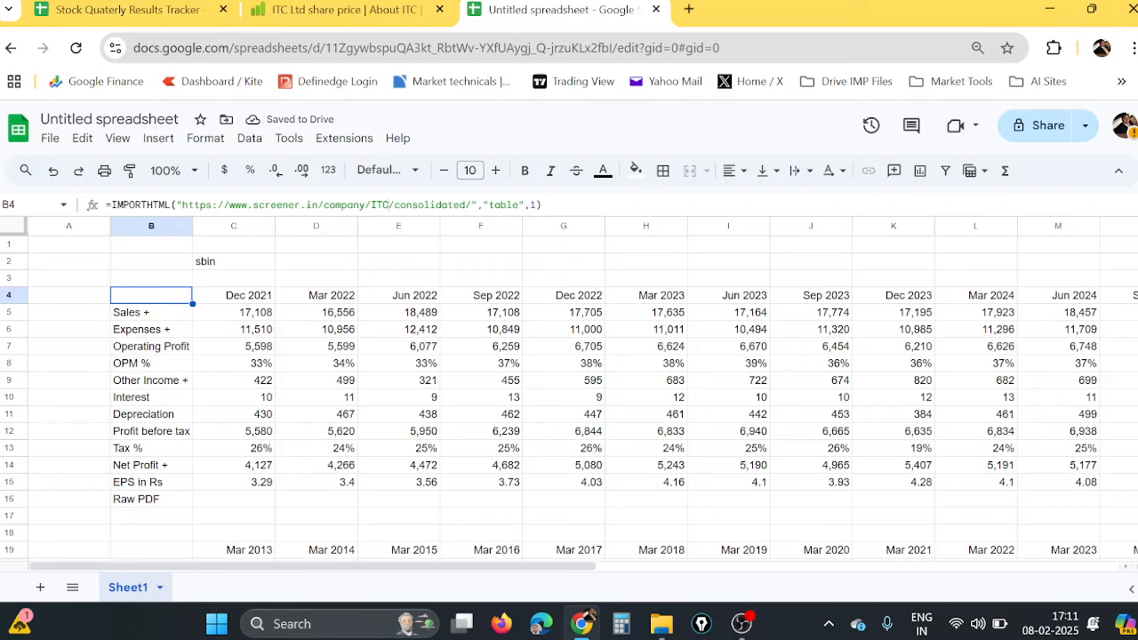
pyautogui.click(389, 204)
pyautogui.press('BackSpace')
pyautogui.press('BackSpace')
pyautogui.press('BackSpace')
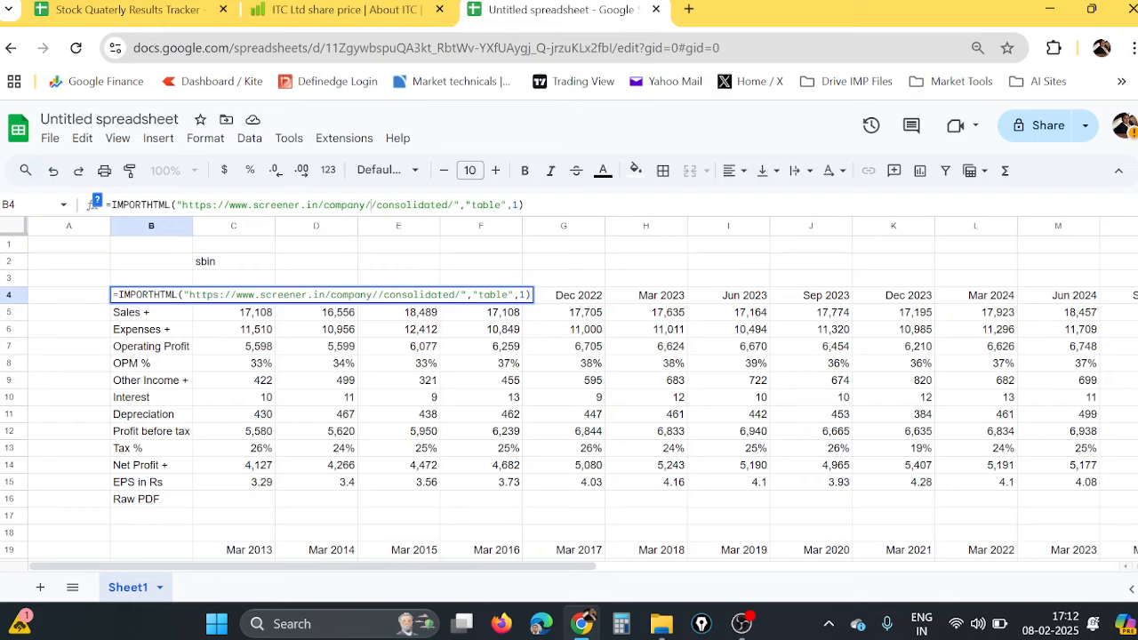
pyautogui.write('"')
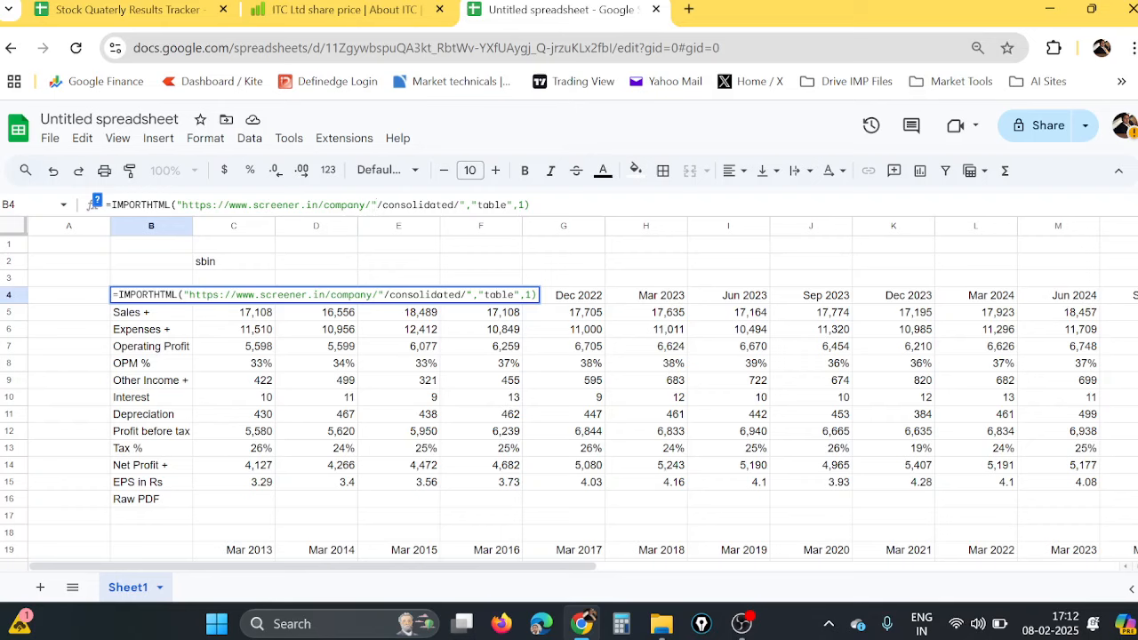
pyautogui.write('&')
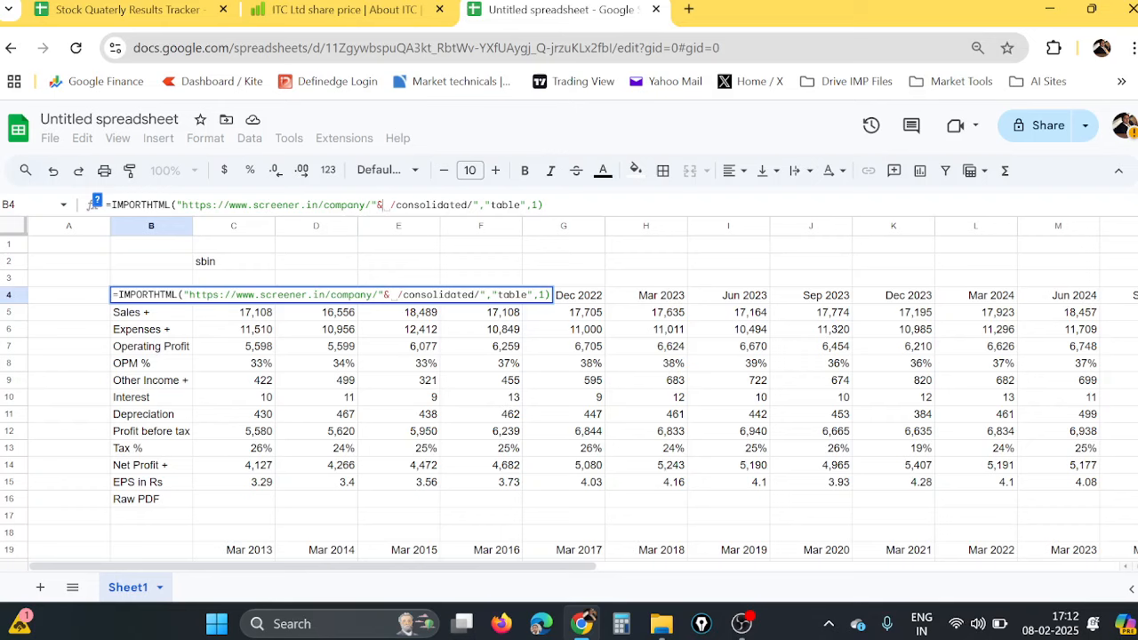
pyautogui.click(220, 267)
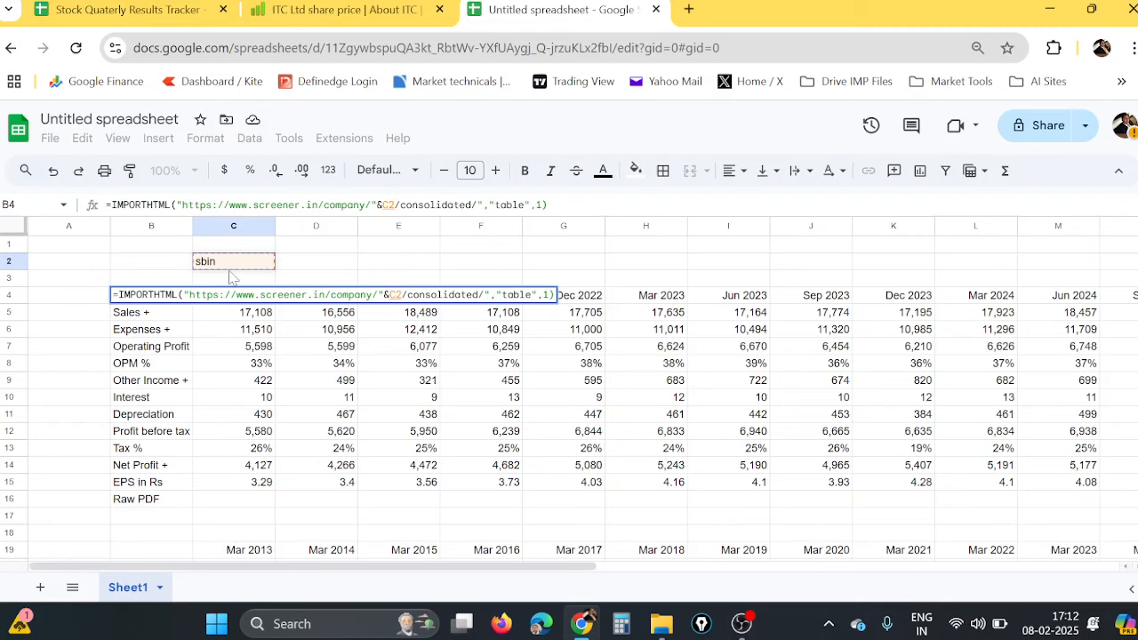
pyautogui.write('& ')
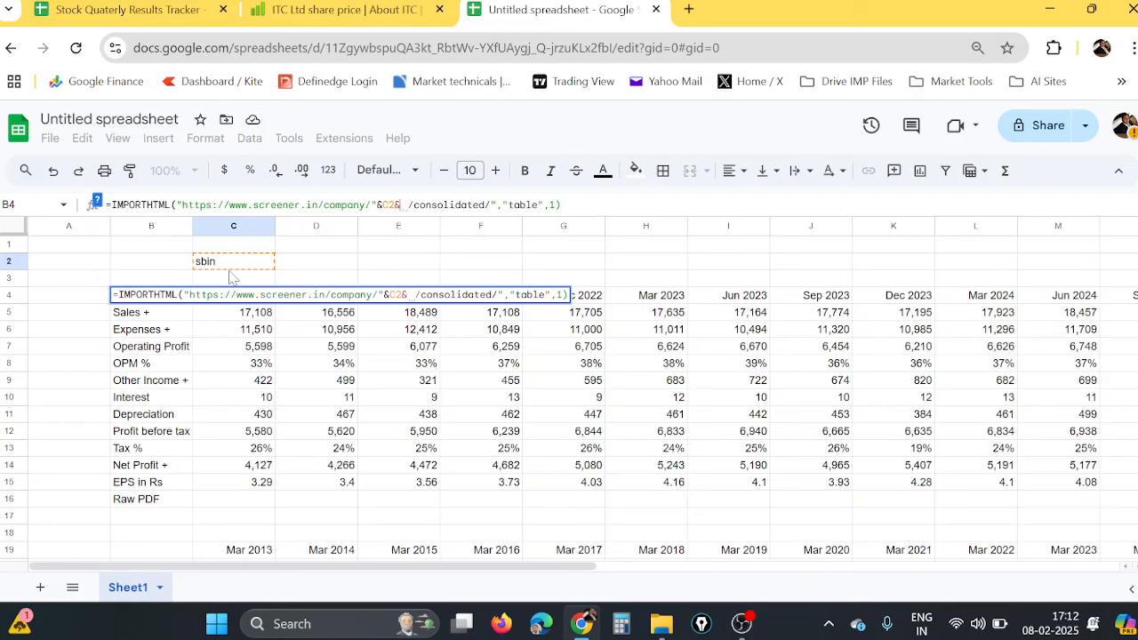
pyautogui.write('"')
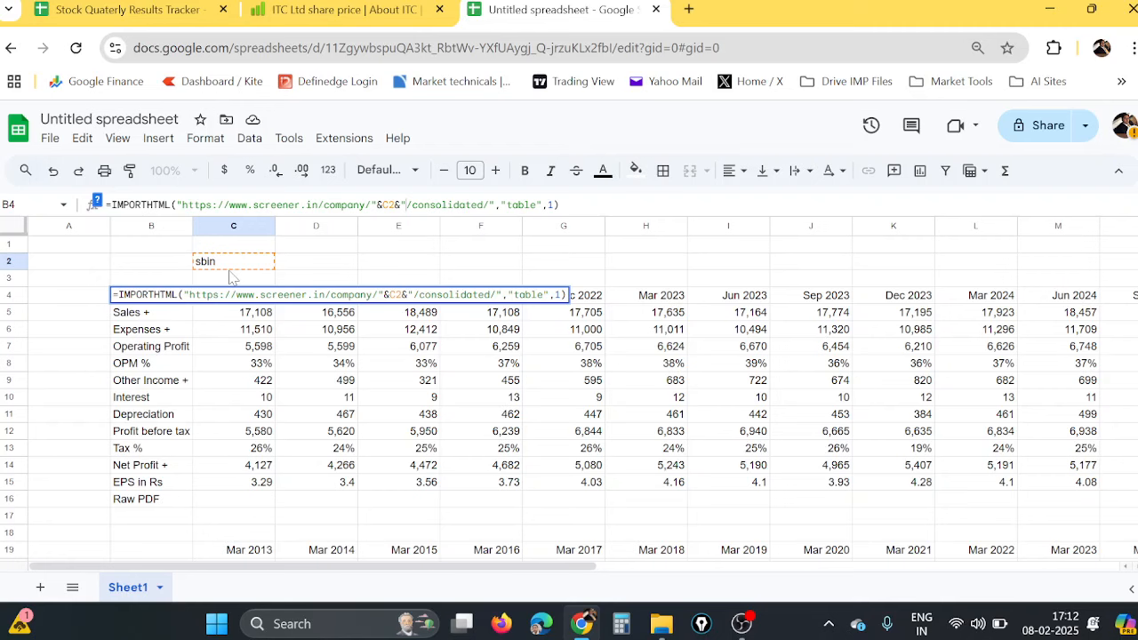
pyautogui.press('Return')
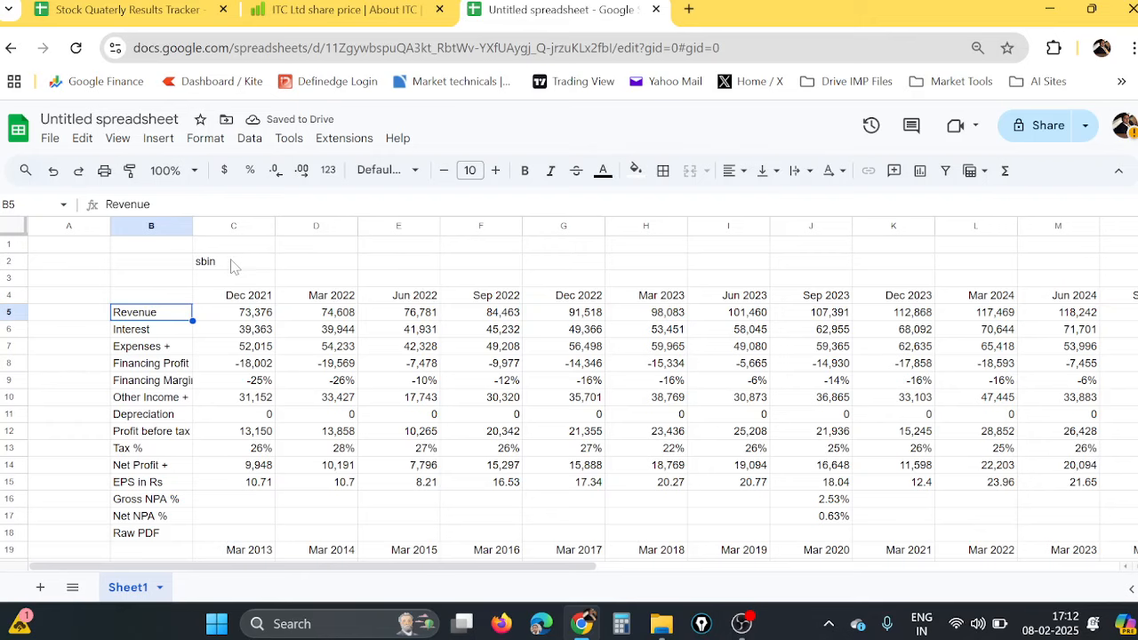
# - Set the stock symbol in cell C2 to itc to test the quarterly import
pyautogui.click(232, 265)
pyautogui.write('itc')
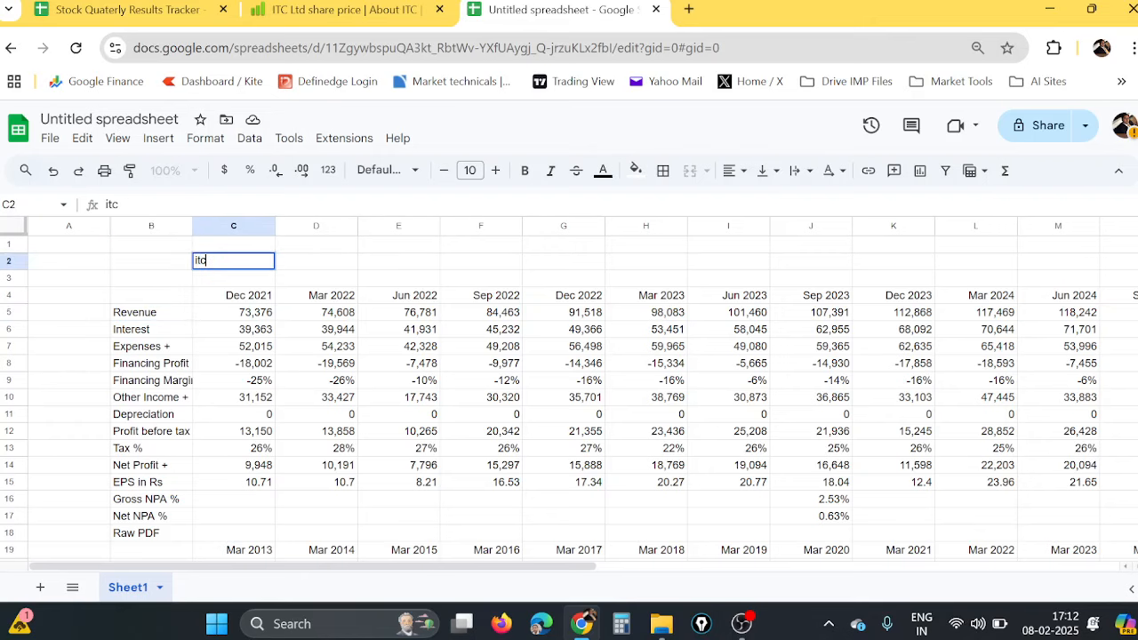
pyautogui.press('Return')
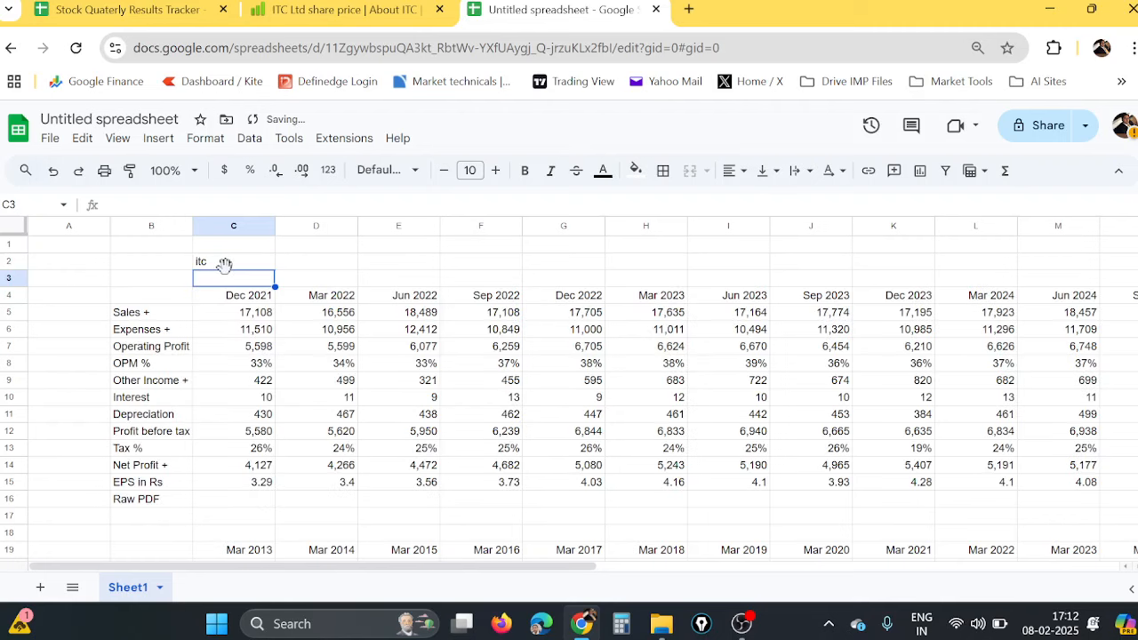
# - Change the stock symbol in cell C2 to infy and check the quarterly table
pyautogui.click(236, 266)
pyautogui.write('infy')
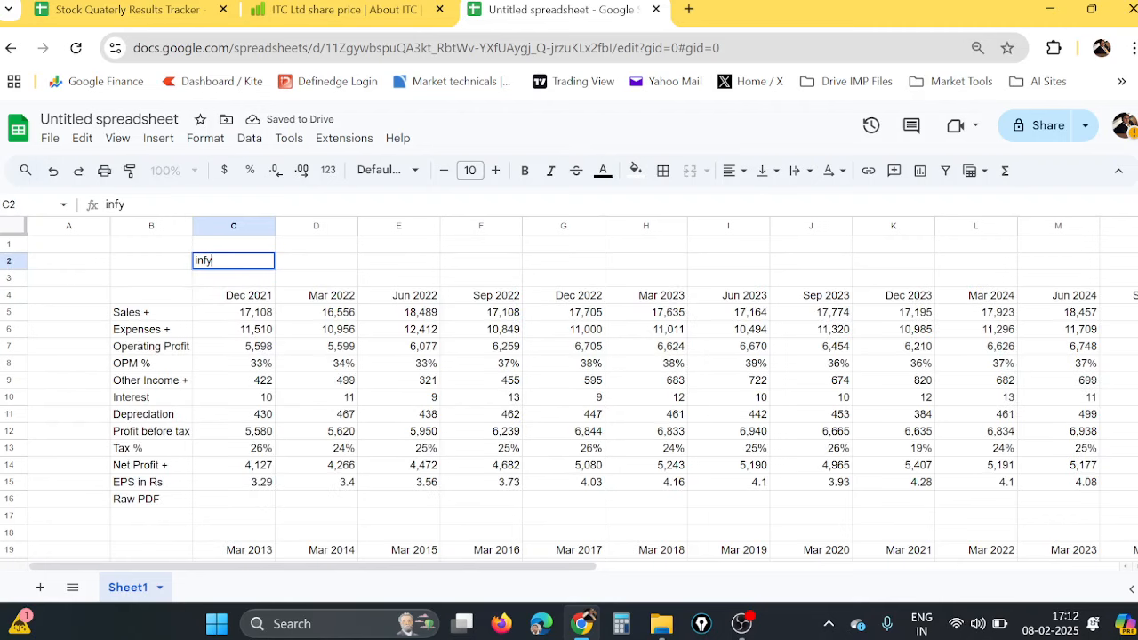
pyautogui.press('Return')
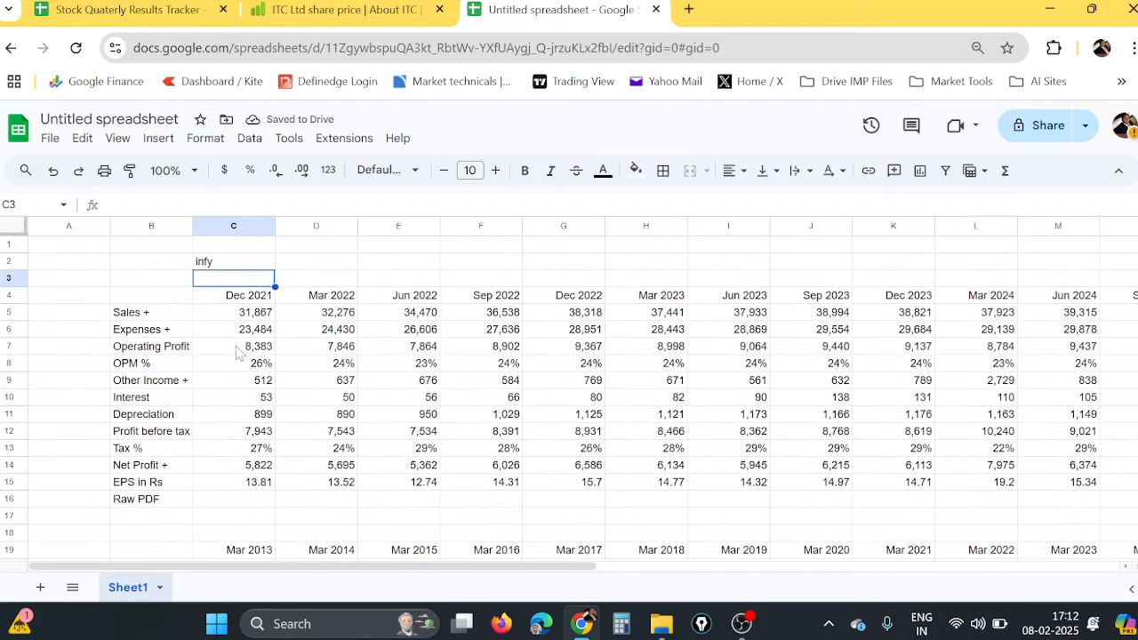
pyautogui.click(237, 265)
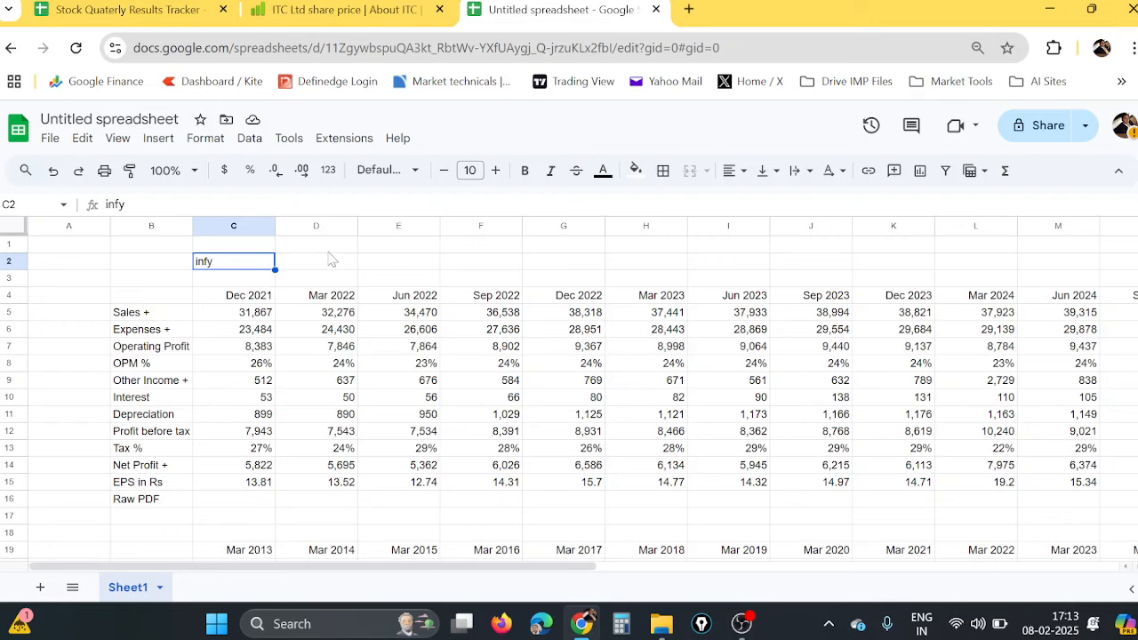
# - Compare the stock symbol cell C2 in the finished tracker with the one in the untitled spreadsheet
pyautogui.click(307, 10)
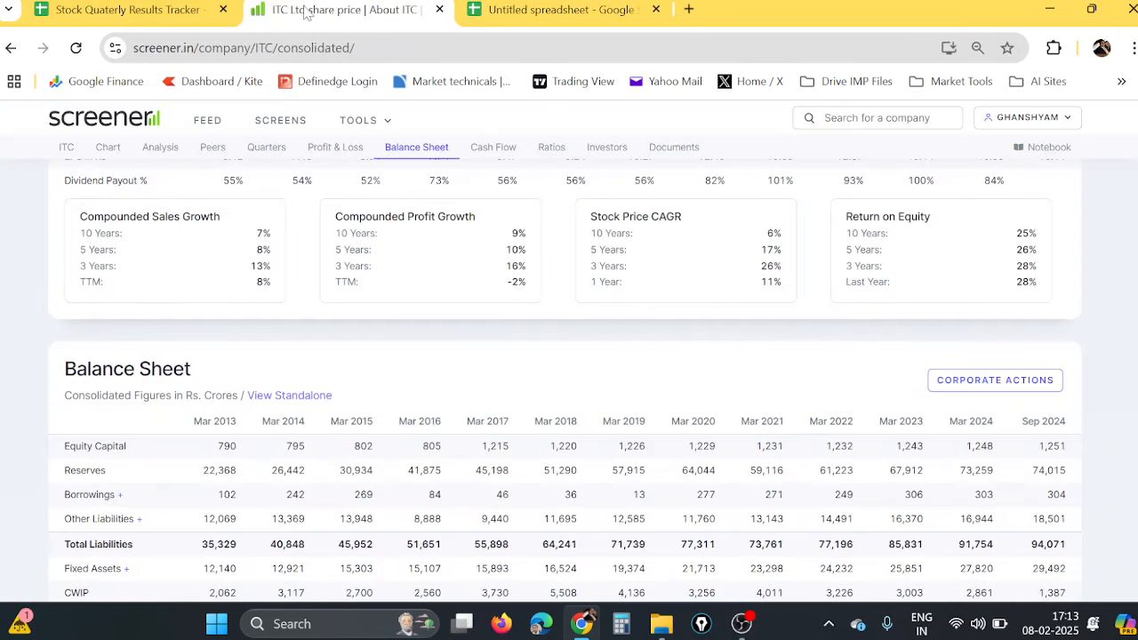
pyautogui.click(112, 13)
pyautogui.click(251, 218)
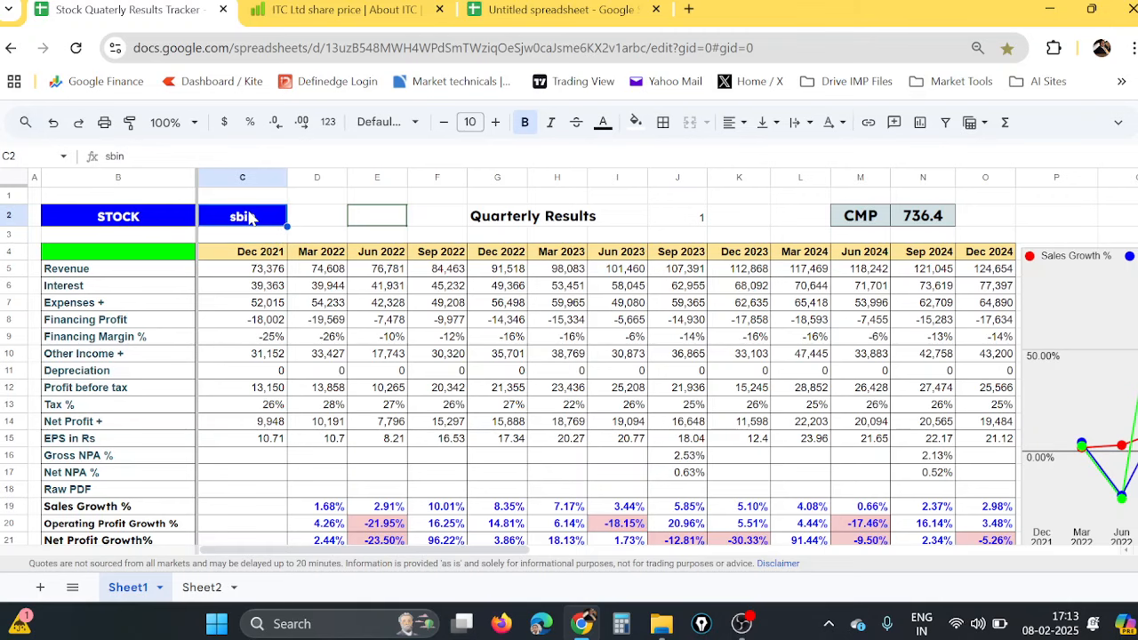
pyautogui.click(560, 11)
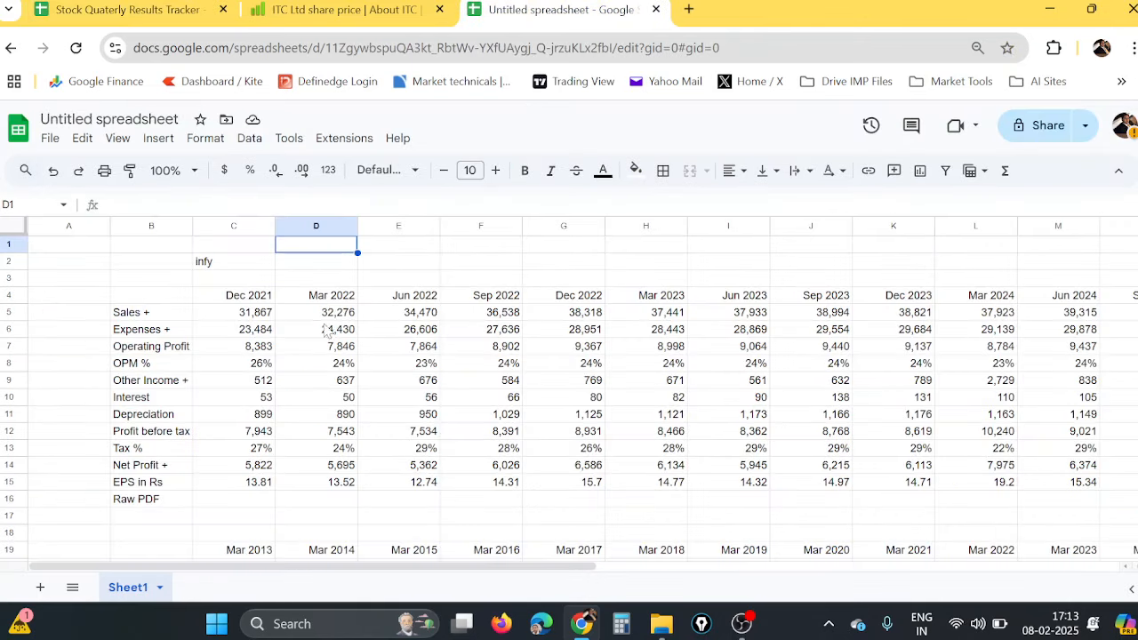
pyautogui.click(213, 263)
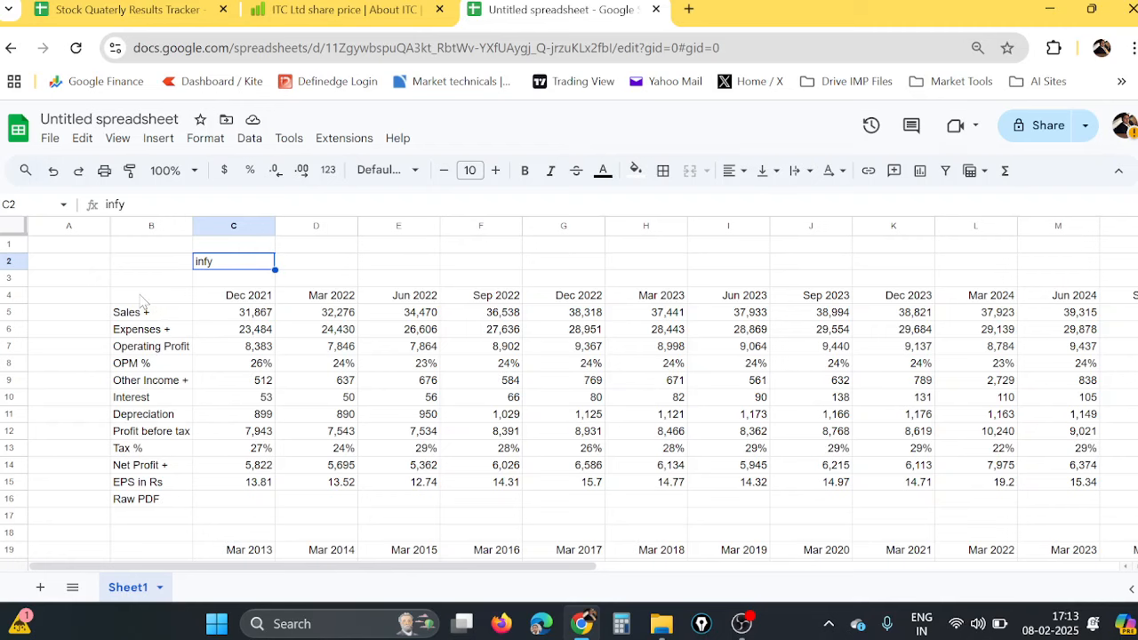
pyautogui.click(162, 277)
pyautogui.click(212, 265)
pyautogui.click(129, 11)
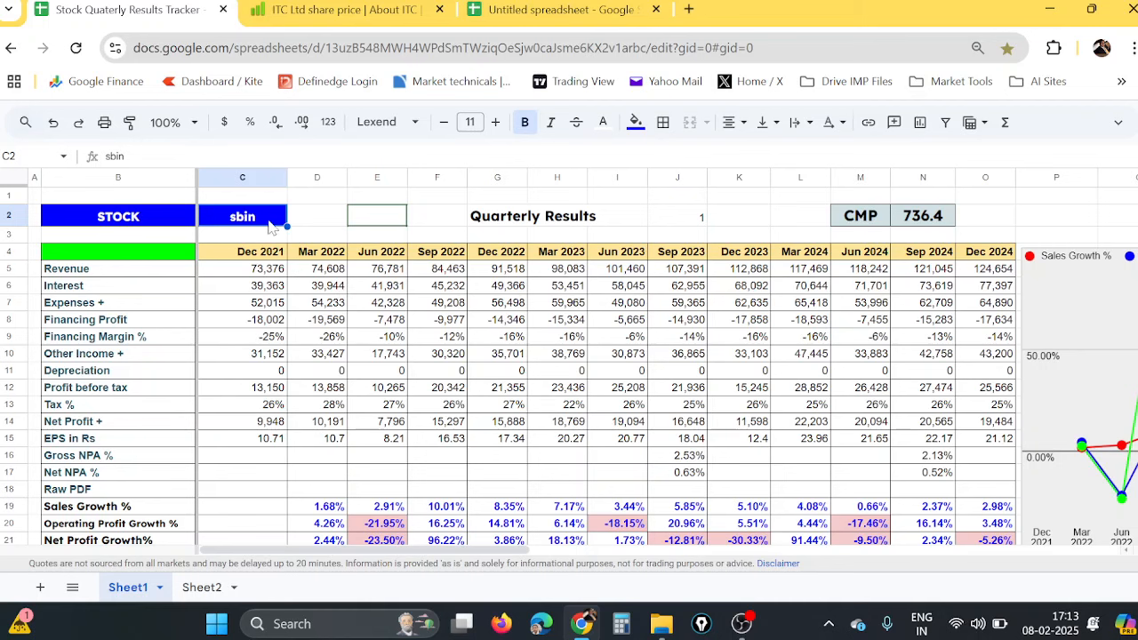
# - Return to the start of Screener's ITC page and examine the finished tracker's sales, operating profit and net profit growth chart
pyautogui.click(391, 13)
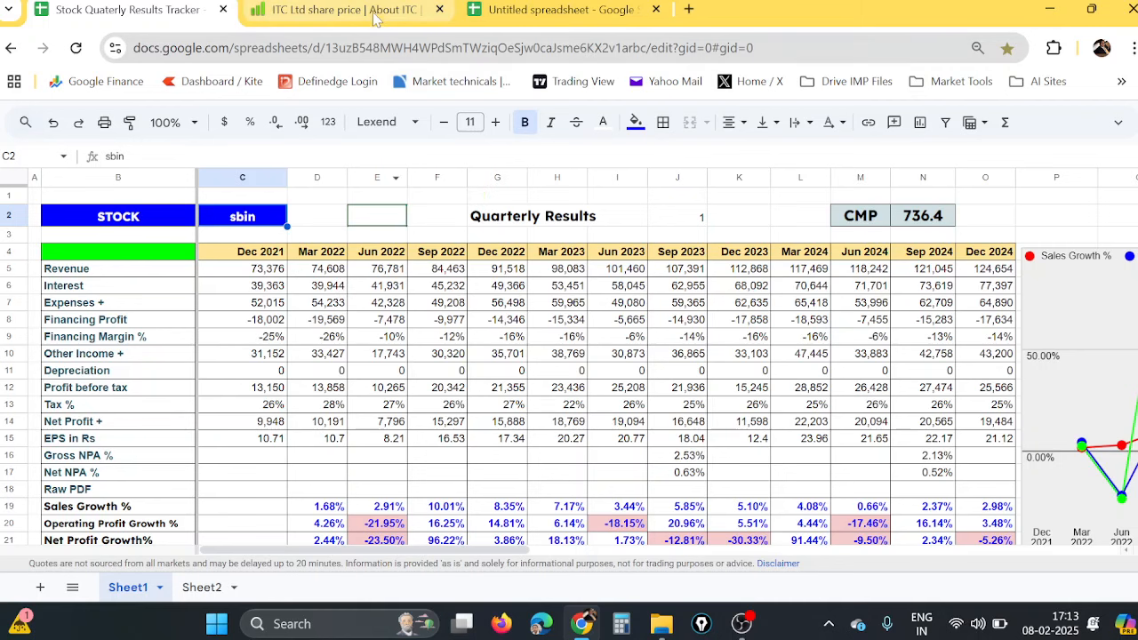
pyautogui.scroll(20, 407, 472)
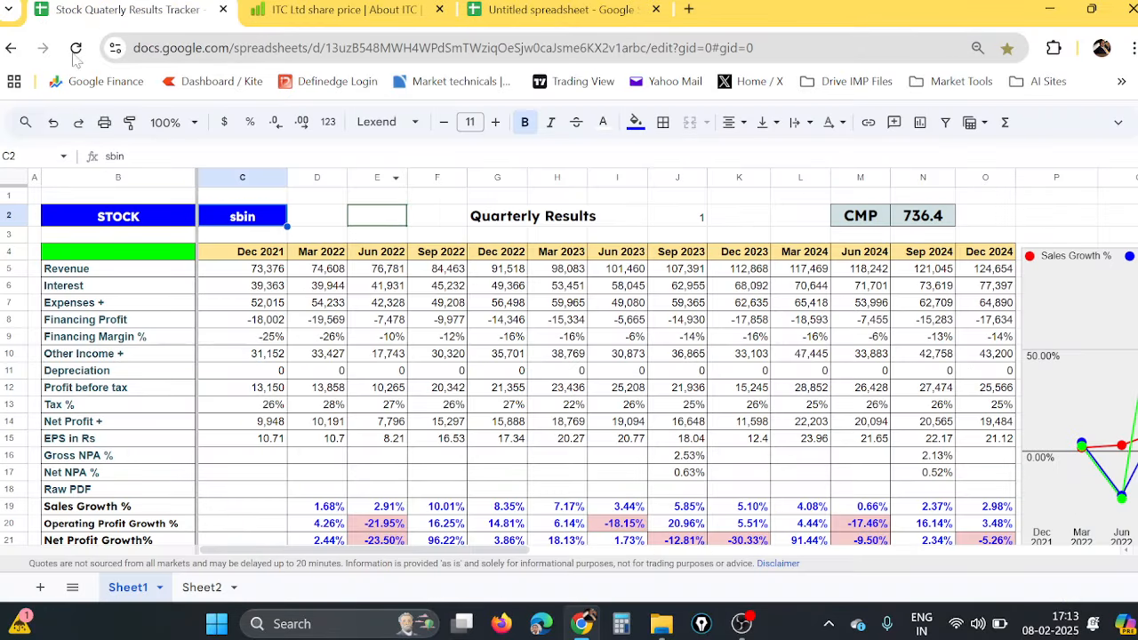
pyautogui.click(127, 9)
pyautogui.moveTo(543, 551); pyautogui.dragTo(690, 560)
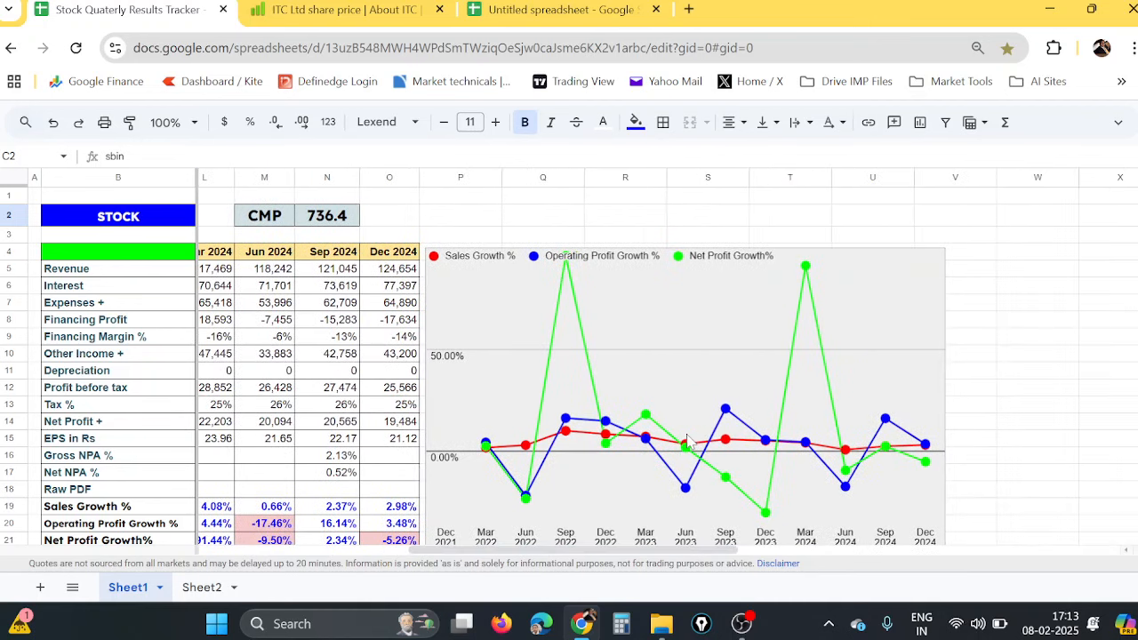
pyautogui.scroll(-1, 690, 443)
pyautogui.scroll(1, 689, 443)
pyautogui.moveTo(687, 550); pyautogui.dragTo(172, 605)
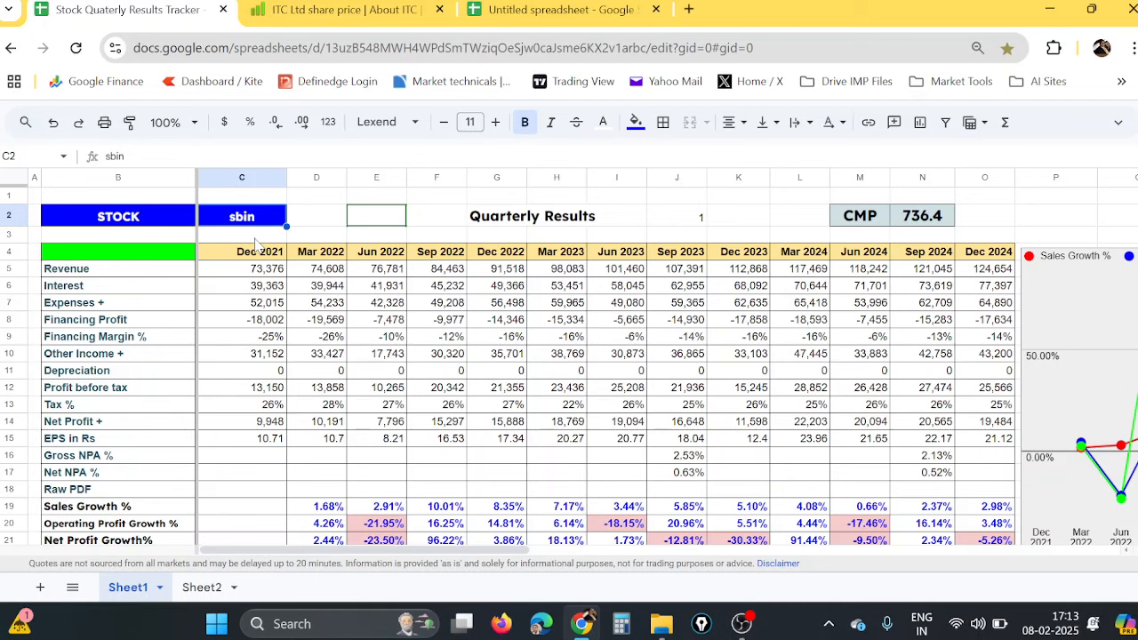
# - Look over Screener's ITC overview and the untitled spreadsheet's quarterly table, and return to the finished tracker
pyautogui.click(283, 26)
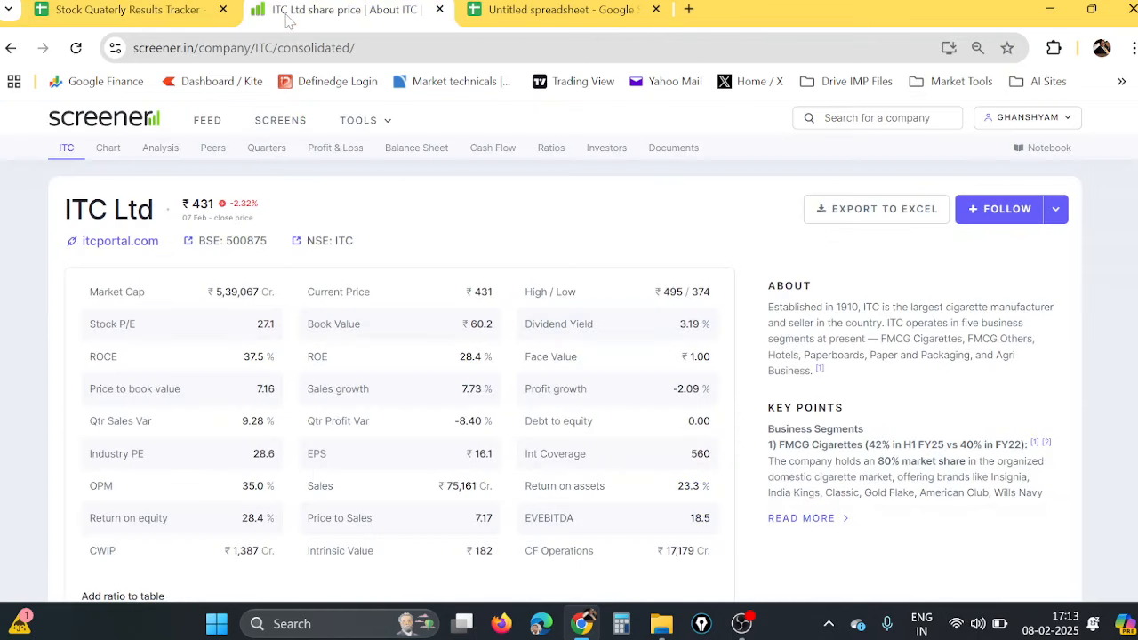
pyautogui.click(543, 9)
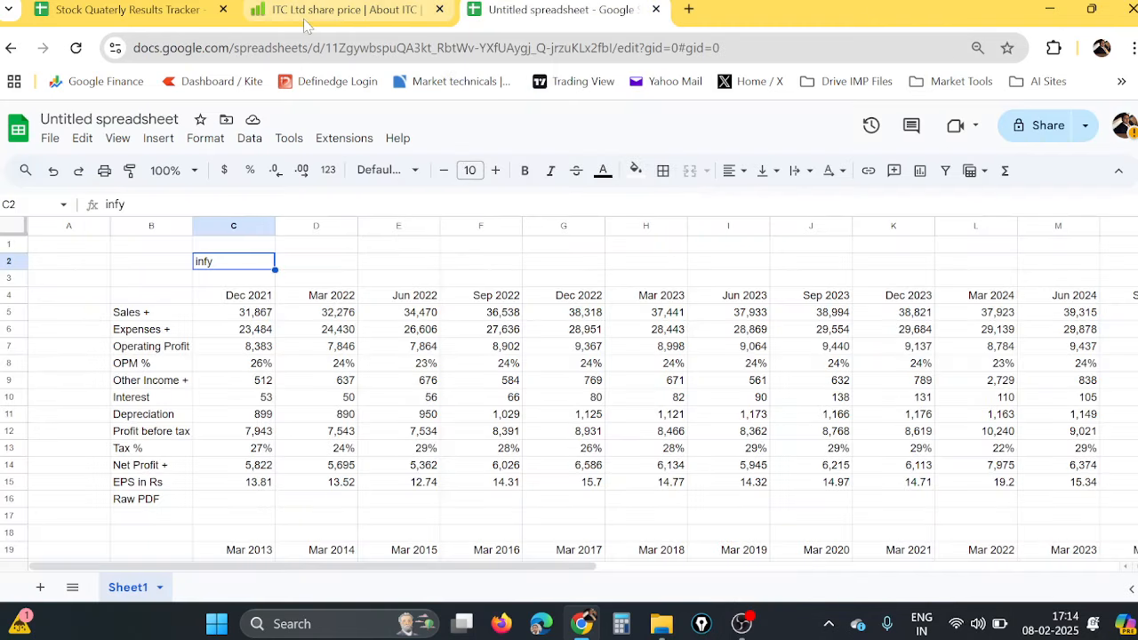
pyautogui.click(147, 16)
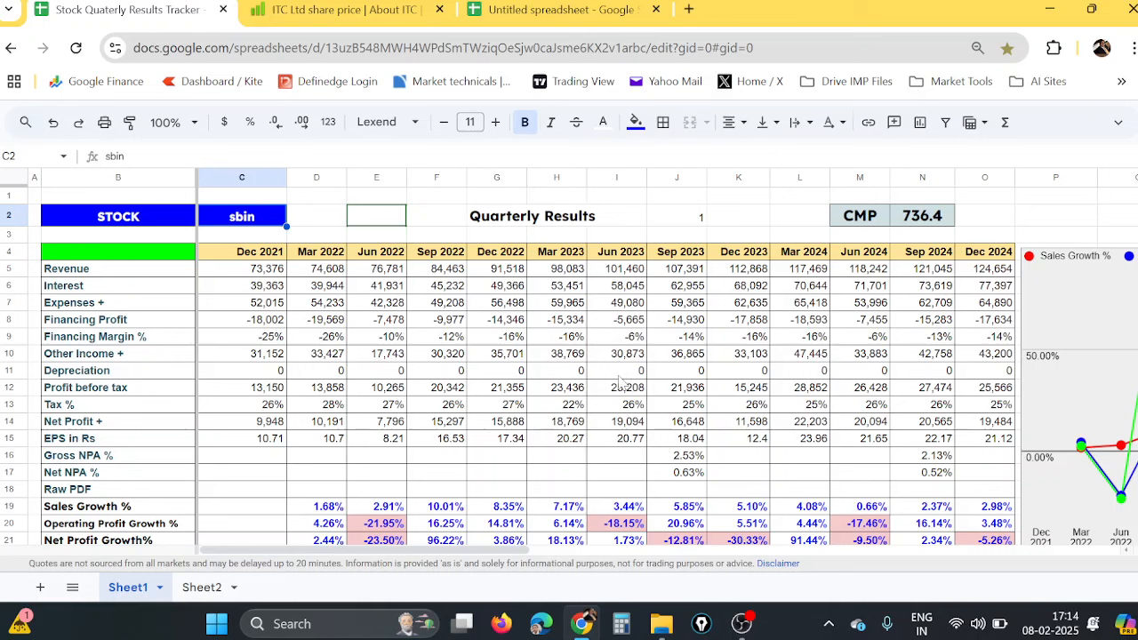